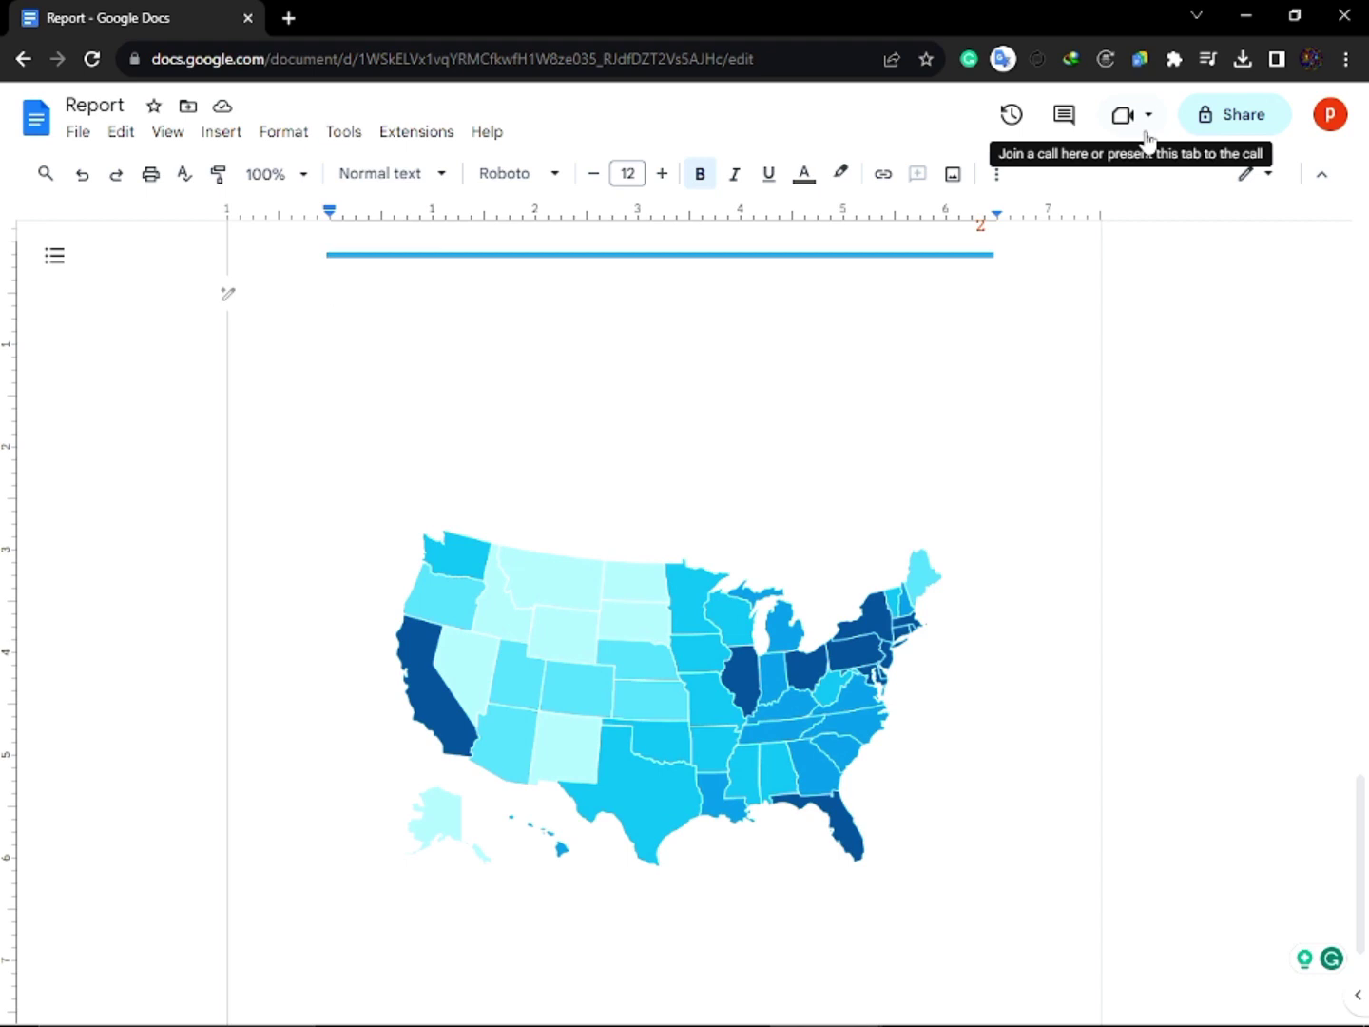
Paste 'CTRL + C' and 'CTRL + V' from clipboard history as two stacked lines above the US map
{"action": "key", "text": "super+v"}
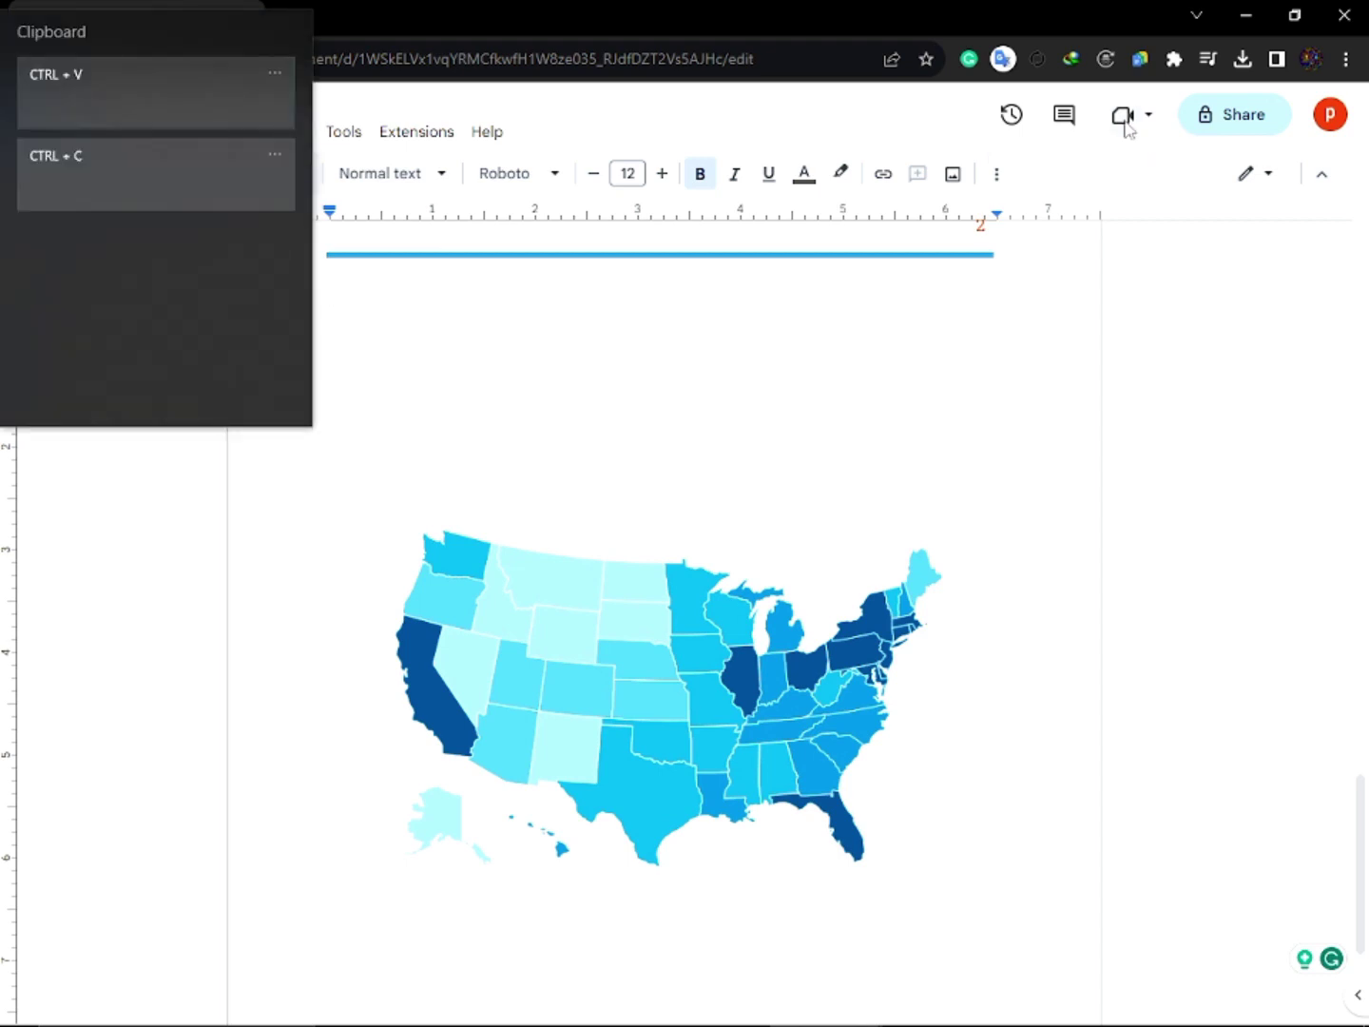
{"action": "left_click", "coordinate": [125, 191]}
{"action": "key", "text": "Return"}
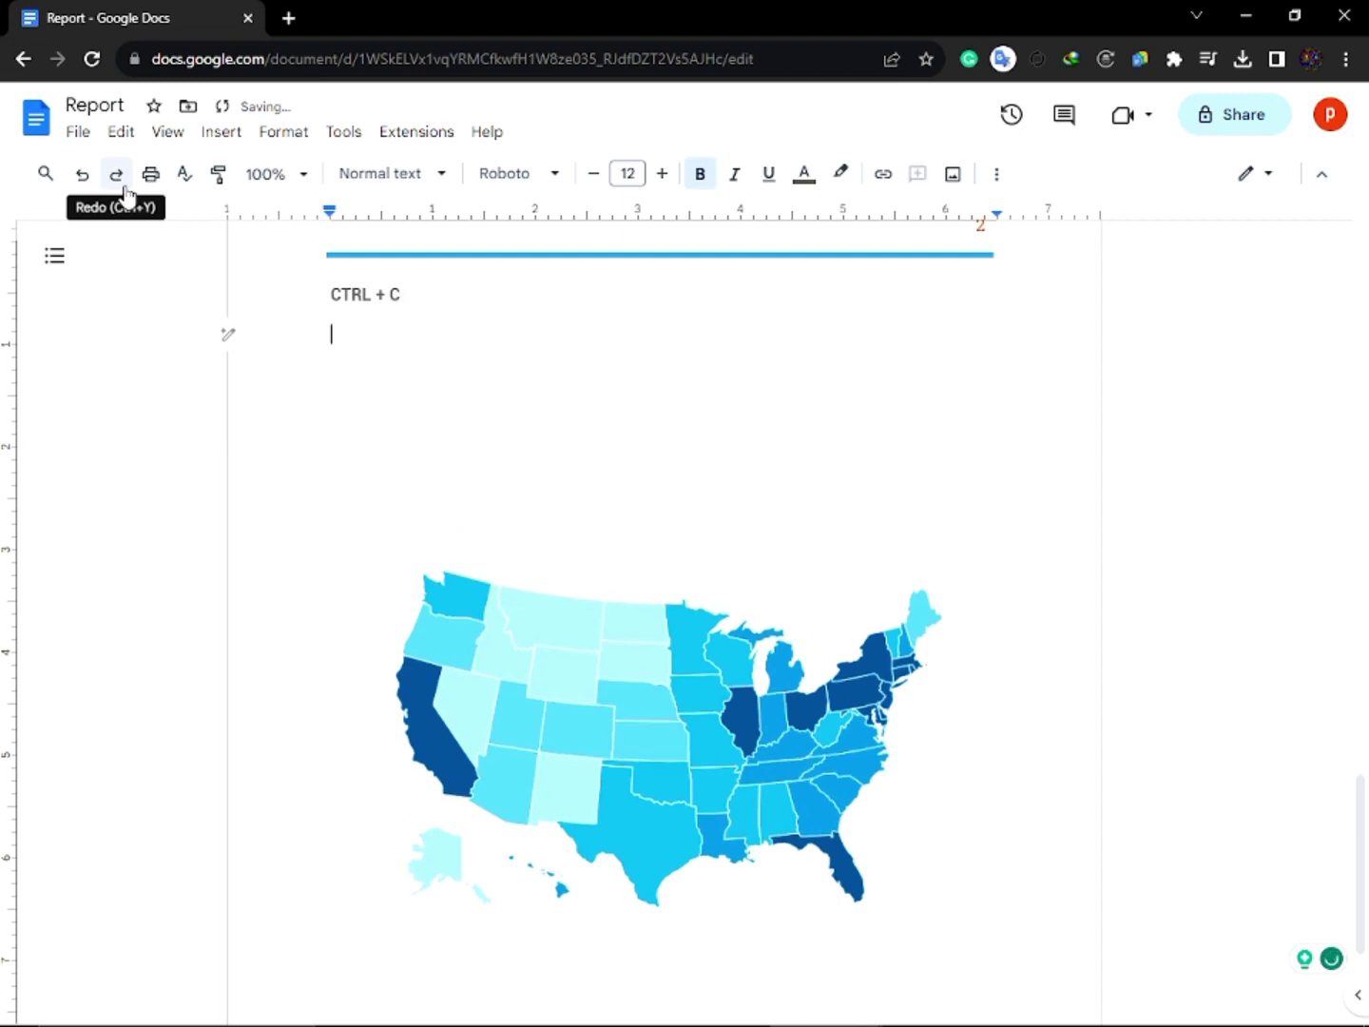
{"action": "key", "text": "super+v"}
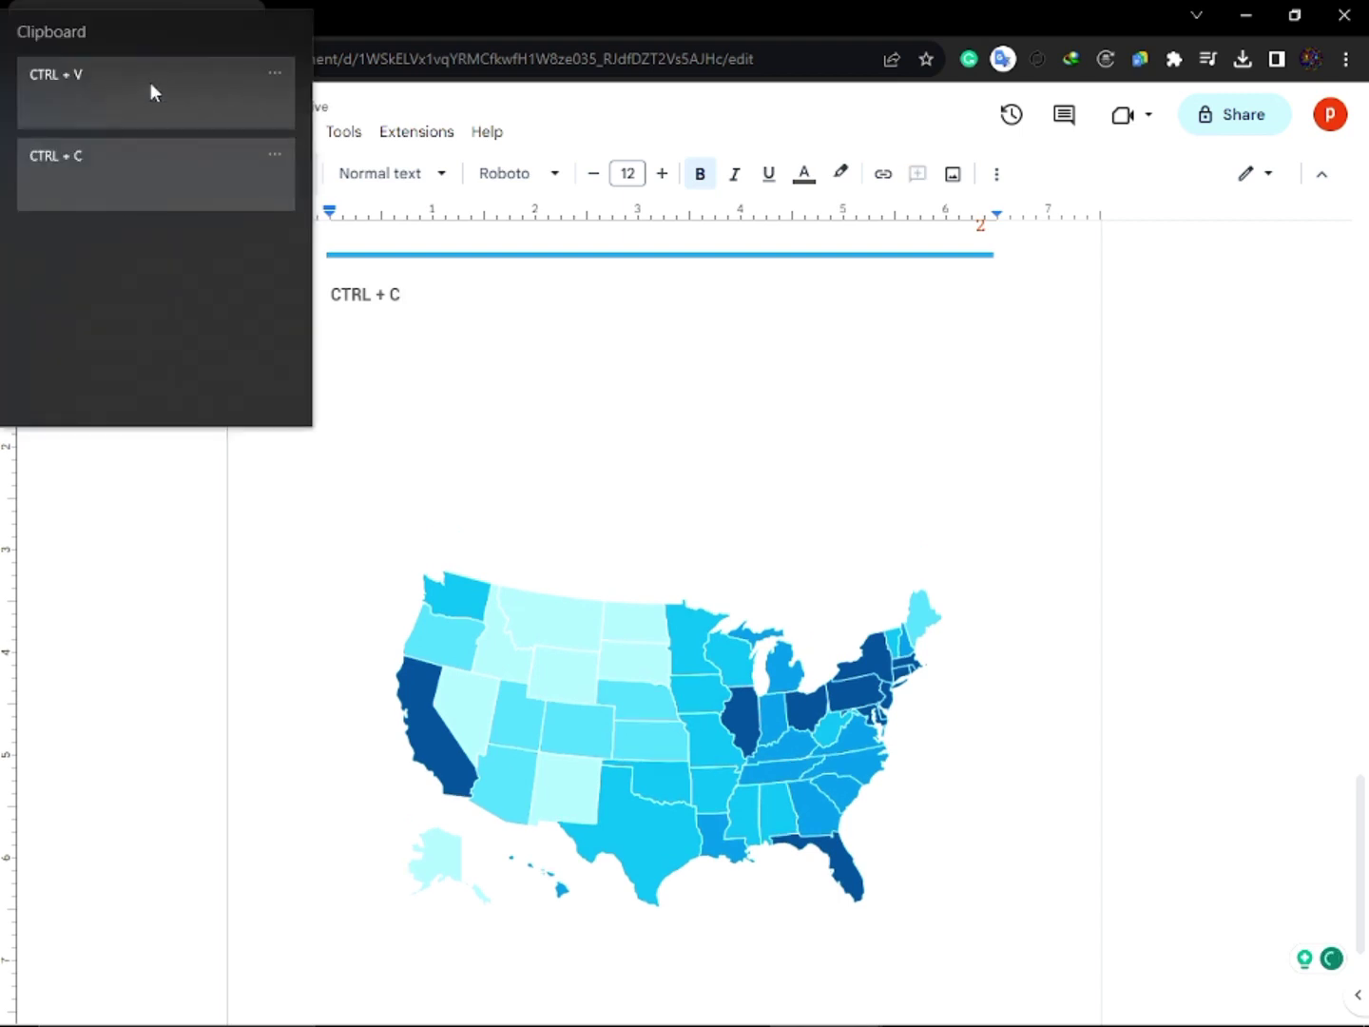
{"action": "left_click", "coordinate": [150, 91]}
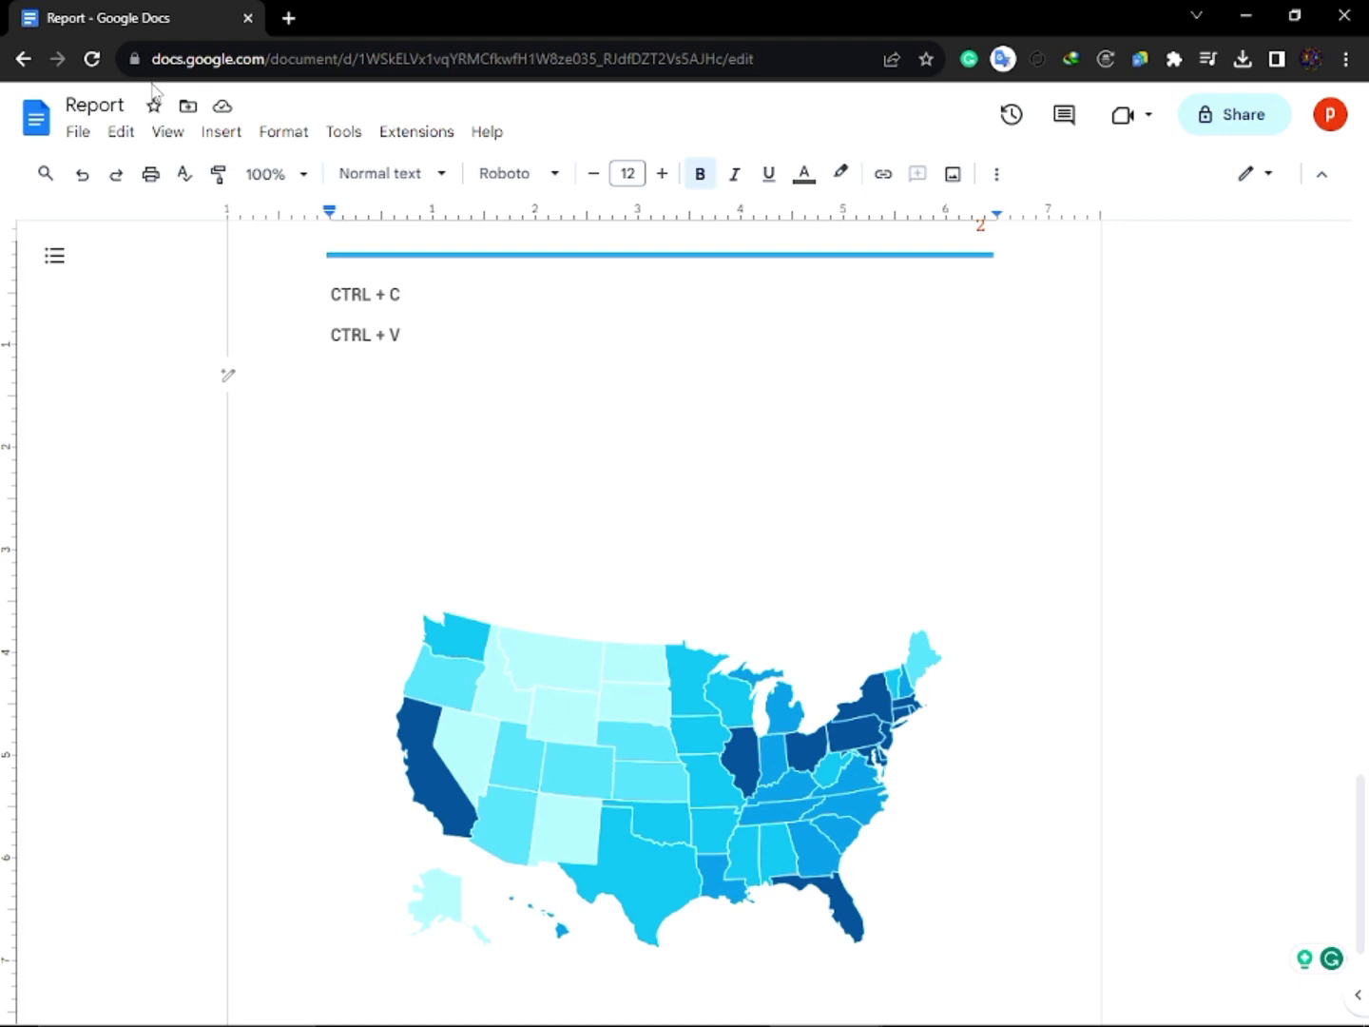
Return to the title page and place the cursor on the line below the science illustration
{"action": "scroll", "coordinate": [431, 448], "scroll_direction": "up", "scroll_amount": 3}
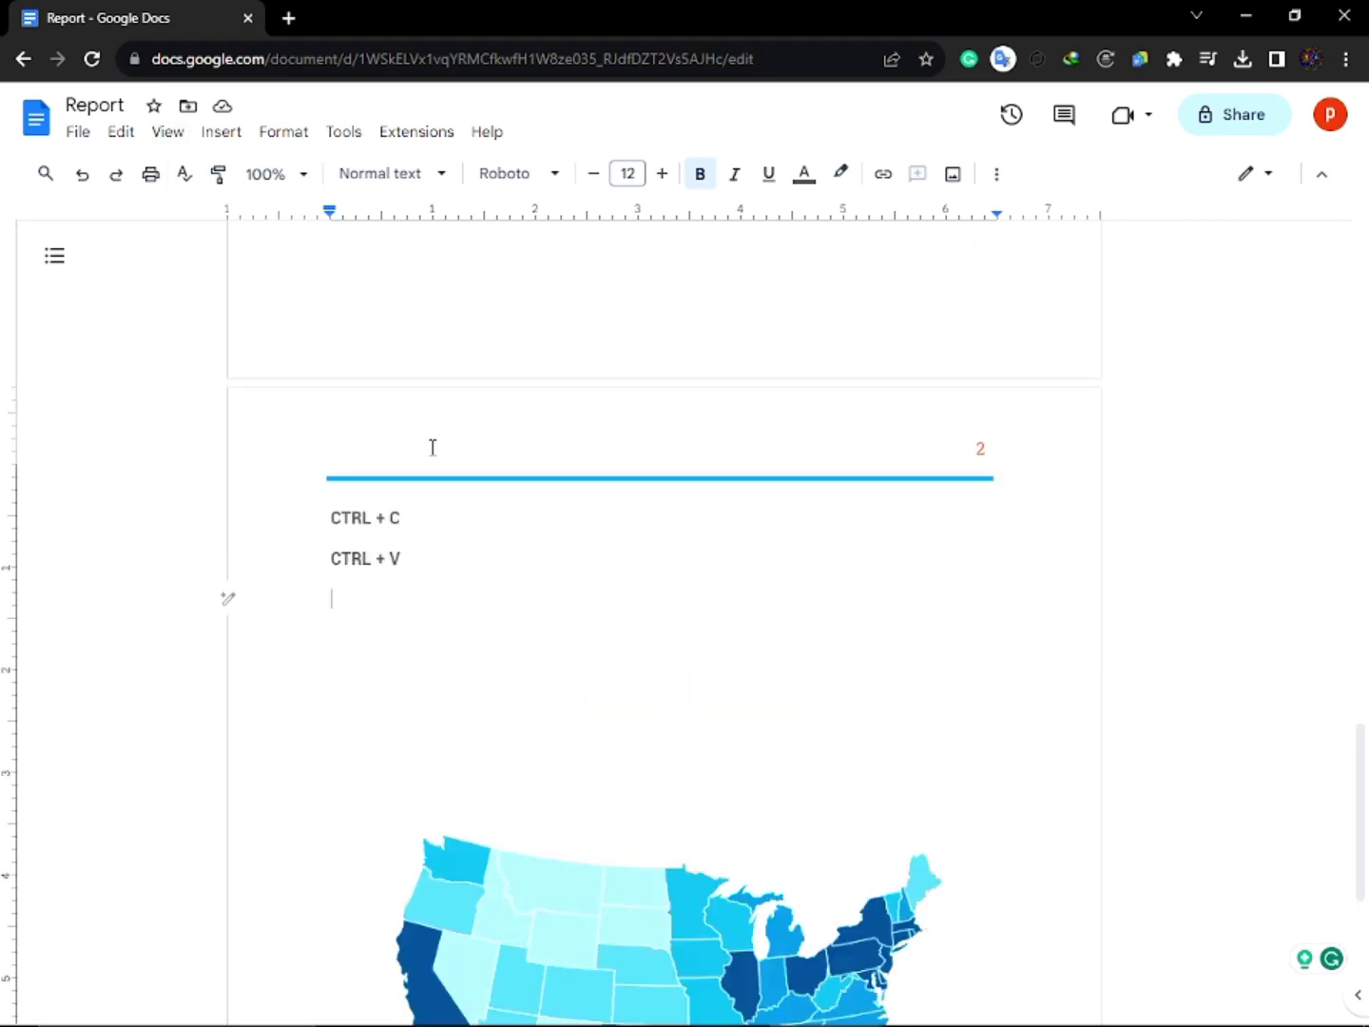
{"action": "scroll", "coordinate": [433, 447], "scroll_direction": "up", "scroll_amount": 10}
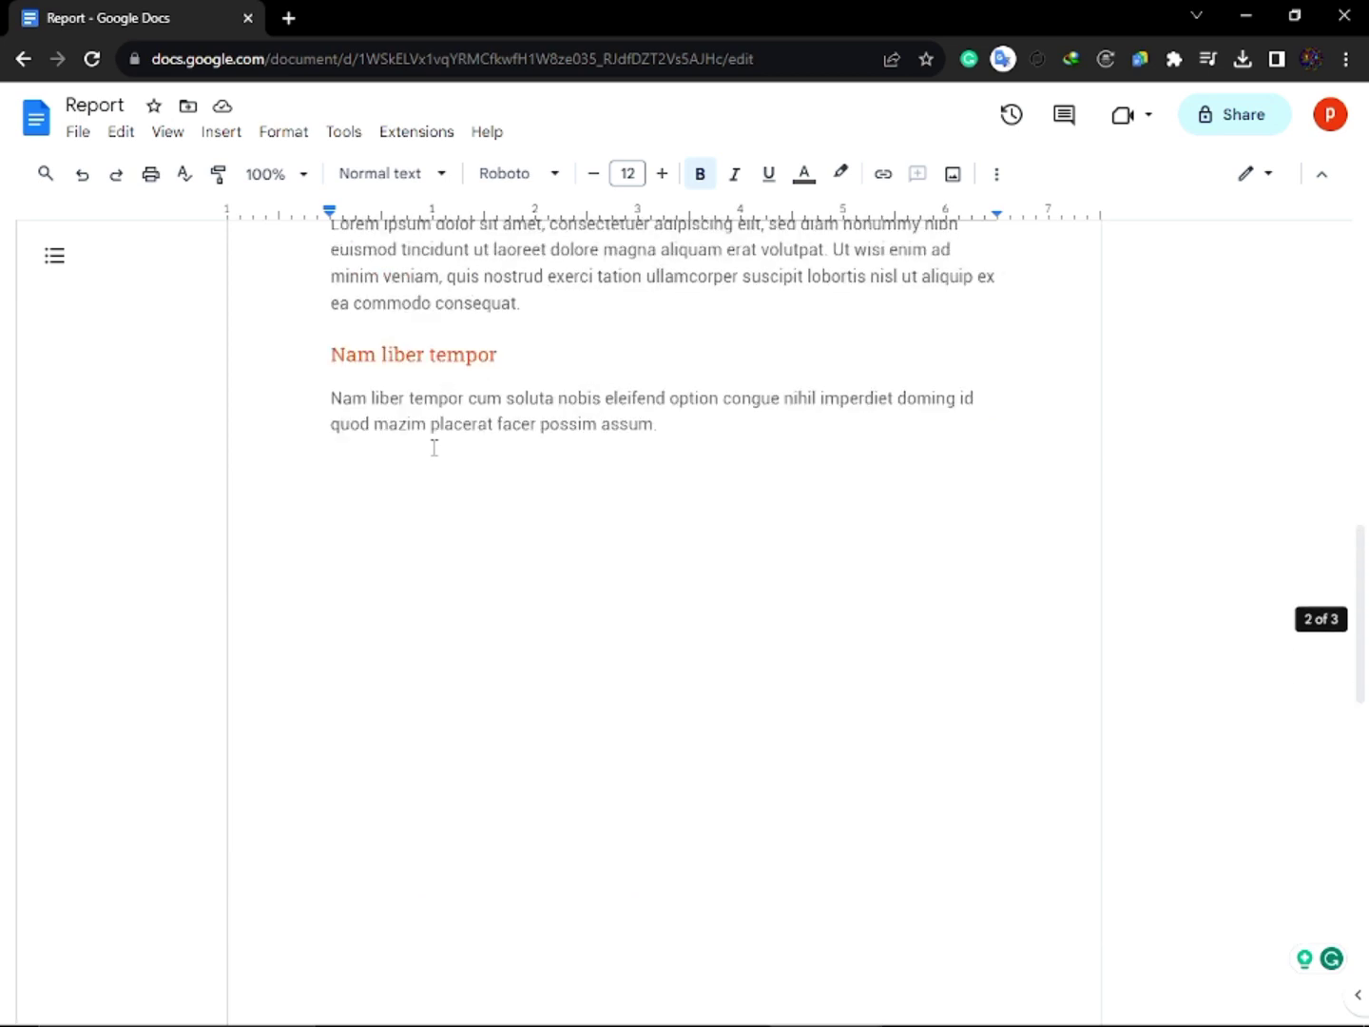
{"action": "scroll", "coordinate": [432, 449], "scroll_direction": "up", "scroll_amount": 3}
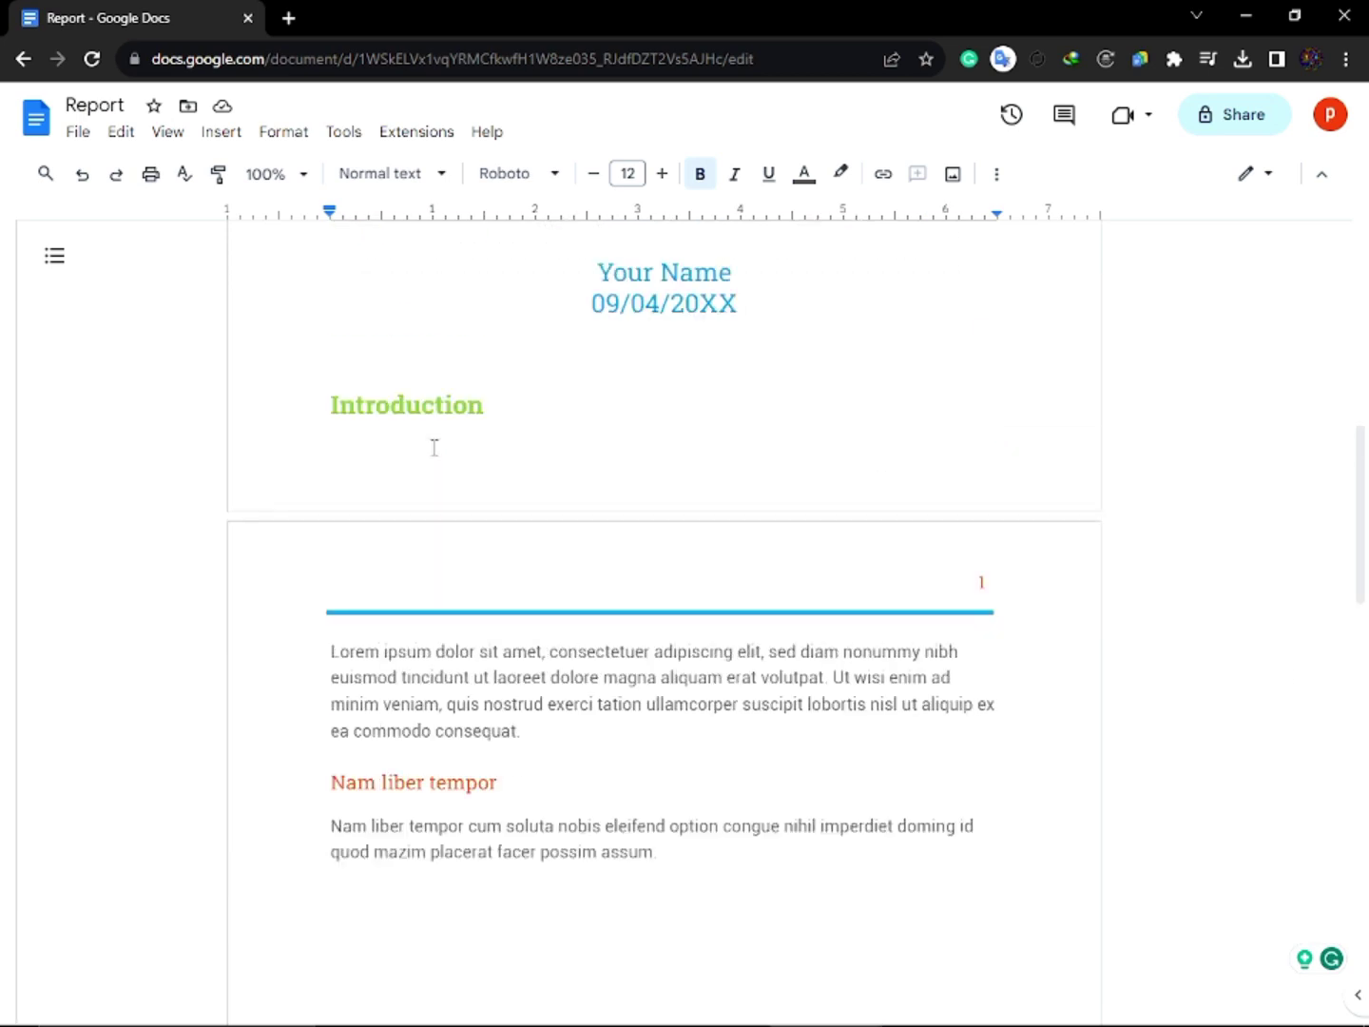
{"action": "scroll", "coordinate": [434, 448], "scroll_direction": "up", "scroll_amount": 7}
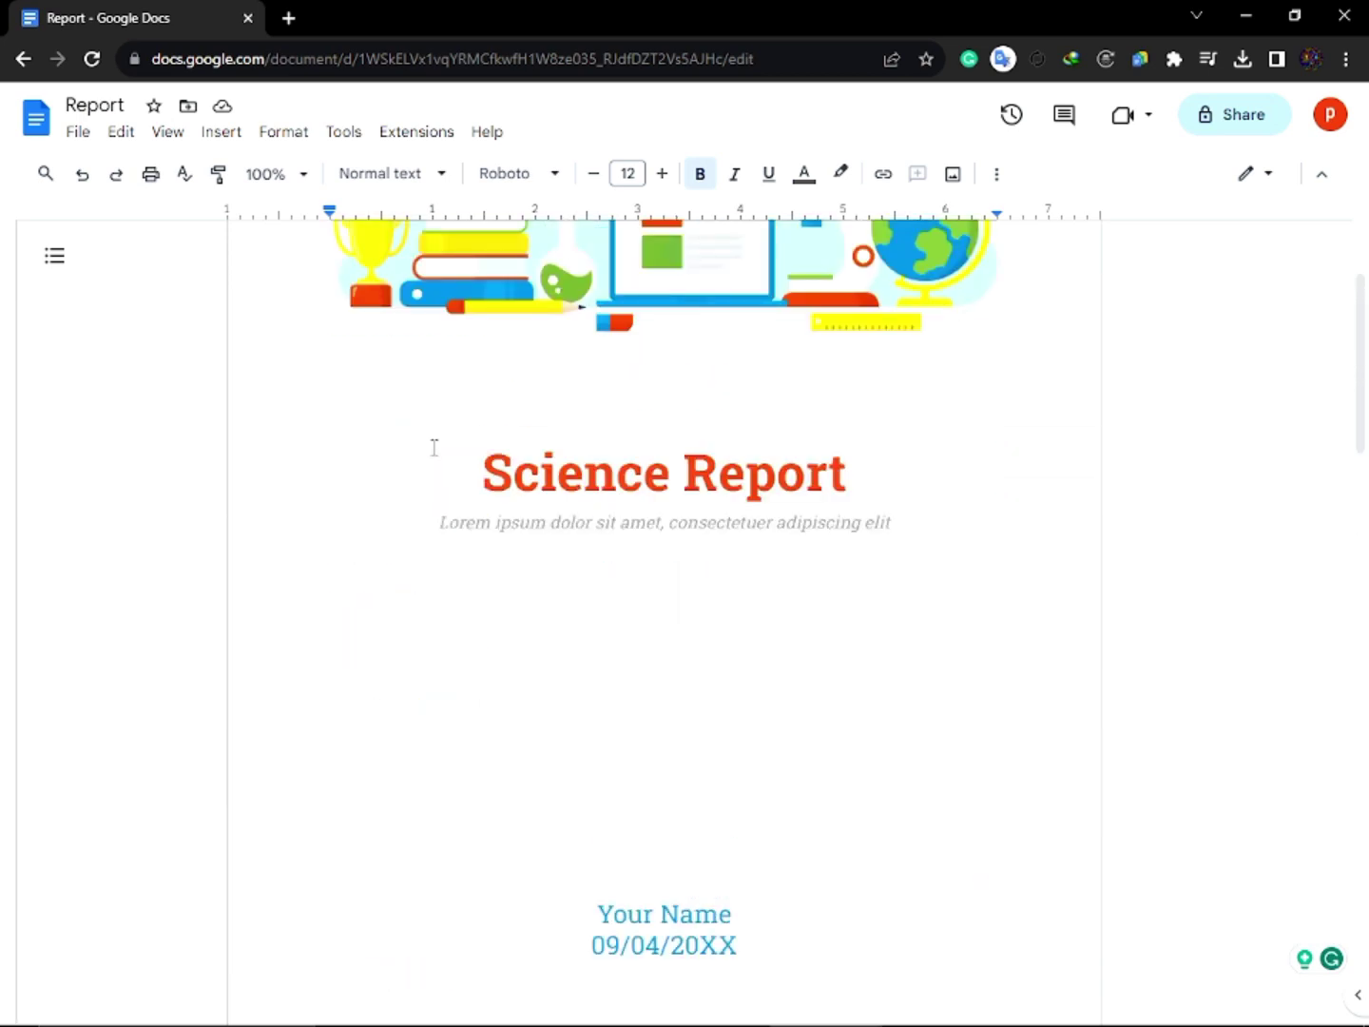
{"action": "scroll", "coordinate": [433, 448], "scroll_direction": "up", "scroll_amount": 2}
{"action": "left_click", "coordinate": [689, 335]}
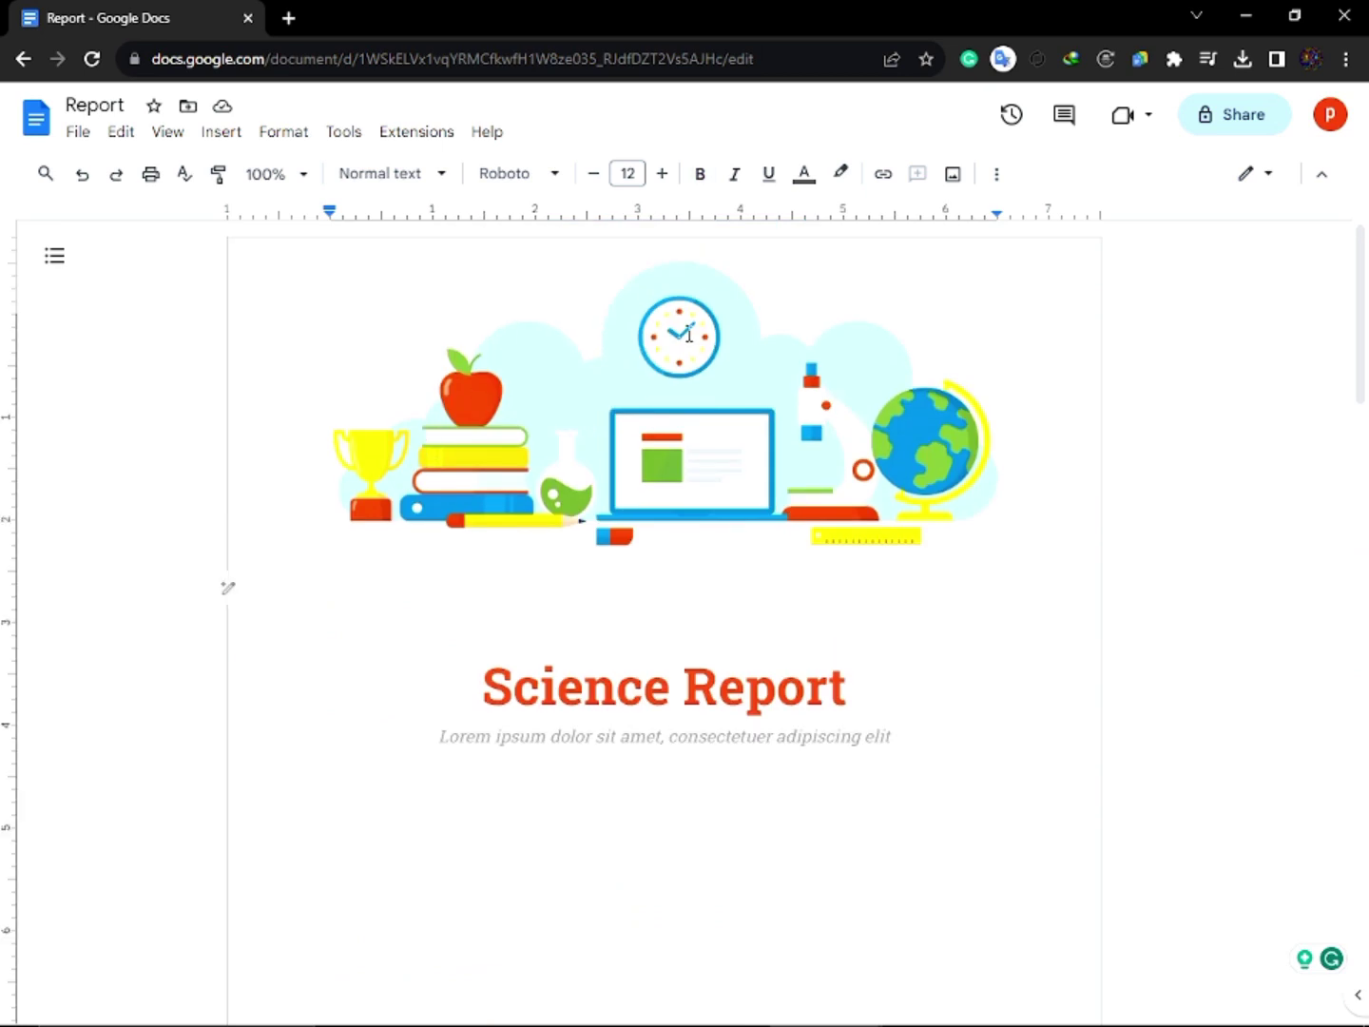
{"action": "scroll", "coordinate": [689, 334], "scroll_direction": "down", "scroll_amount": 5}
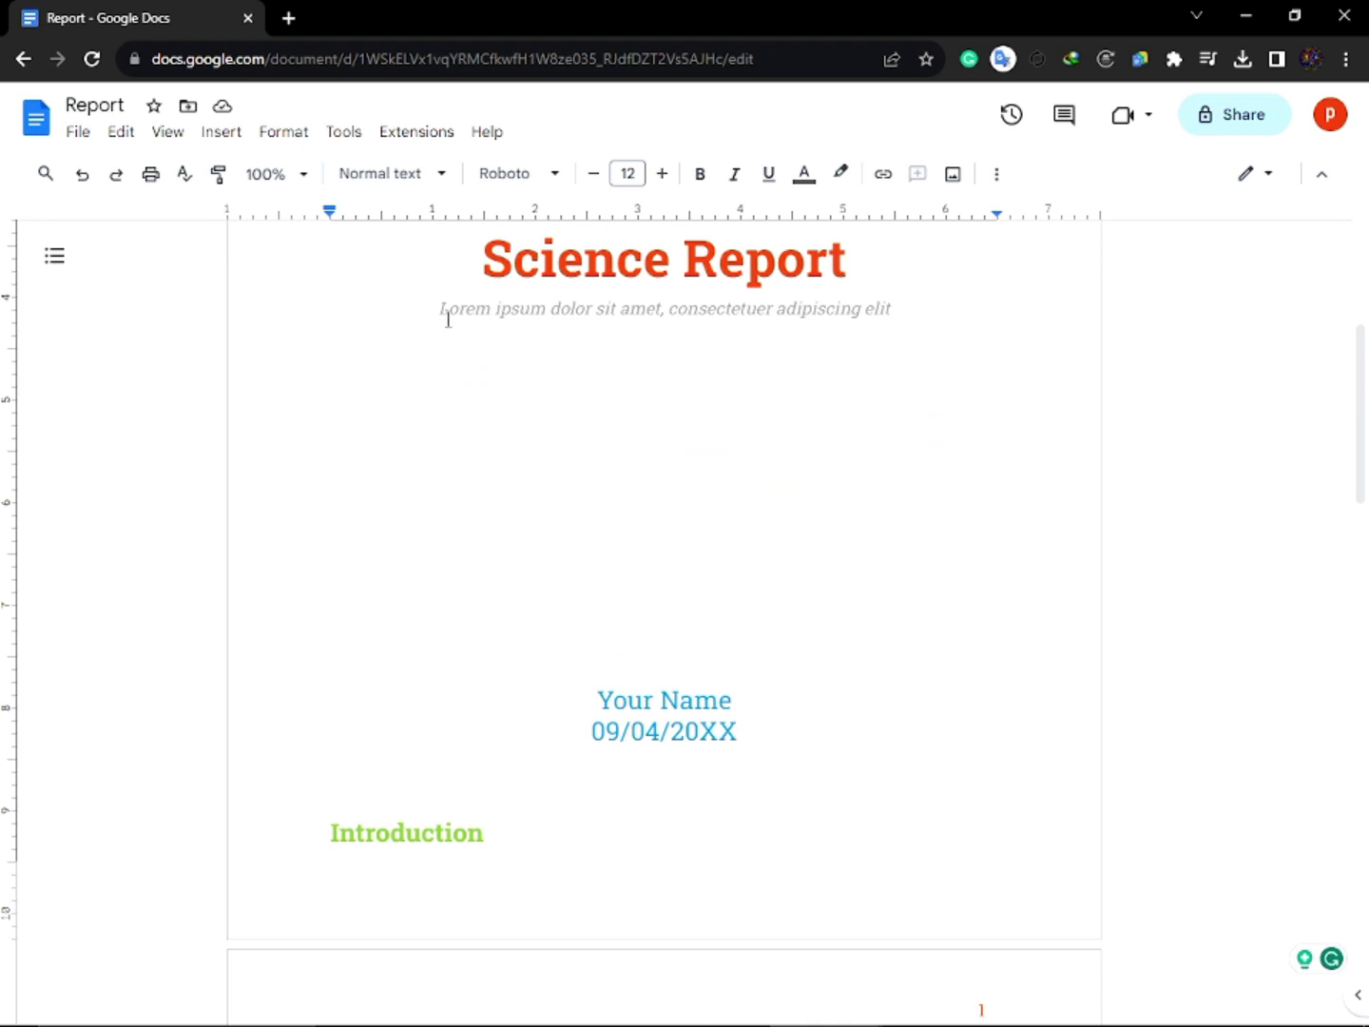
{"action": "scroll", "coordinate": [723, 640], "scroll_direction": "down", "scroll_amount": 3}
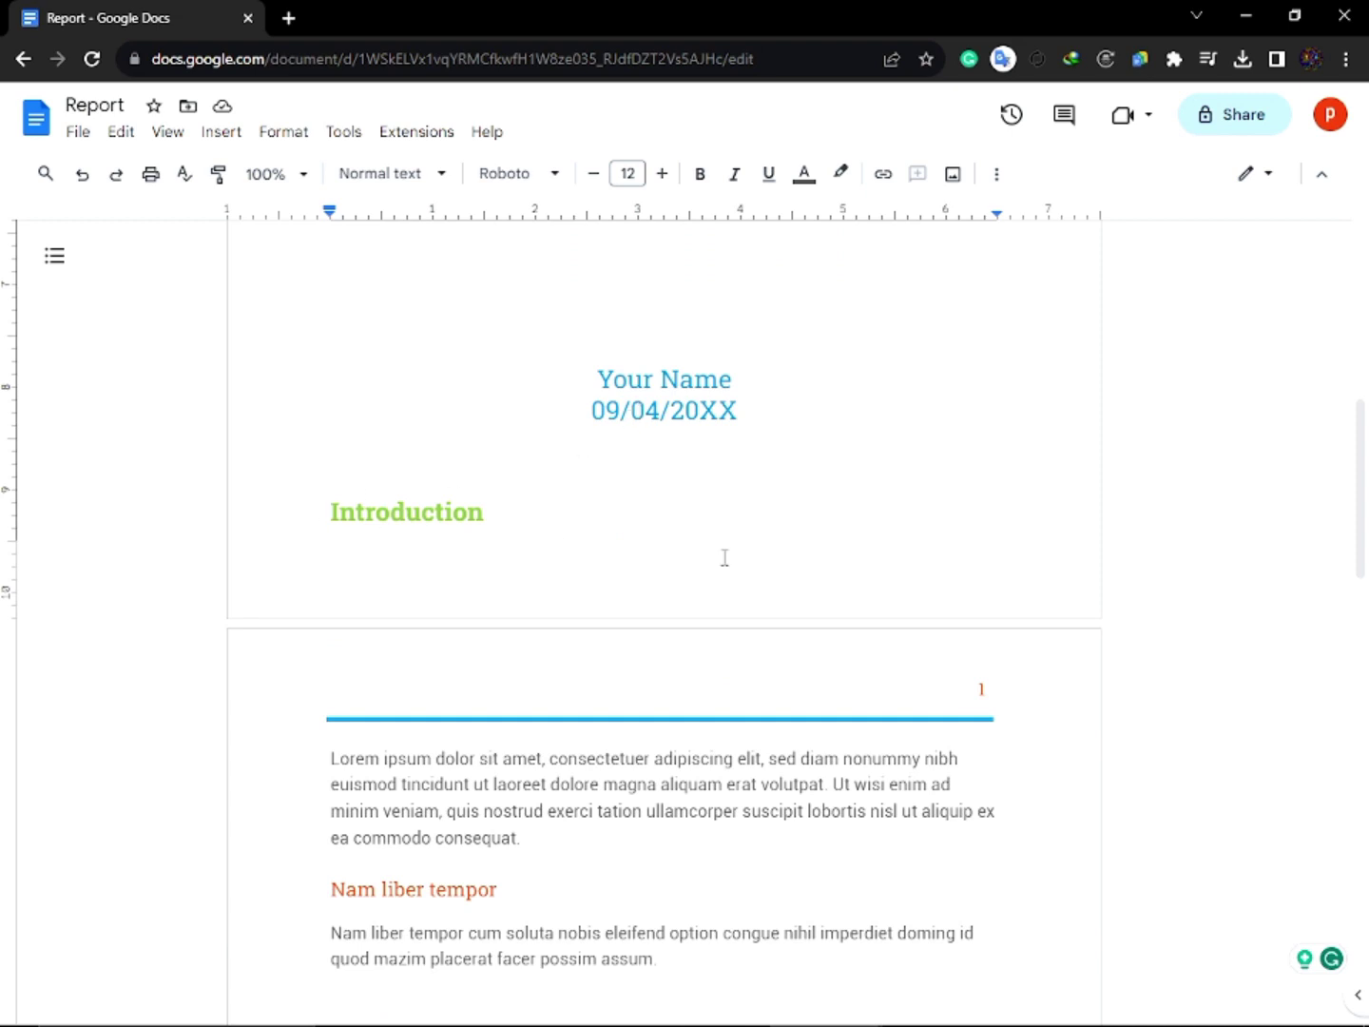
{"action": "scroll", "coordinate": [828, 557], "scroll_direction": "down", "scroll_amount": 4}
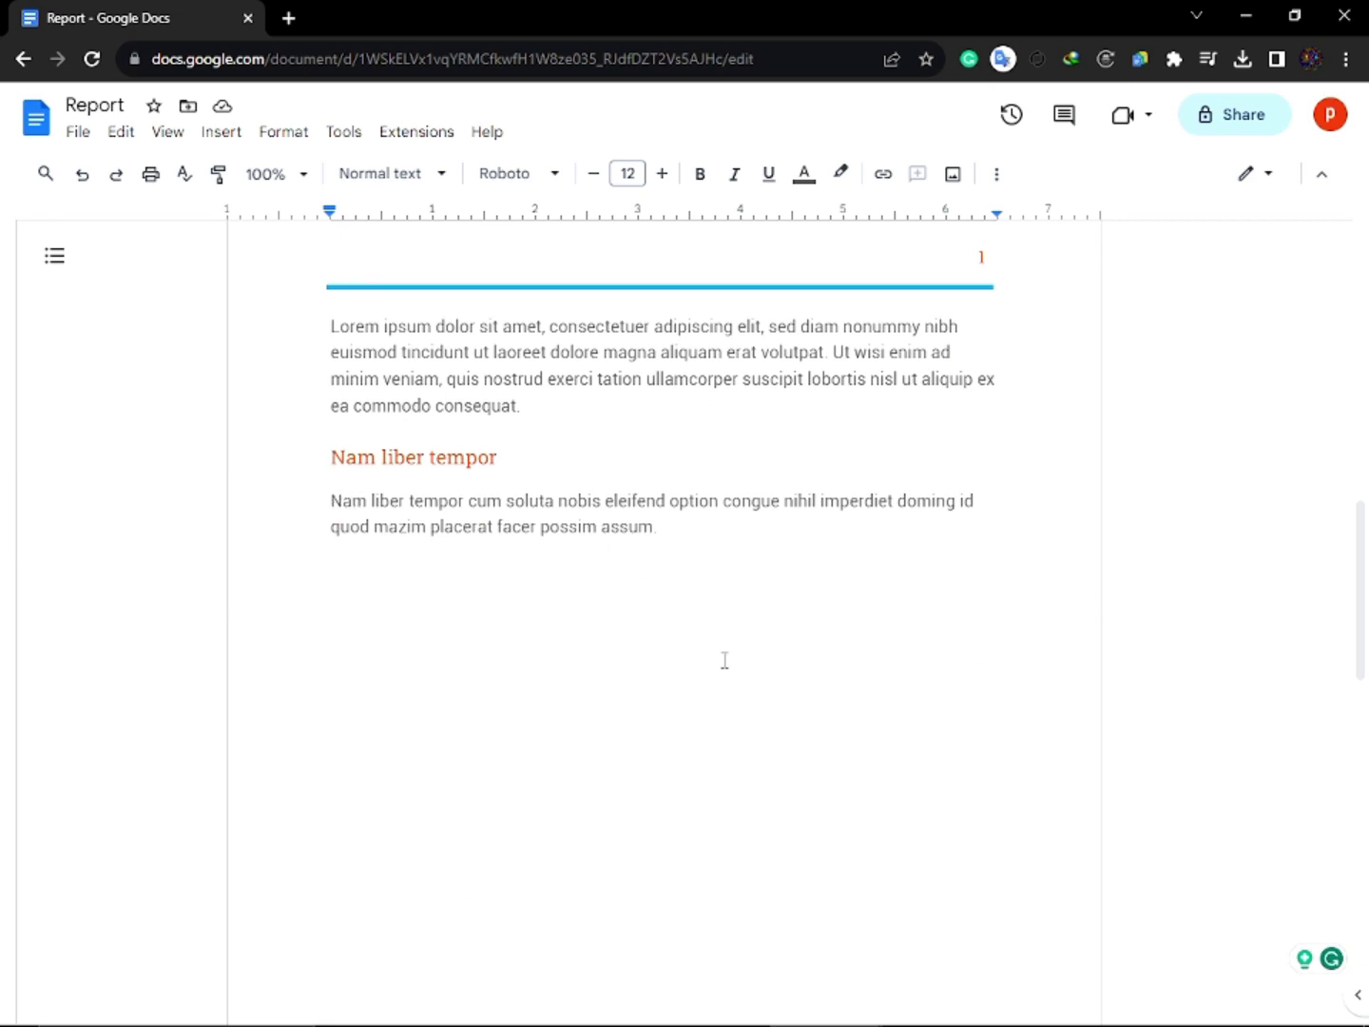
{"action": "scroll", "coordinate": [724, 657], "scroll_direction": "up", "scroll_amount": 7}
{"action": "scroll", "coordinate": [724, 657], "scroll_direction": "down", "scroll_amount": 7}
{"action": "scroll", "coordinate": [724, 656], "scroll_direction": "up", "scroll_amount": 5}
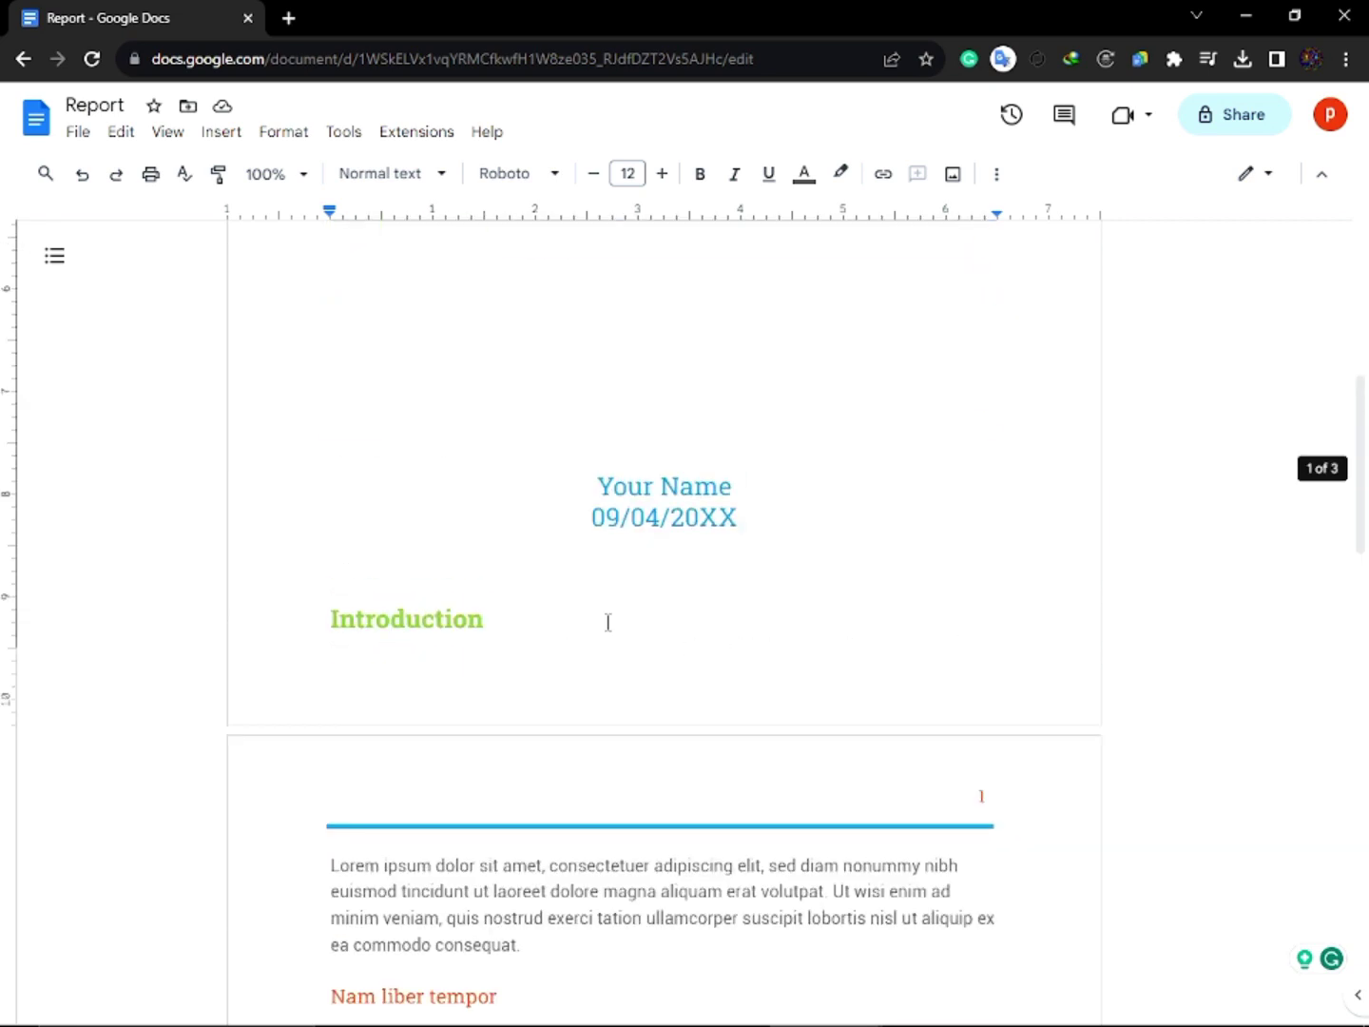
{"action": "scroll", "coordinate": [504, 596], "scroll_direction": "up", "scroll_amount": 6}
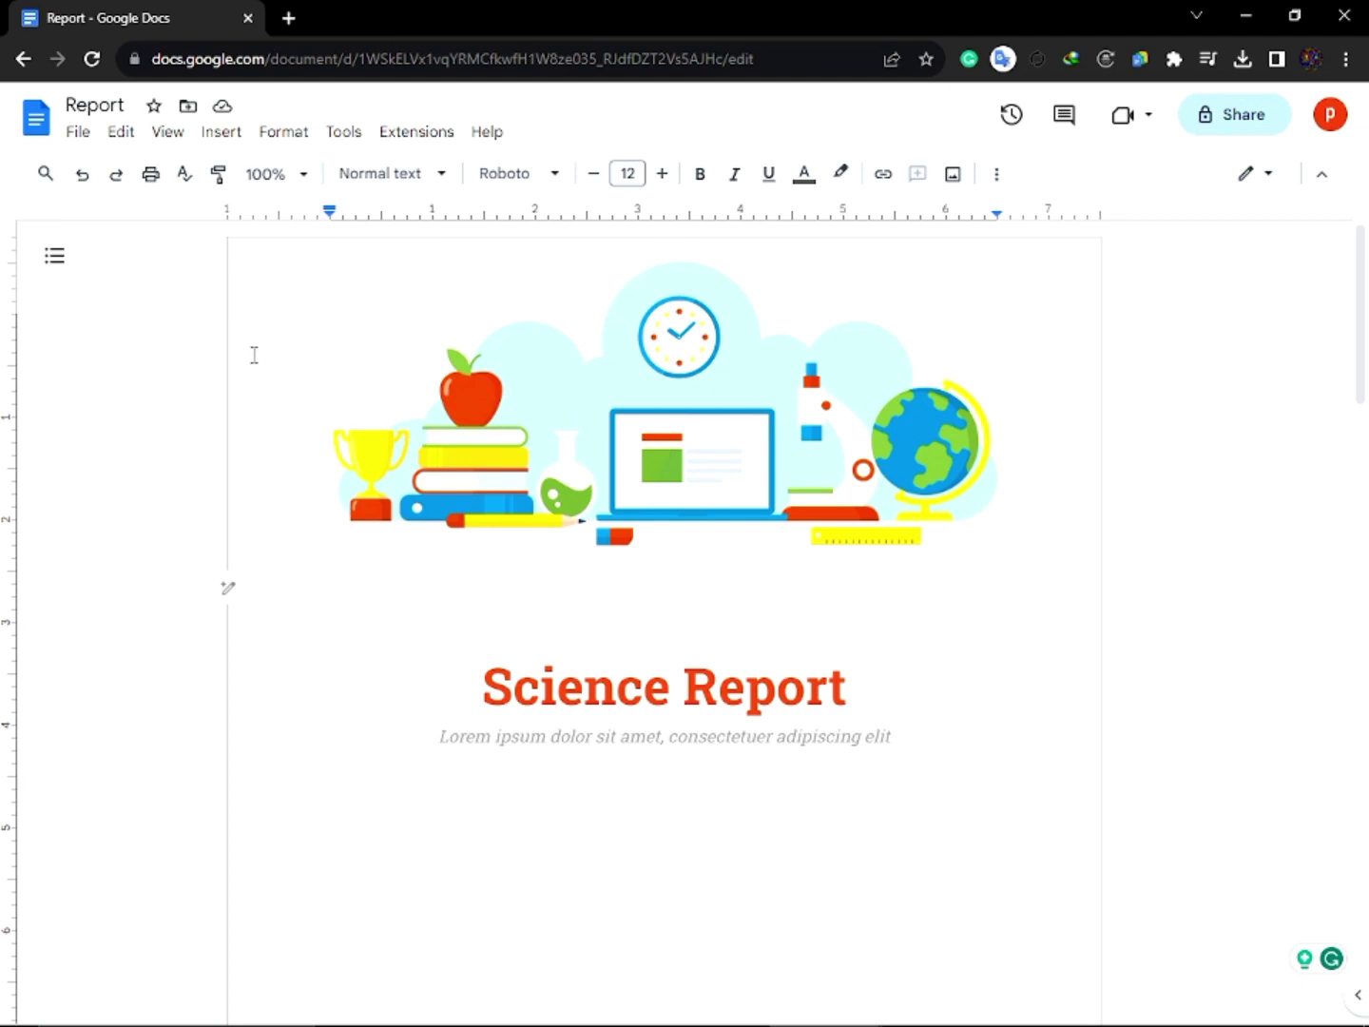
Select text from the title page onto page 2, then deselect by clicking into the first paragraph
{"action": "left_click_drag", "start_coordinate": [336, 544], "coordinate": [682, 825]}
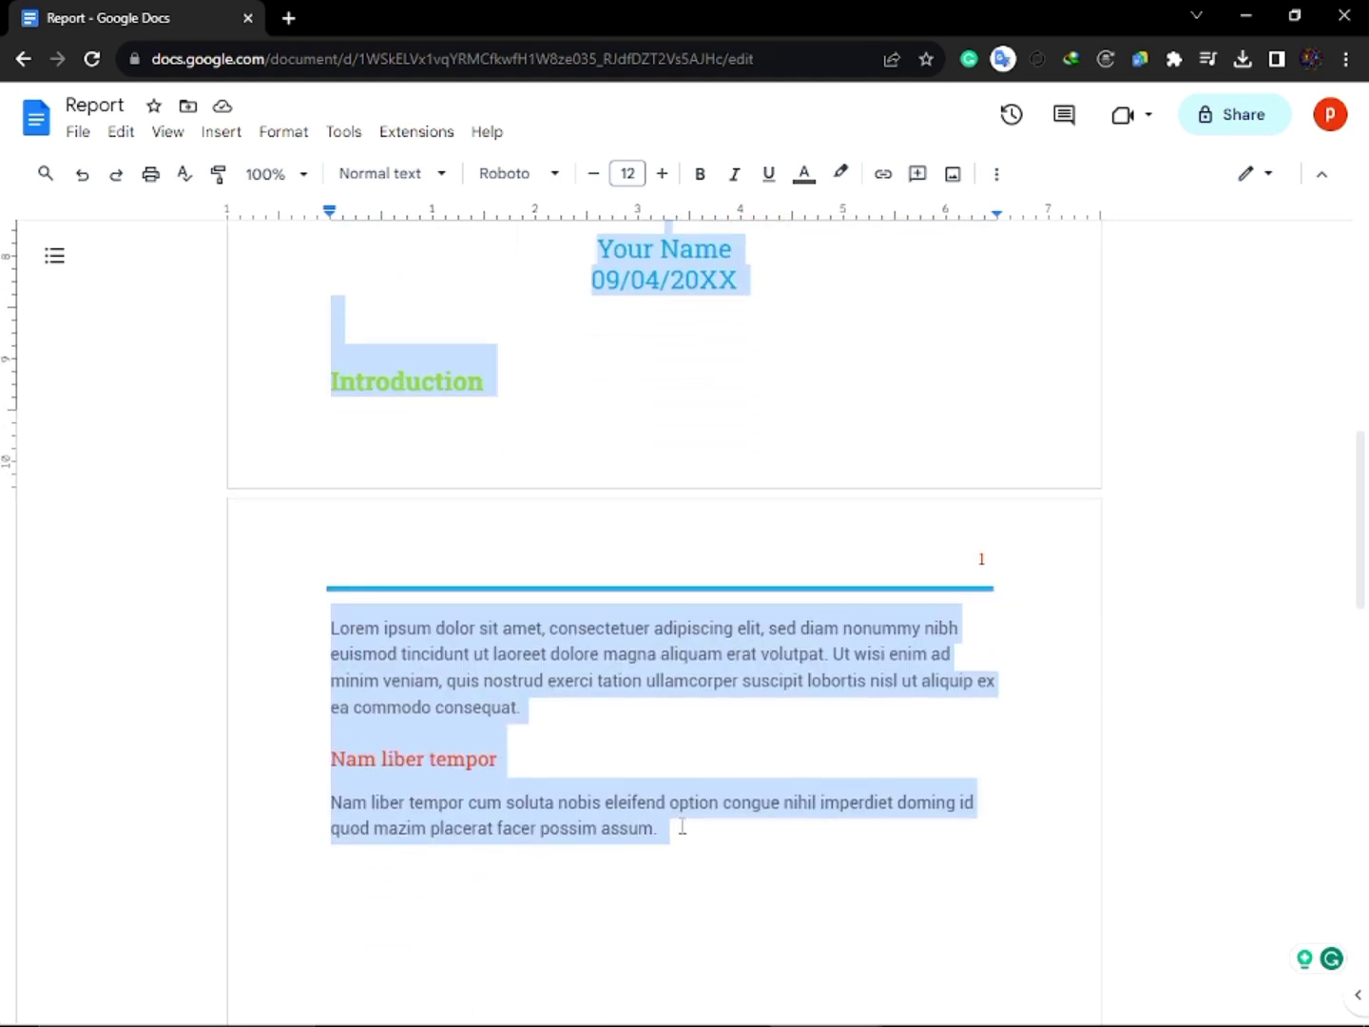
{"action": "left_click", "coordinate": [481, 538]}
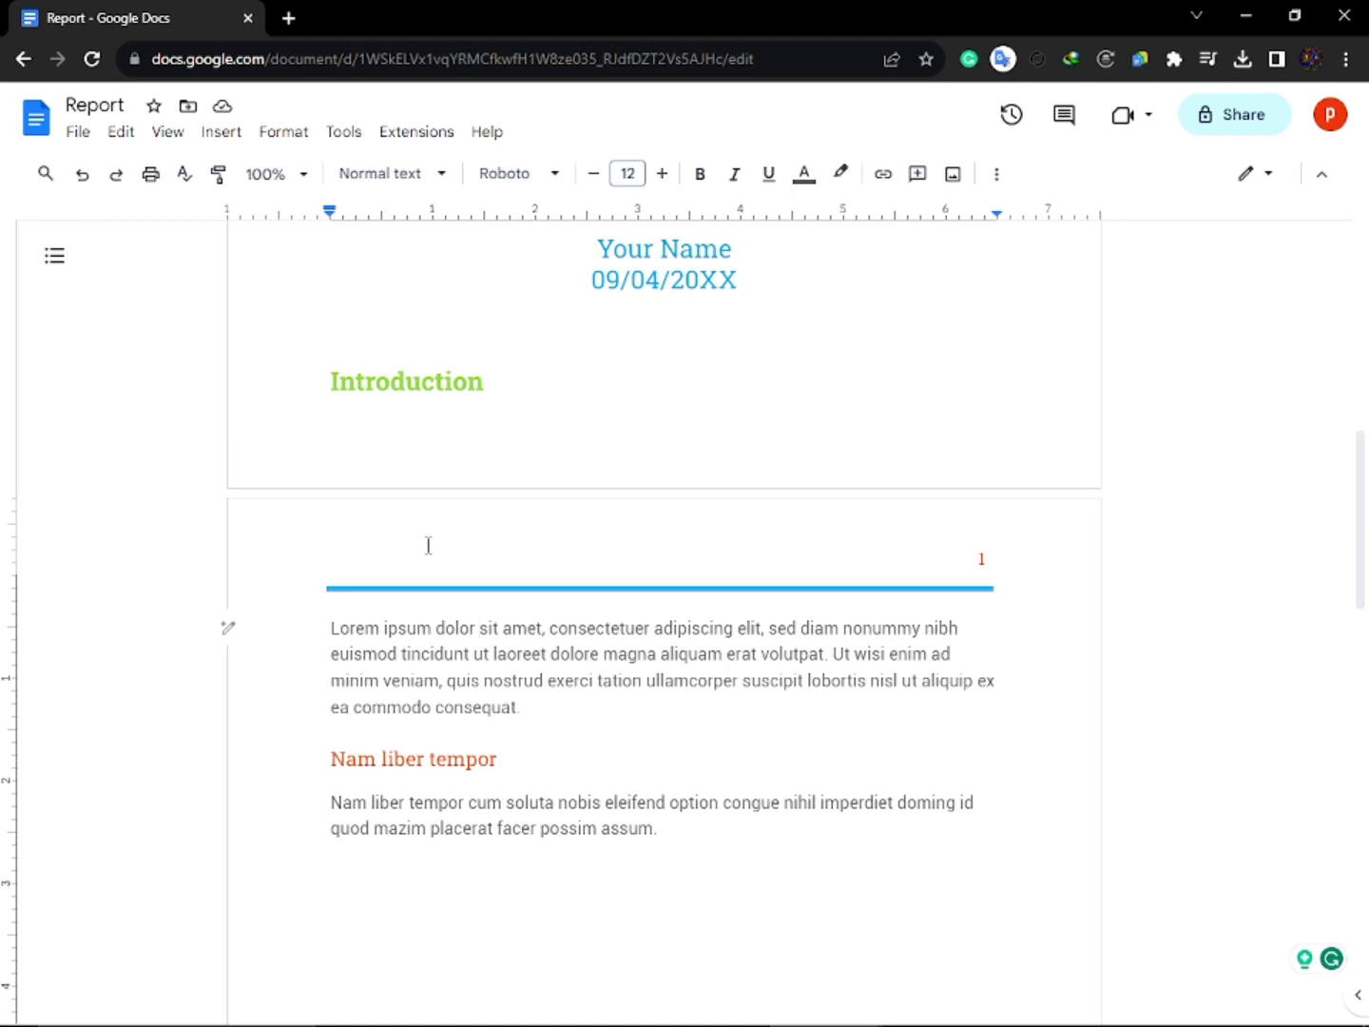
{"action": "left_click_drag", "start_coordinate": [323, 627], "coordinate": [536, 705]}
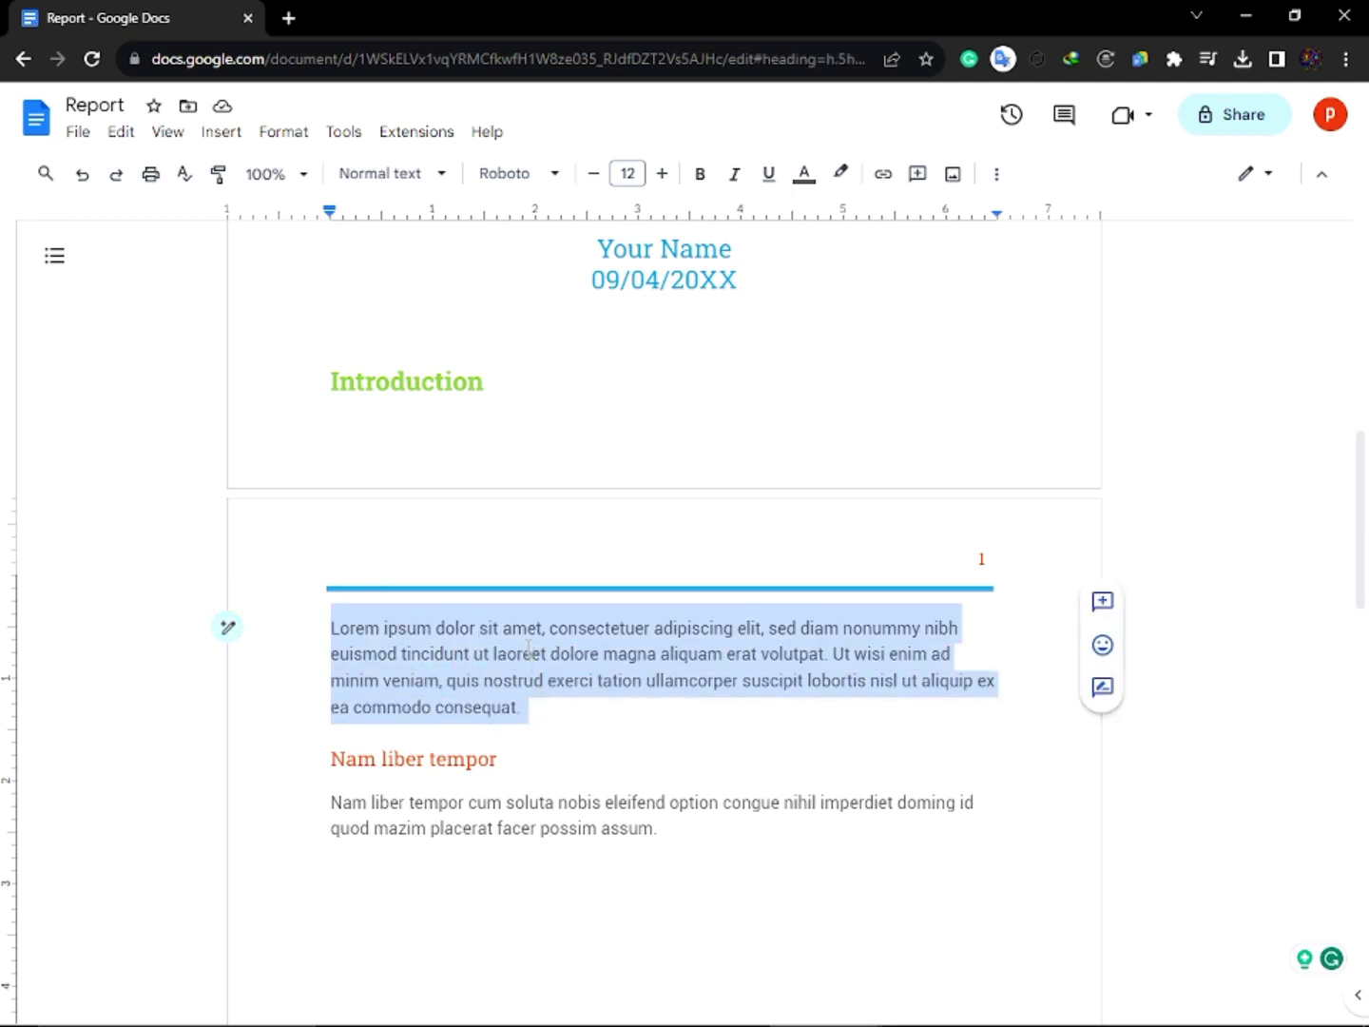
{"action": "left_click", "coordinate": [354, 803]}
{"action": "left_click_drag", "start_coordinate": [343, 803], "coordinate": [438, 840]}
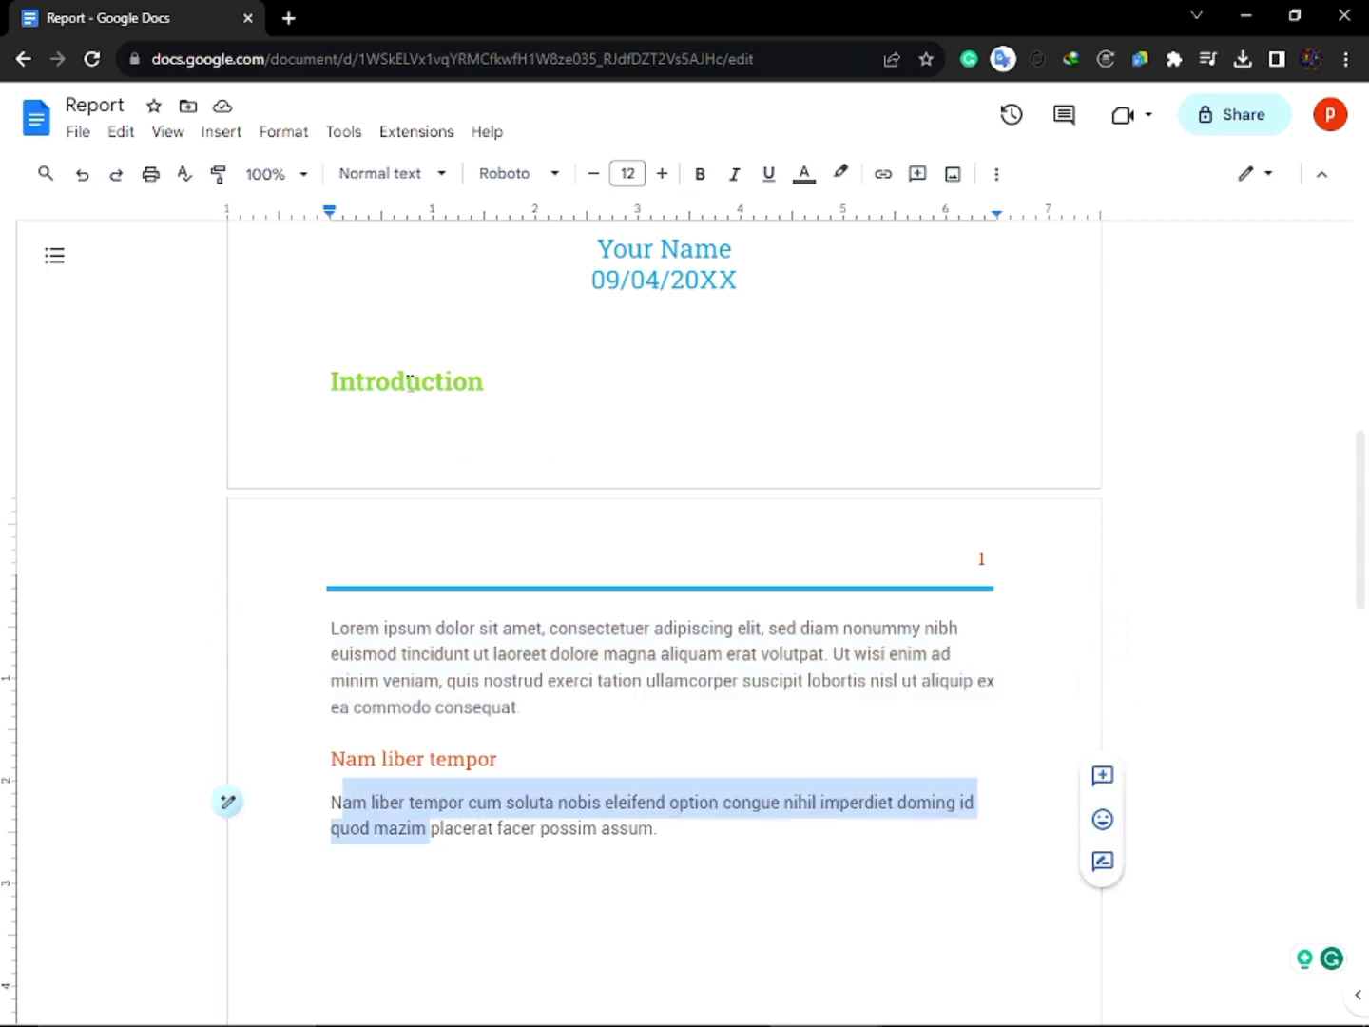
{"action": "left_click_drag", "start_coordinate": [407, 380], "coordinate": [501, 382]}
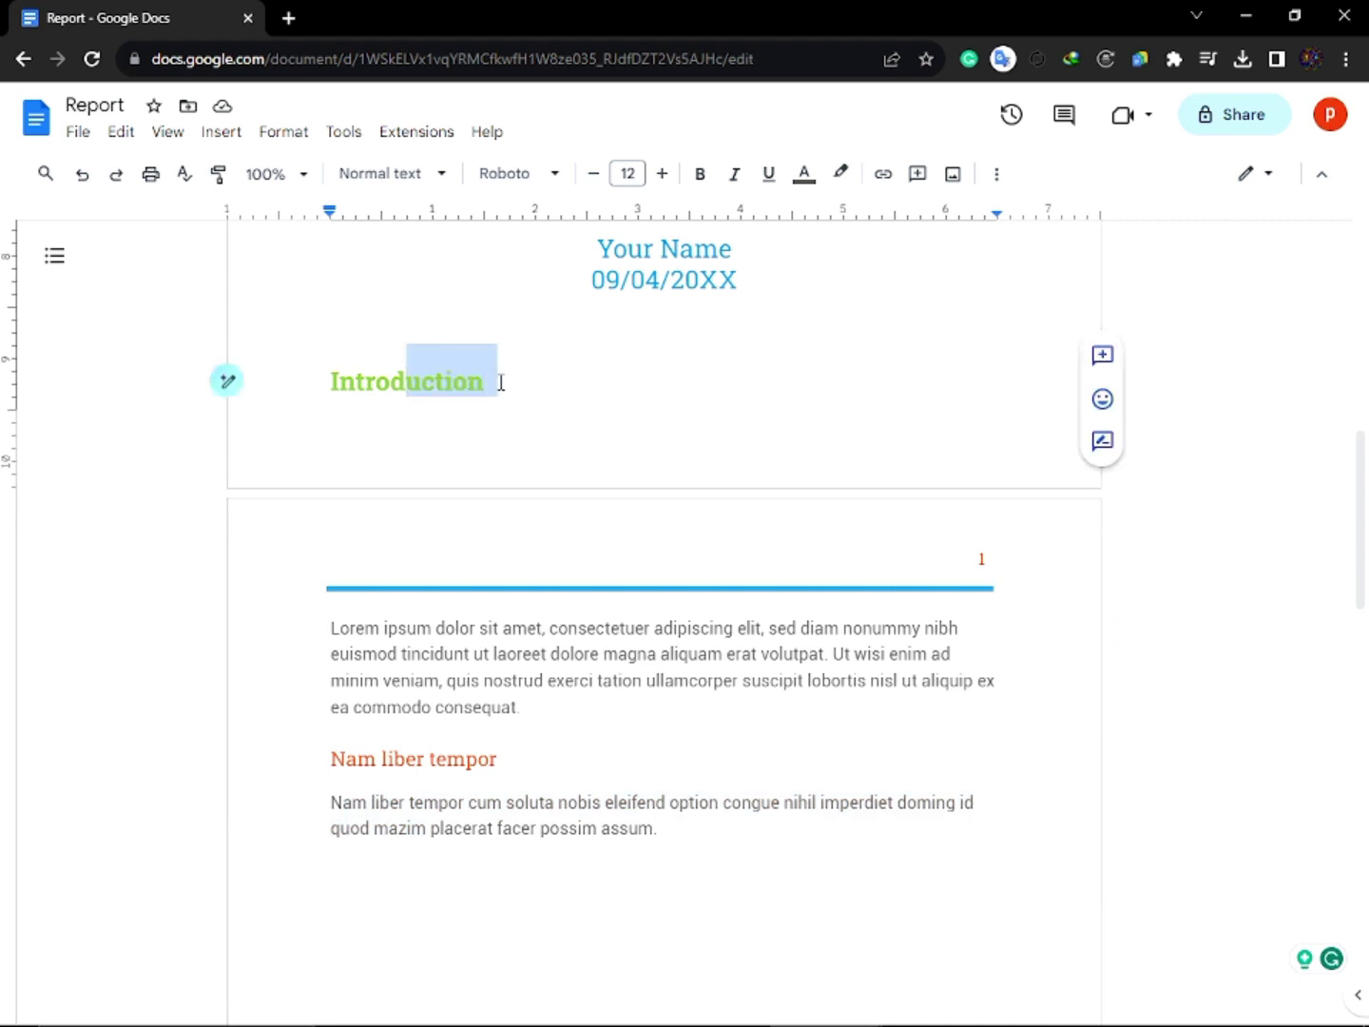
{"action": "left_click", "coordinate": [454, 414]}
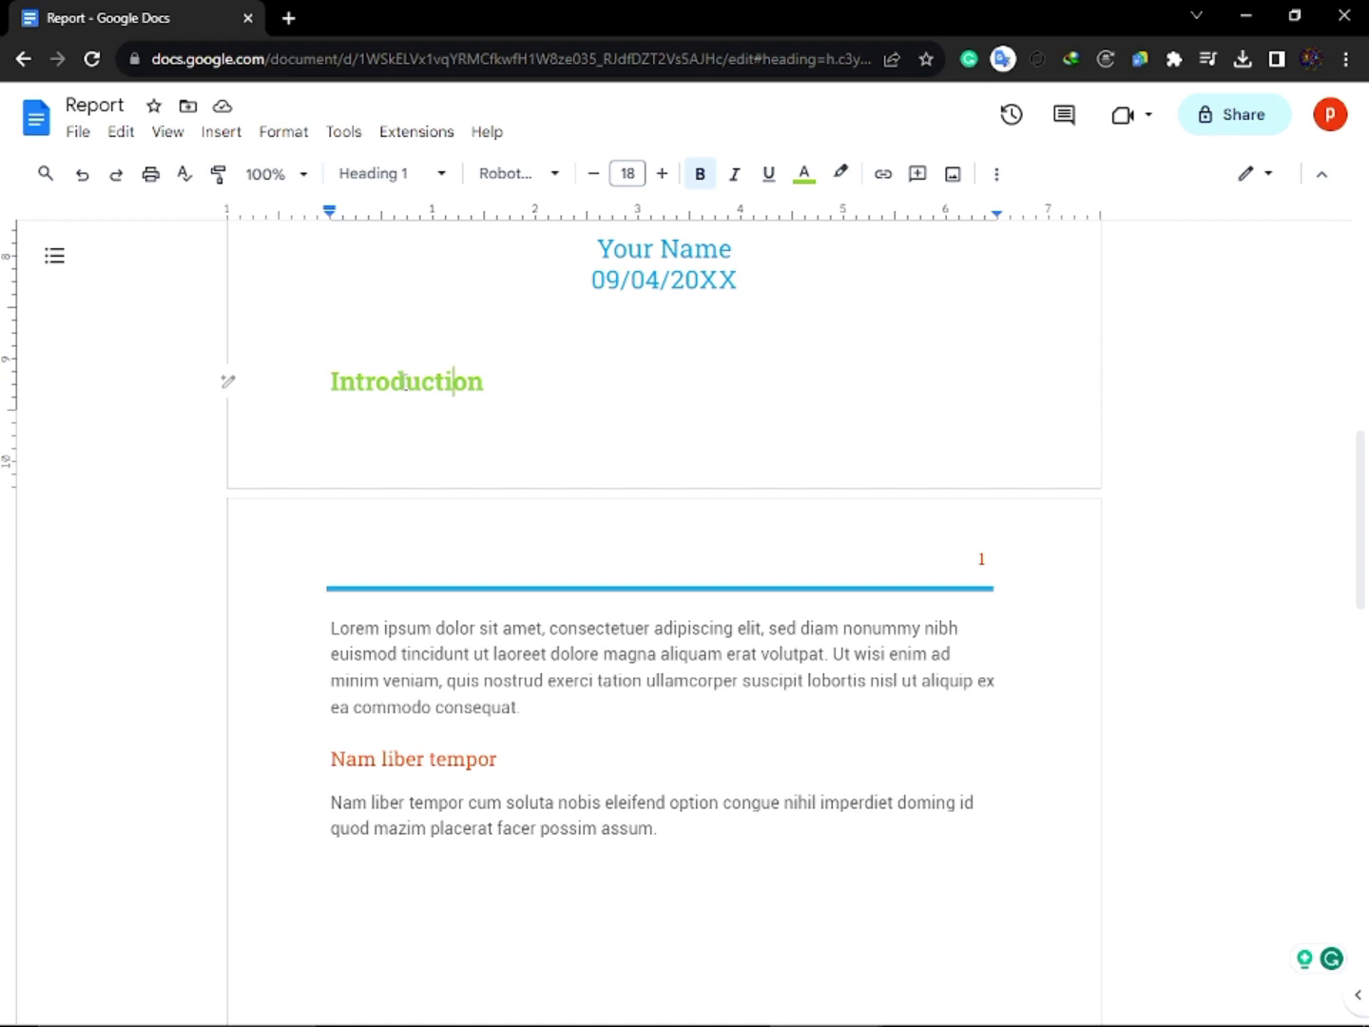
{"action": "left_click", "coordinate": [407, 382]}
{"action": "left_click", "coordinate": [474, 403], "text": "shift"}
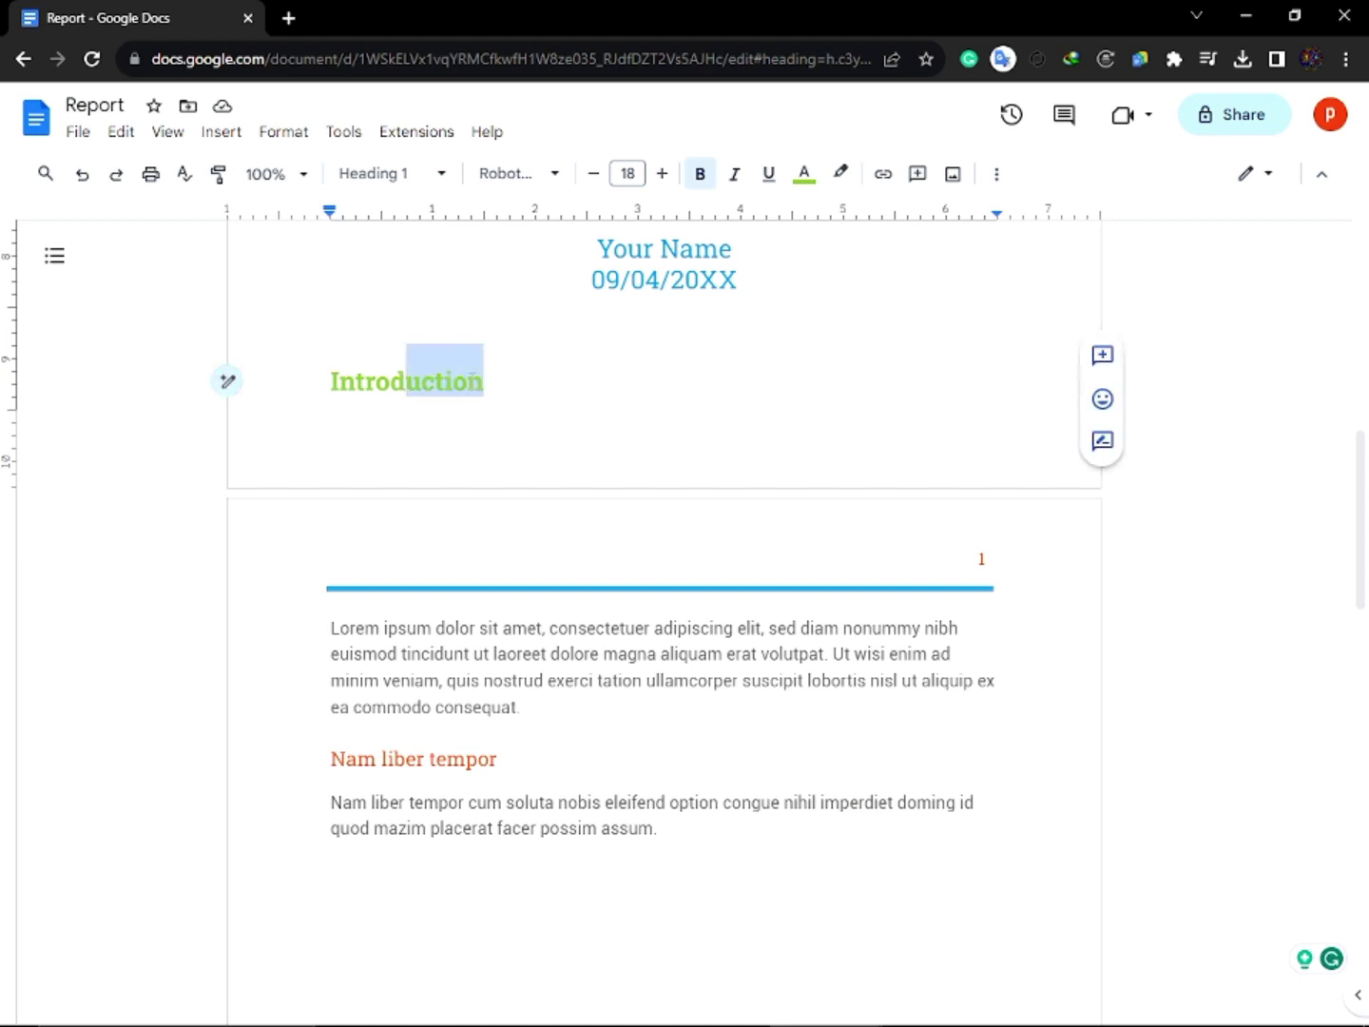
{"action": "left_click_drag", "start_coordinate": [380, 627], "coordinate": [452, 653]}
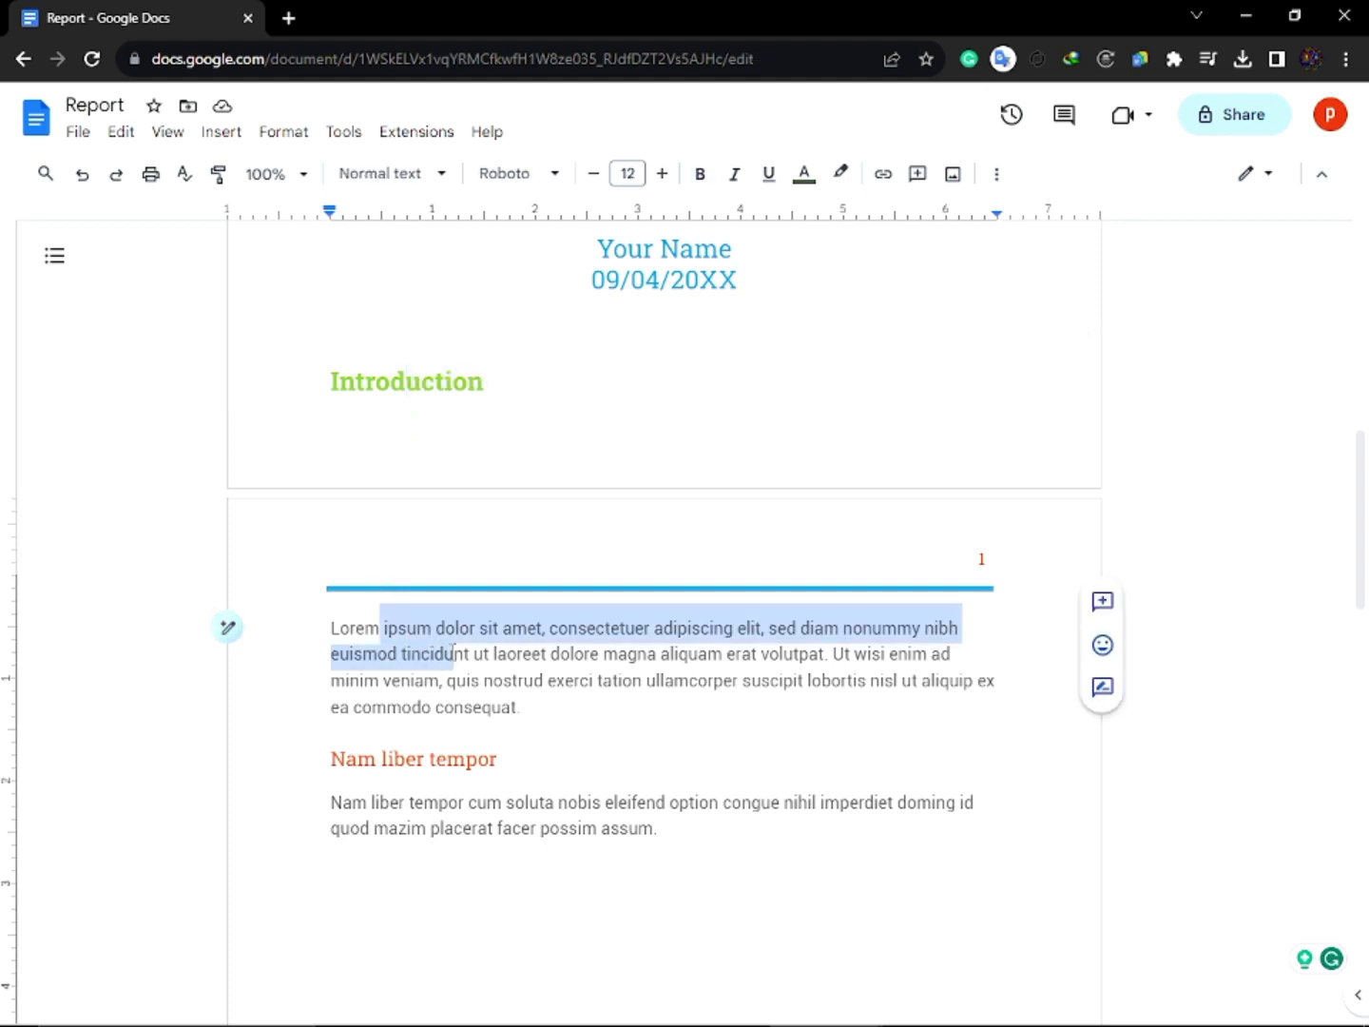
{"action": "left_click_drag", "start_coordinate": [404, 808], "coordinate": [501, 829]}
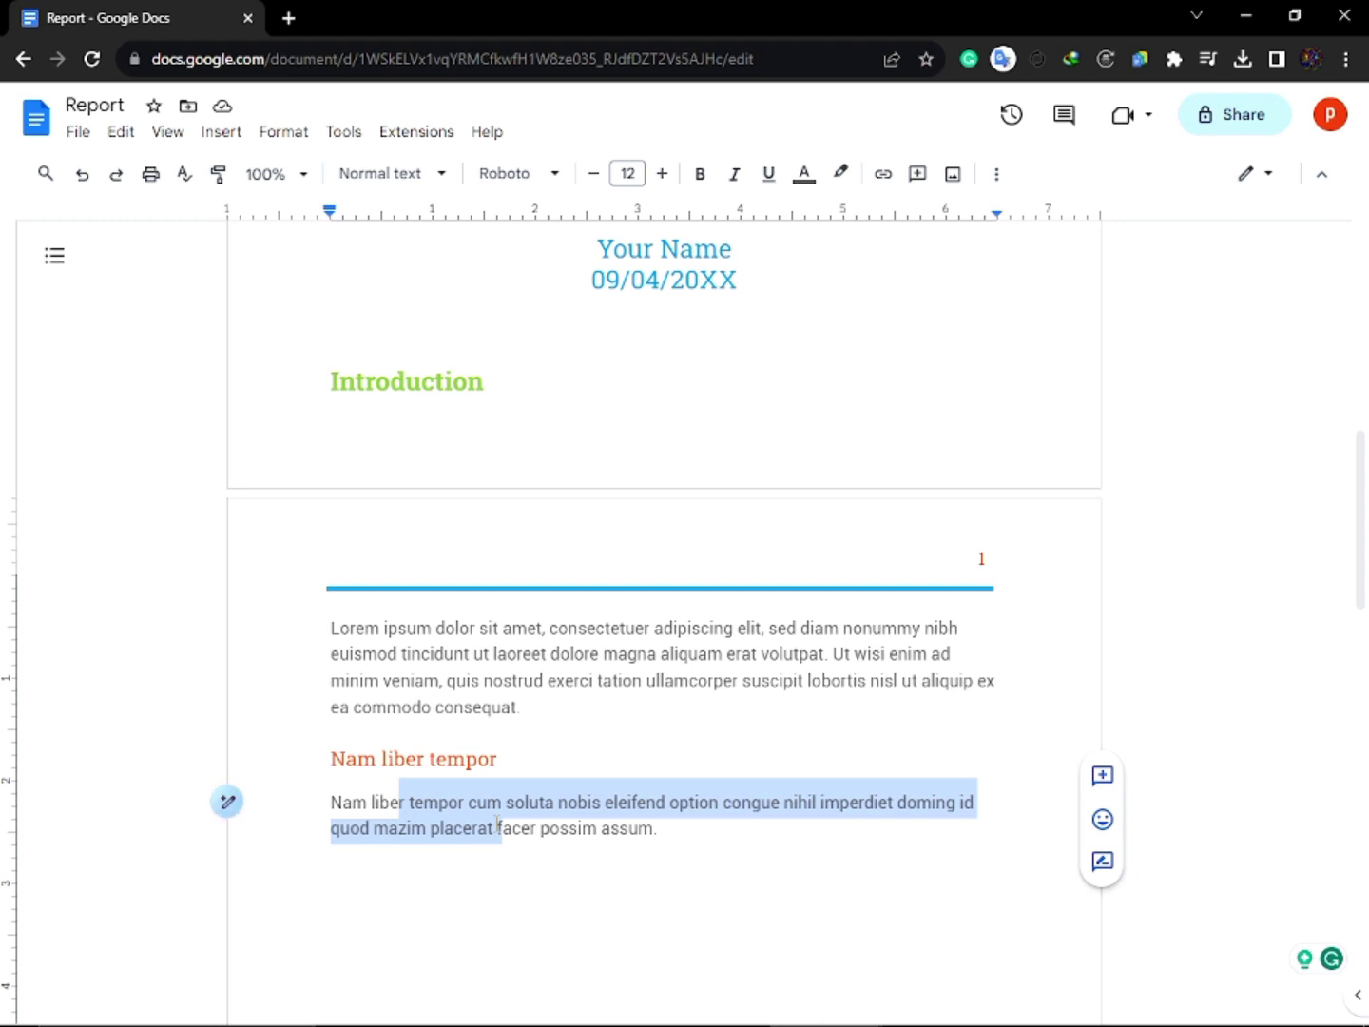
Add a third line reading 'WIN + V' below CTRL + V on page 2
{"action": "scroll", "coordinate": [524, 806], "scroll_direction": "down", "scroll_amount": 5}
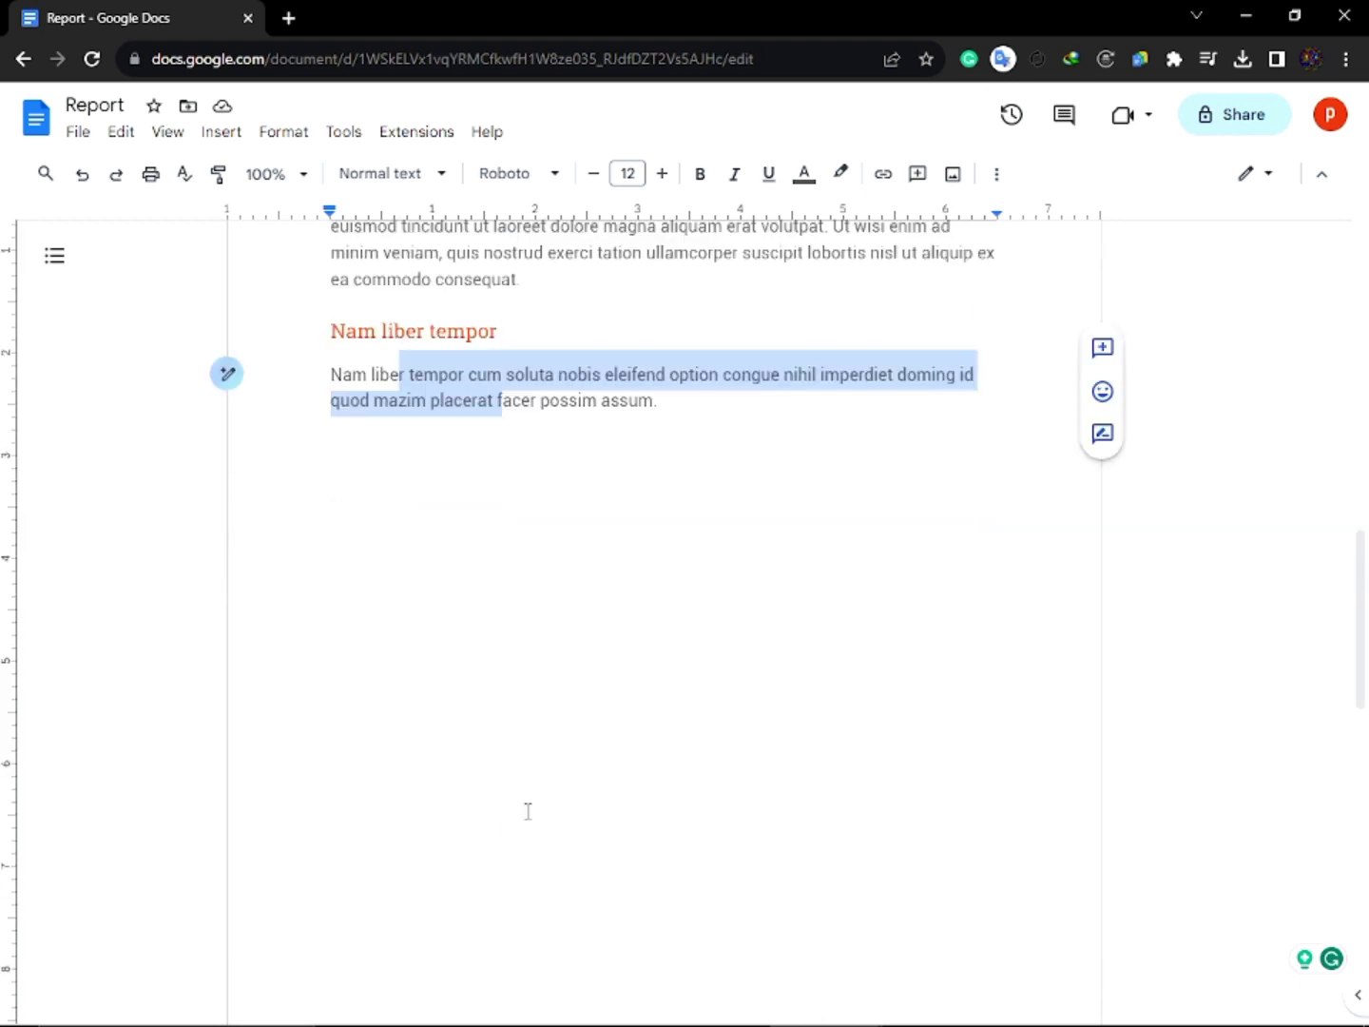
{"action": "left_click", "coordinate": [534, 795]}
{"action": "scroll", "coordinate": [534, 798], "scroll_direction": "down", "scroll_amount": 3}
{"action": "scroll", "coordinate": [535, 797], "scroll_direction": "down", "scroll_amount": 5}
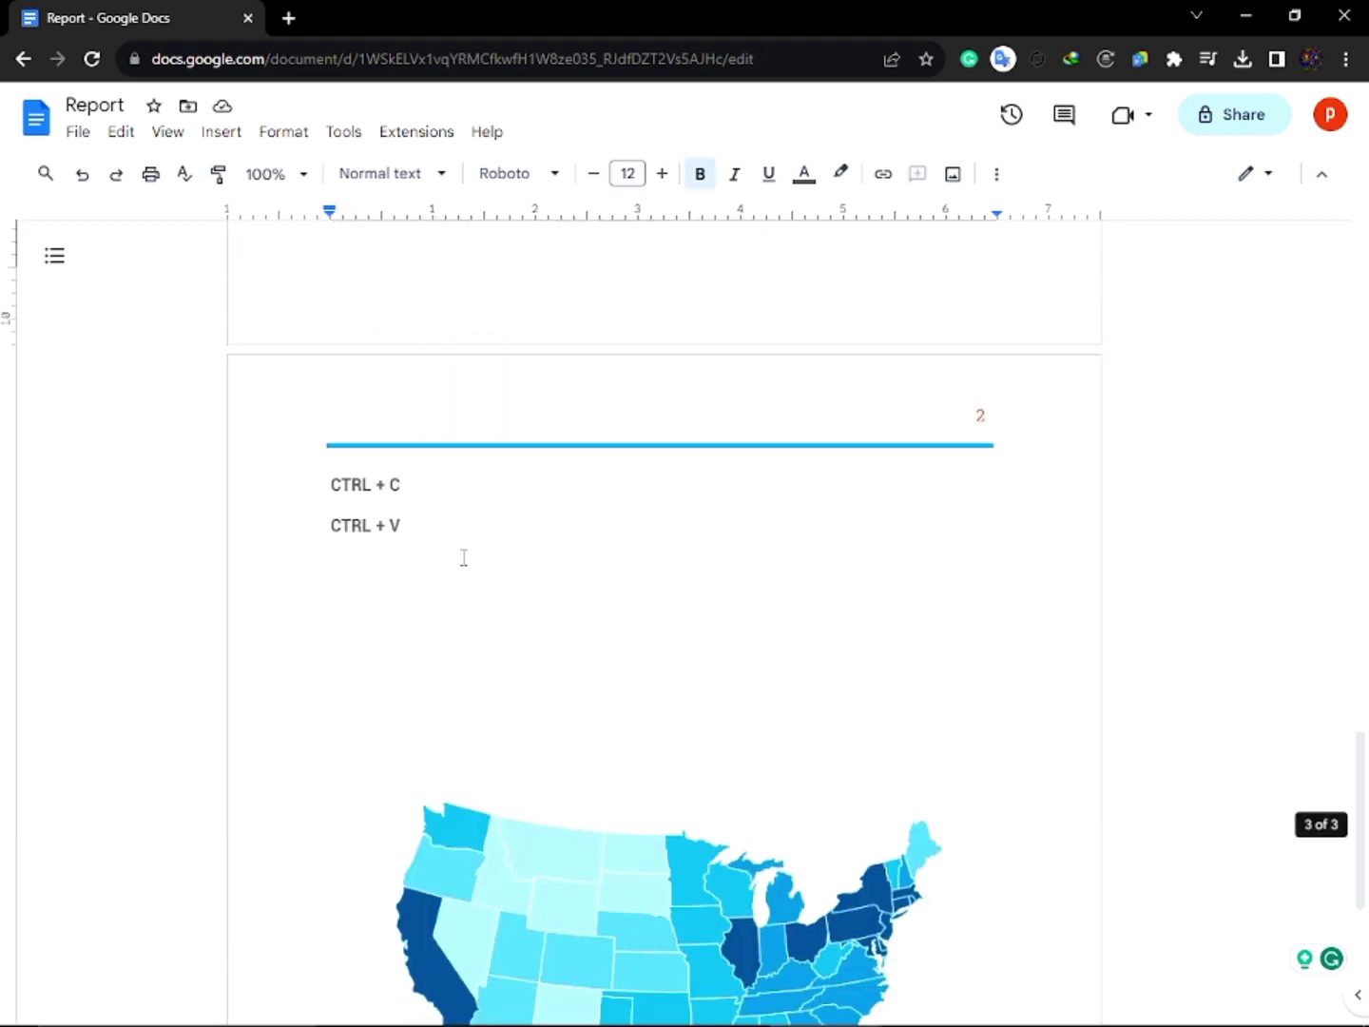
{"action": "left_click", "coordinate": [428, 531]}
{"action": "key", "text": "Return"}
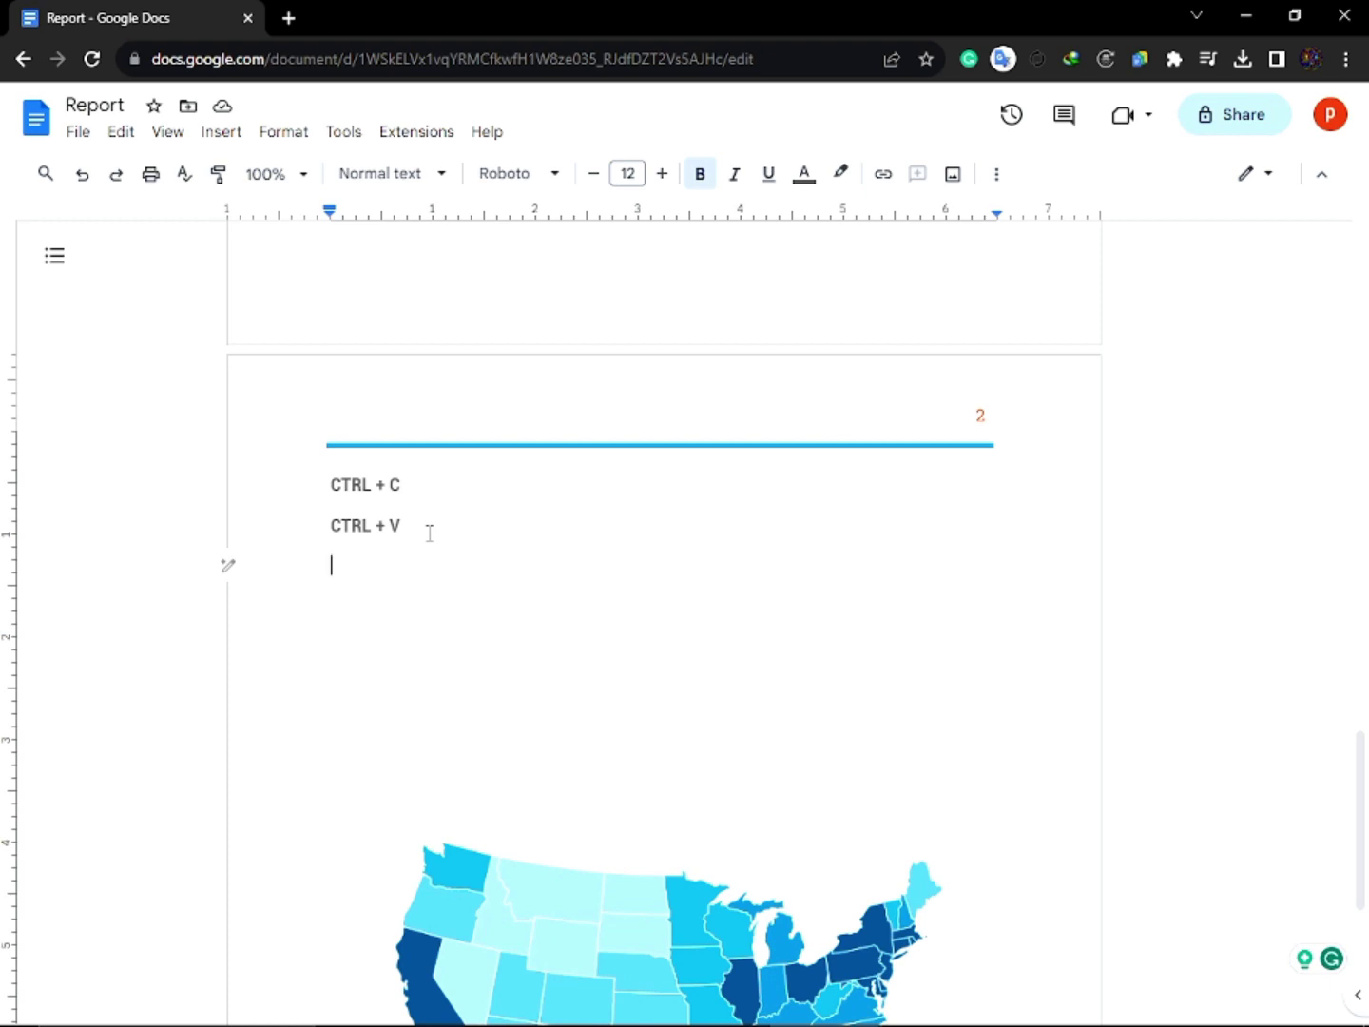
{"action": "type", "text": "WIN"}
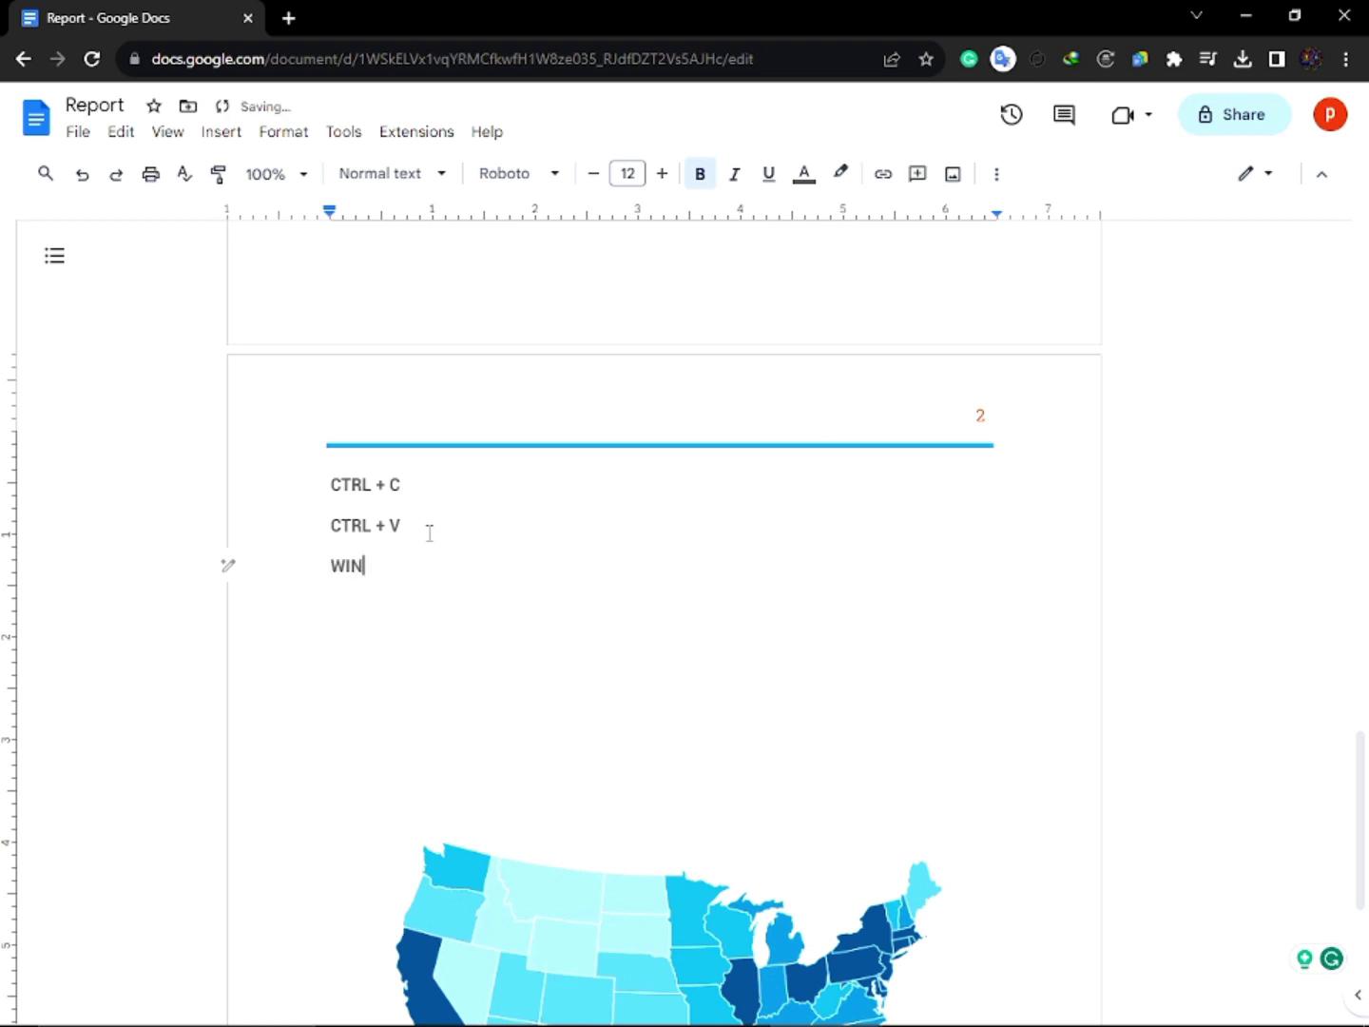
{"action": "type", "text": " + V"}
Clear all entries from the Windows clipboard history
{"action": "key", "text": "super+v"}
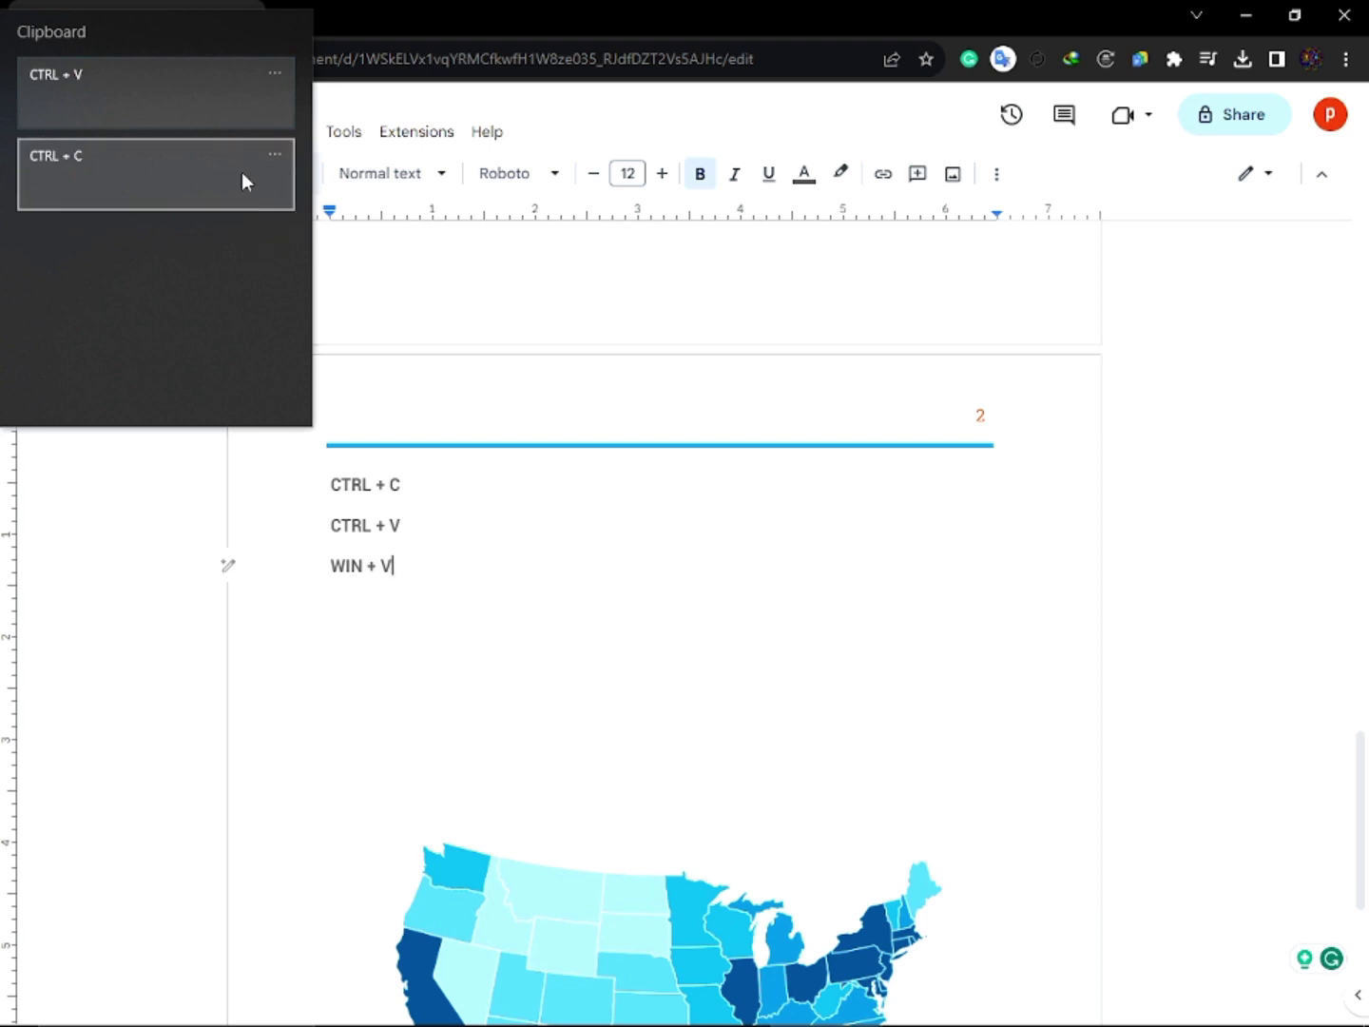
{"action": "left_click", "coordinate": [275, 154]}
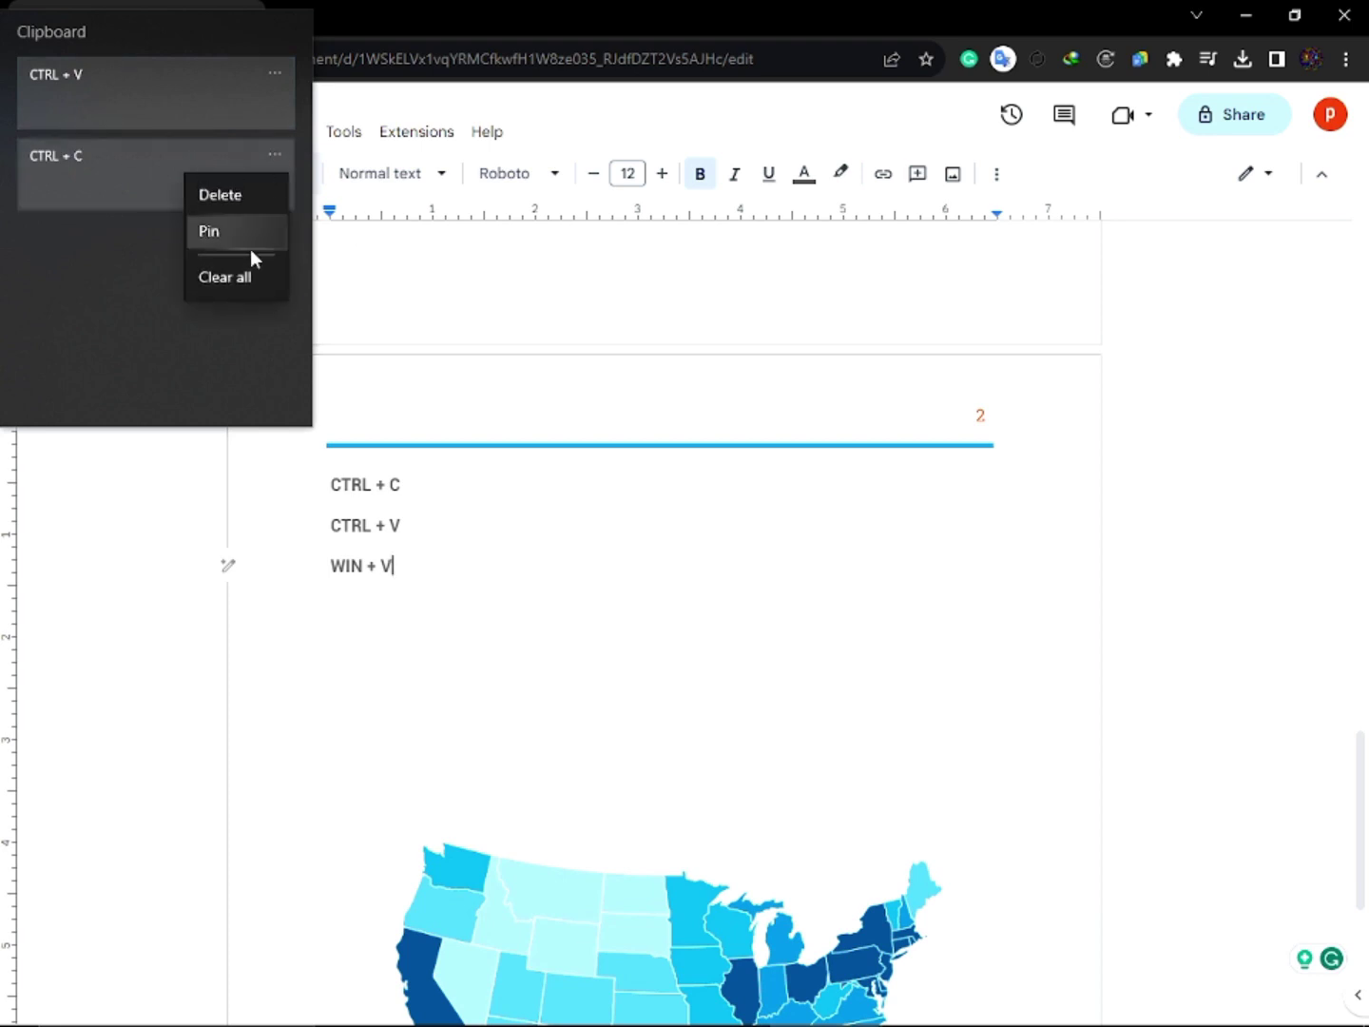
{"action": "left_click", "coordinate": [247, 281]}
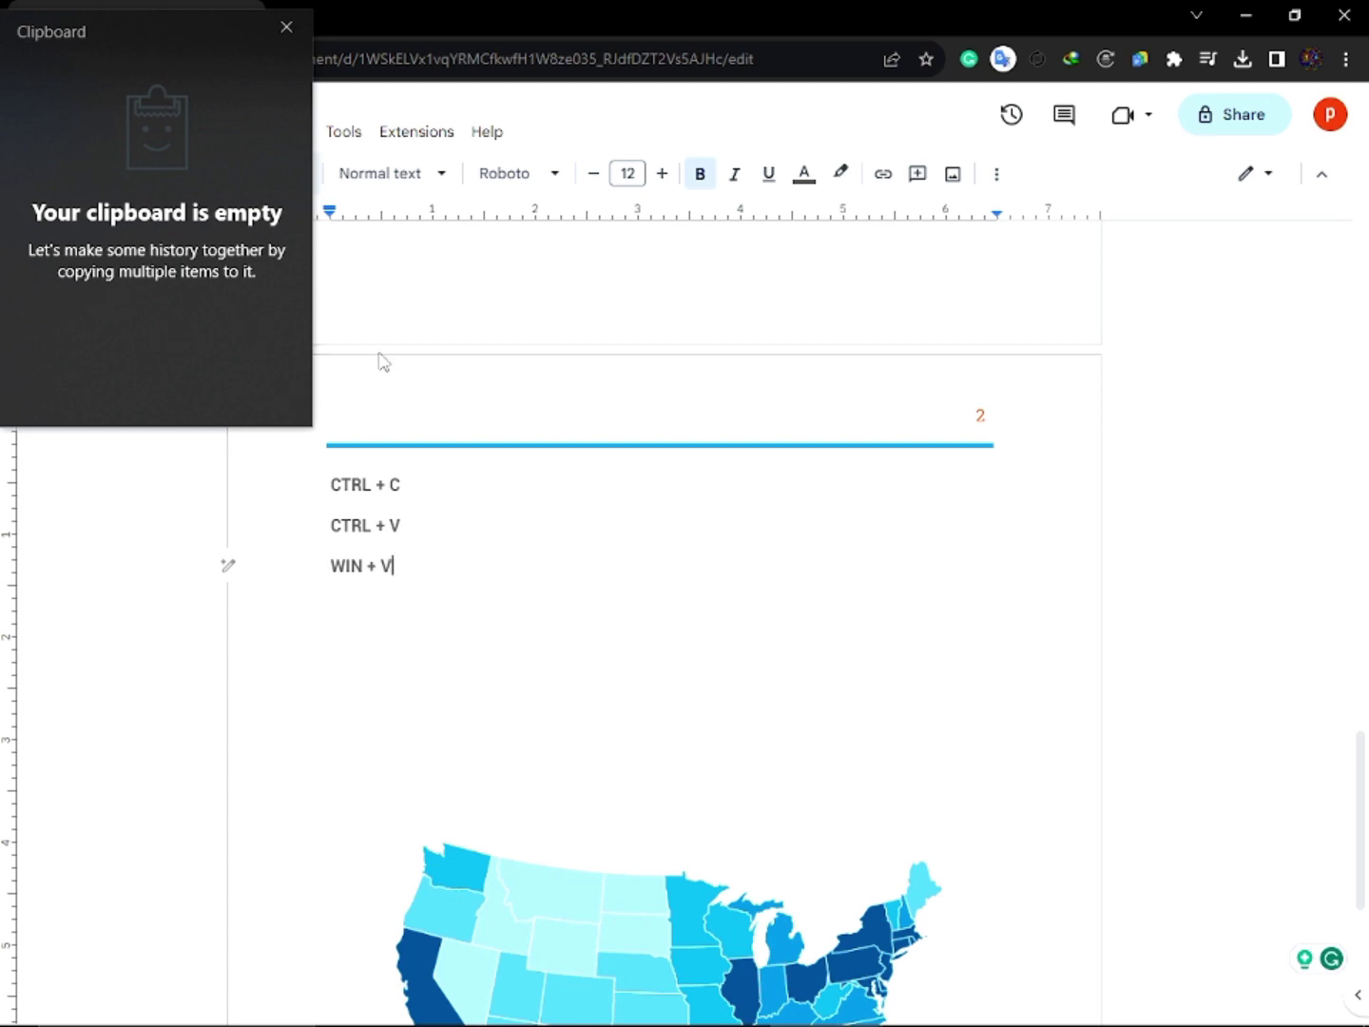
Close the empty clipboard panel and copy the illustration from the first-page header
{"action": "left_click", "coordinate": [447, 491]}
{"action": "scroll", "coordinate": [446, 492], "scroll_direction": "up", "scroll_amount": 15}
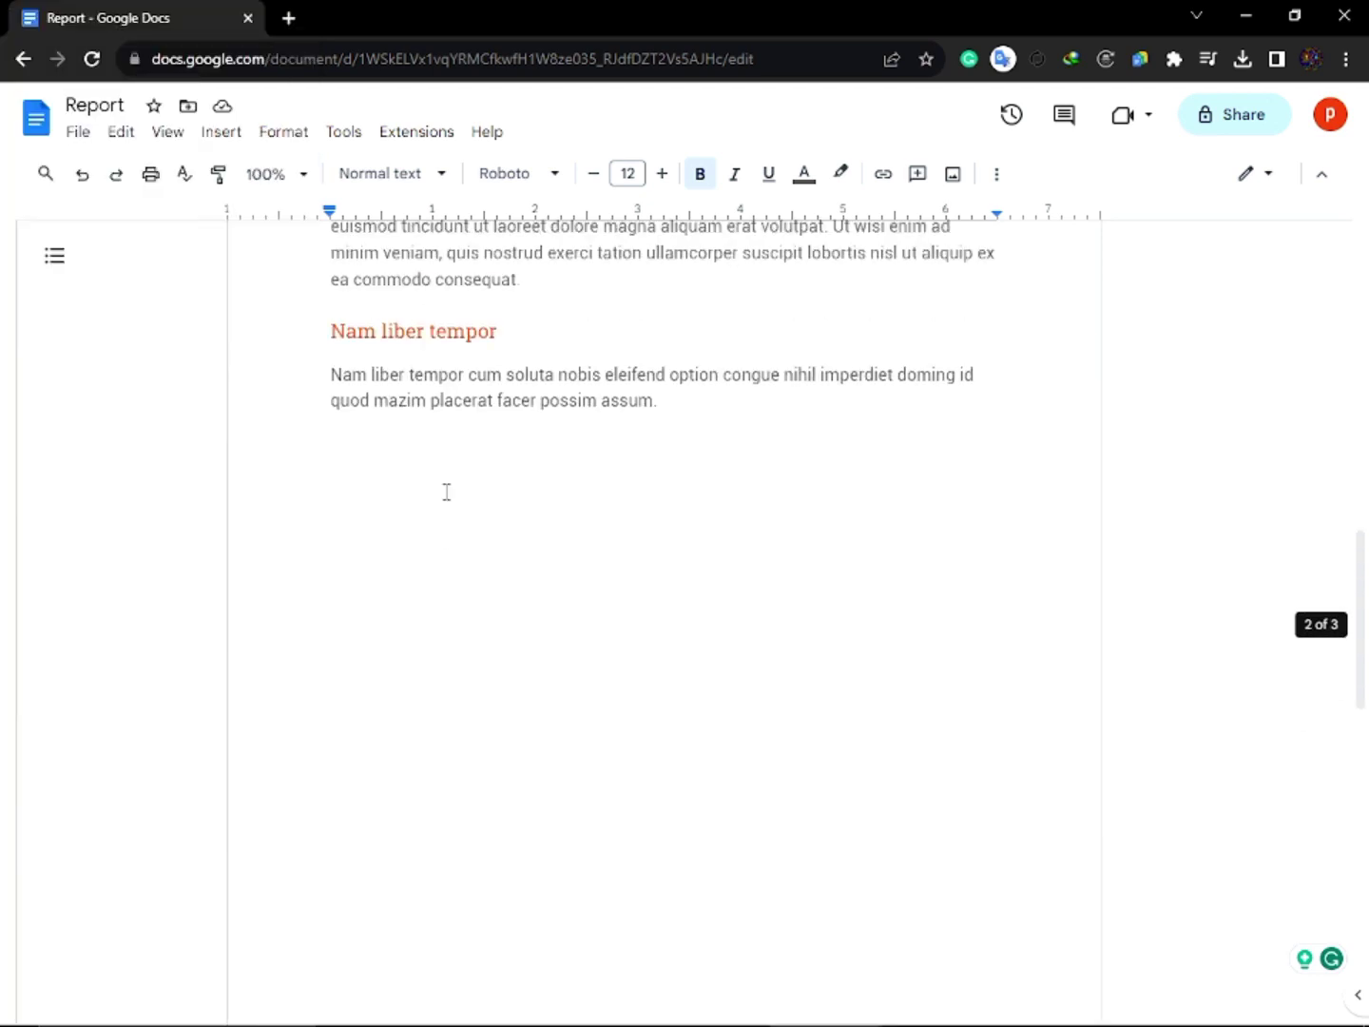
{"action": "scroll", "coordinate": [446, 492], "scroll_direction": "up", "scroll_amount": 6}
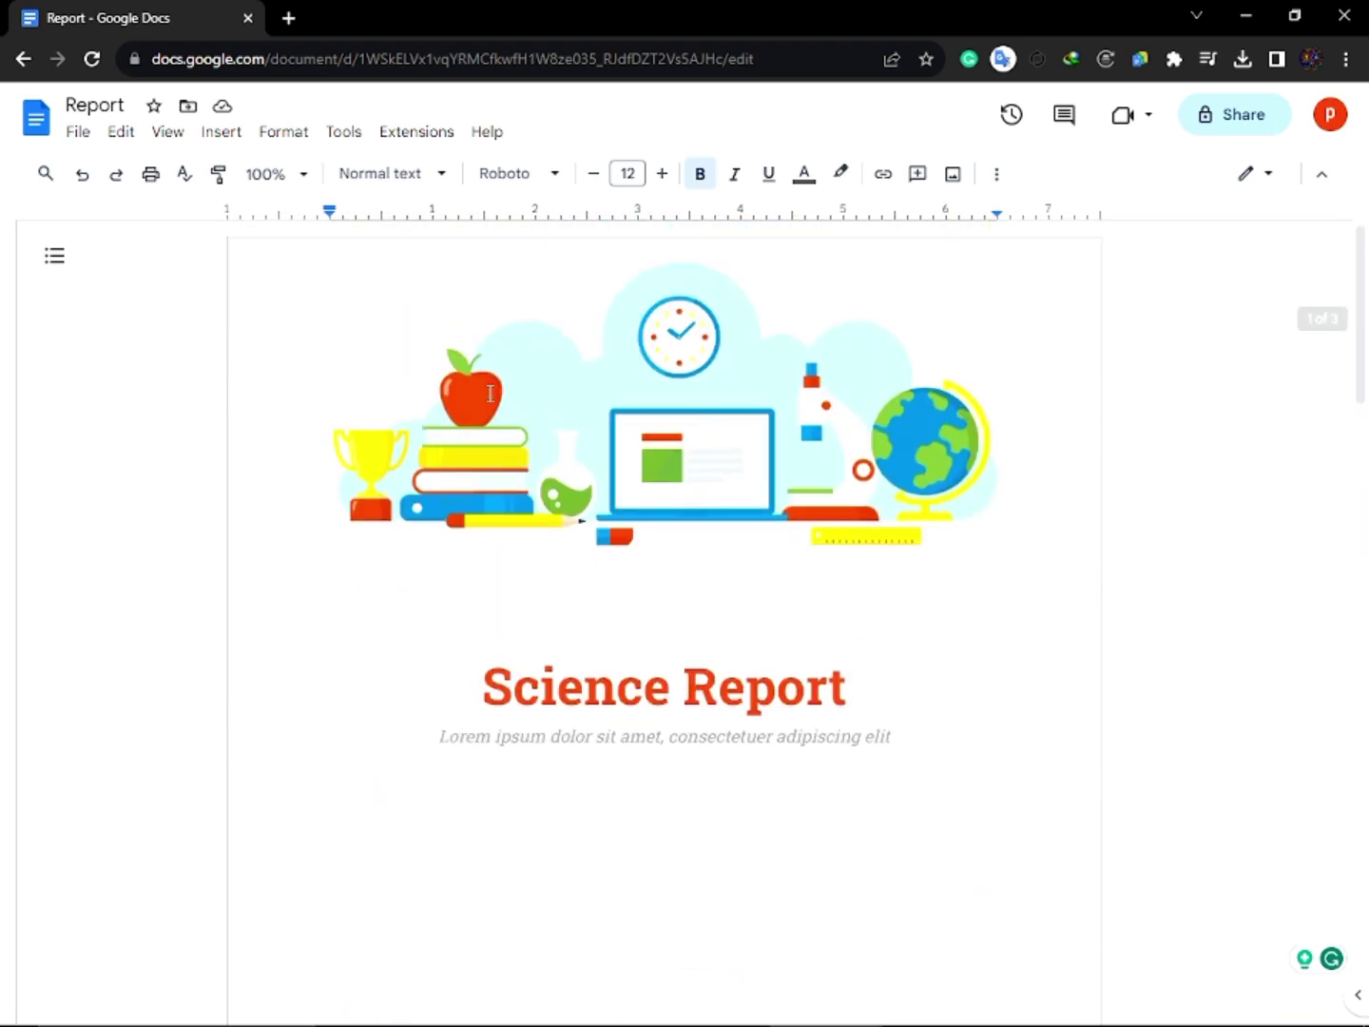
{"action": "key", "text": "ctrl+Home"}
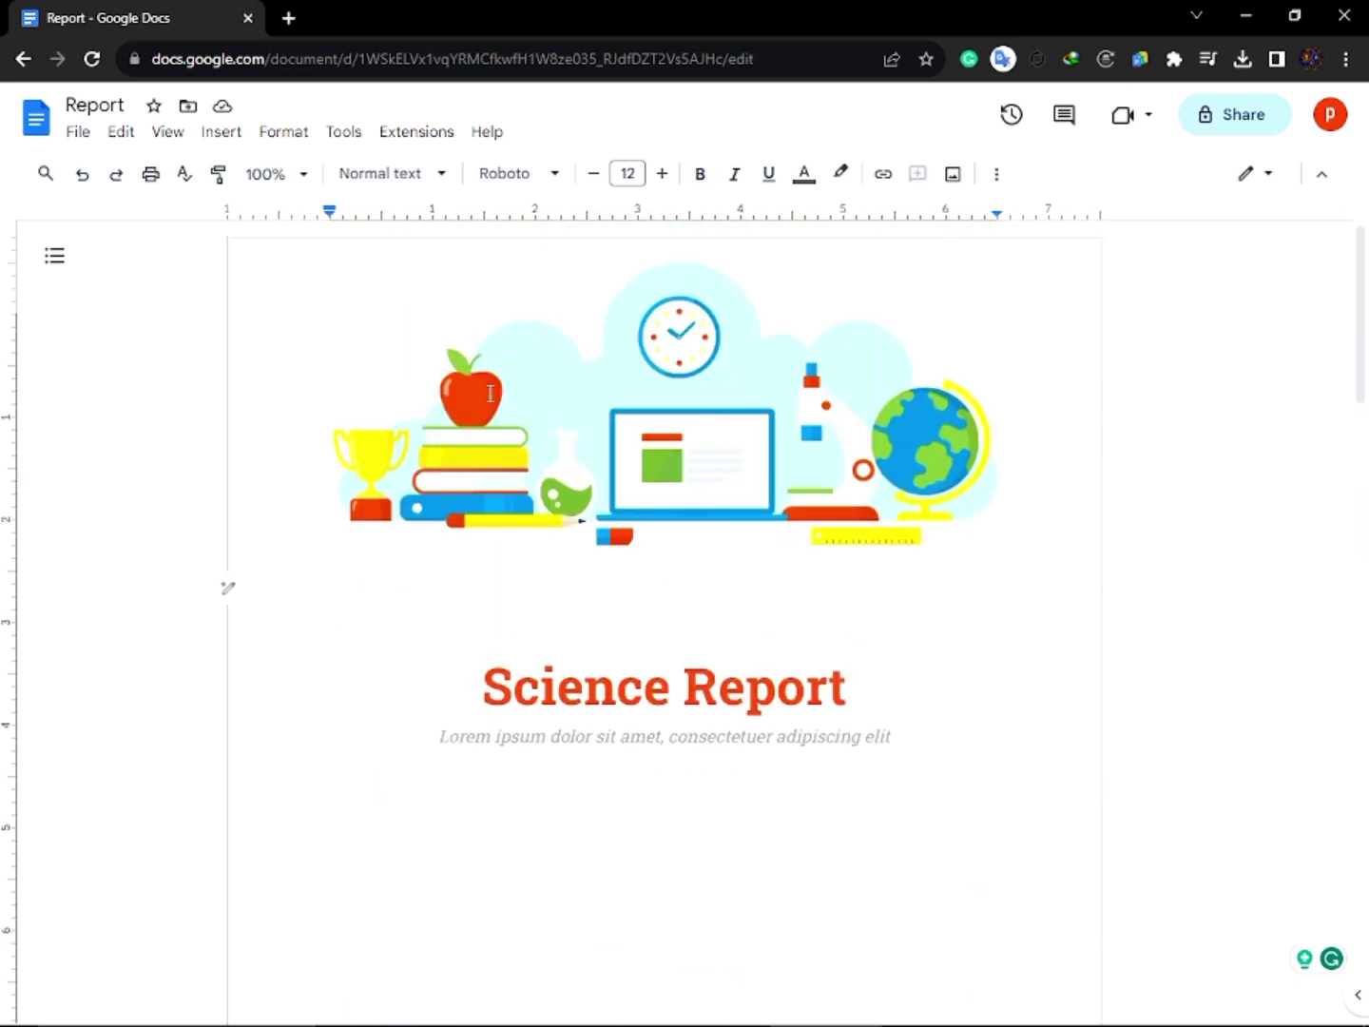
{"action": "right_click", "coordinate": [691, 424]}
{"action": "key", "text": "Escape"}
{"action": "double_click", "coordinate": [880, 552]}
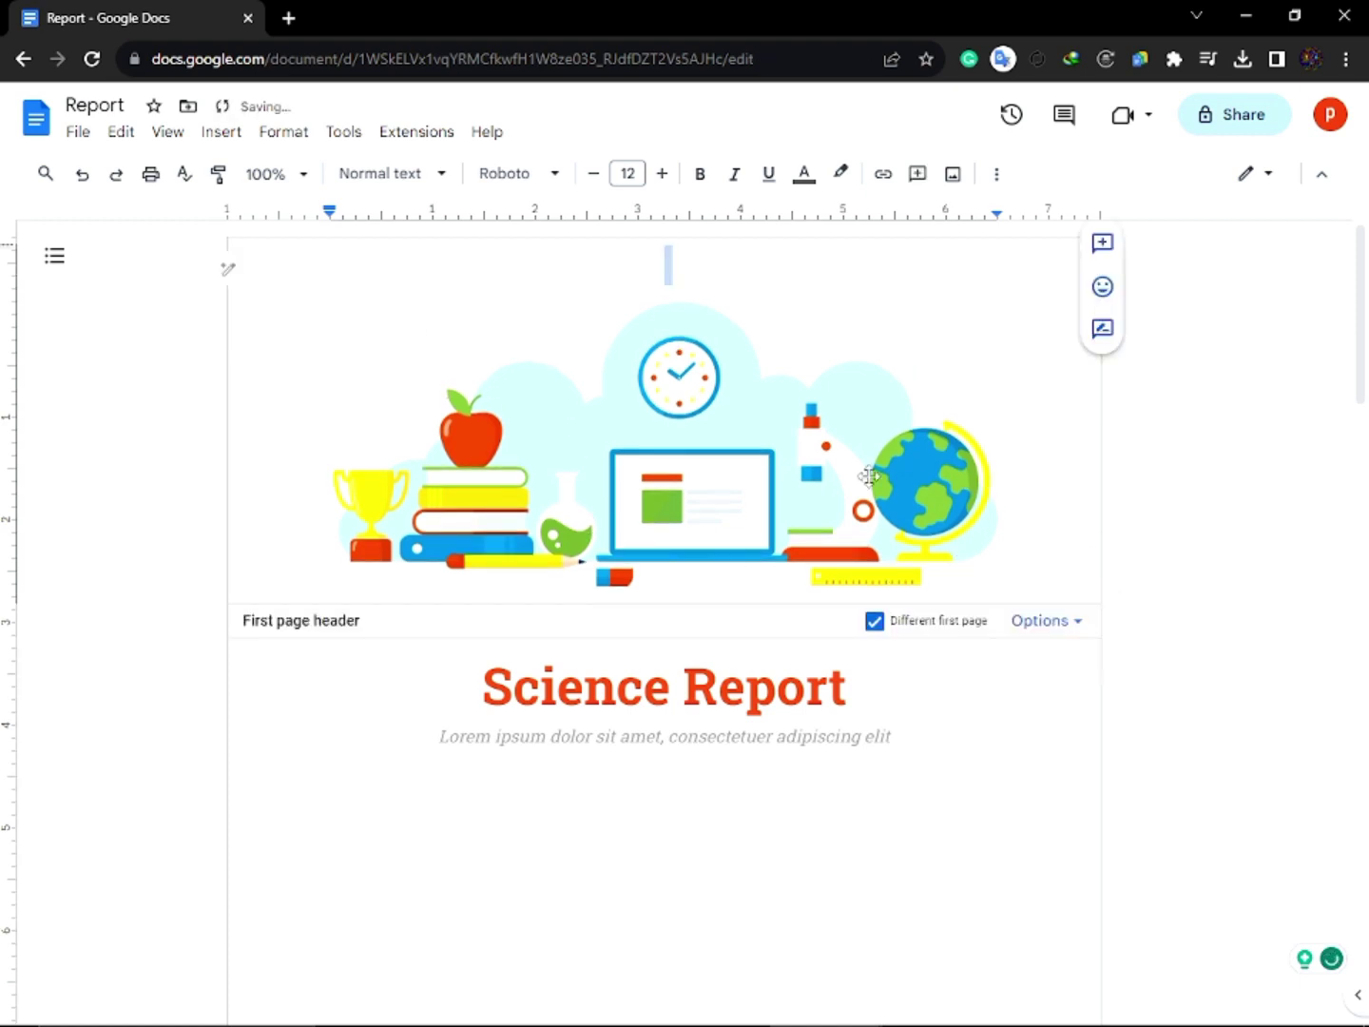
{"action": "right_click", "coordinate": [726, 451]}
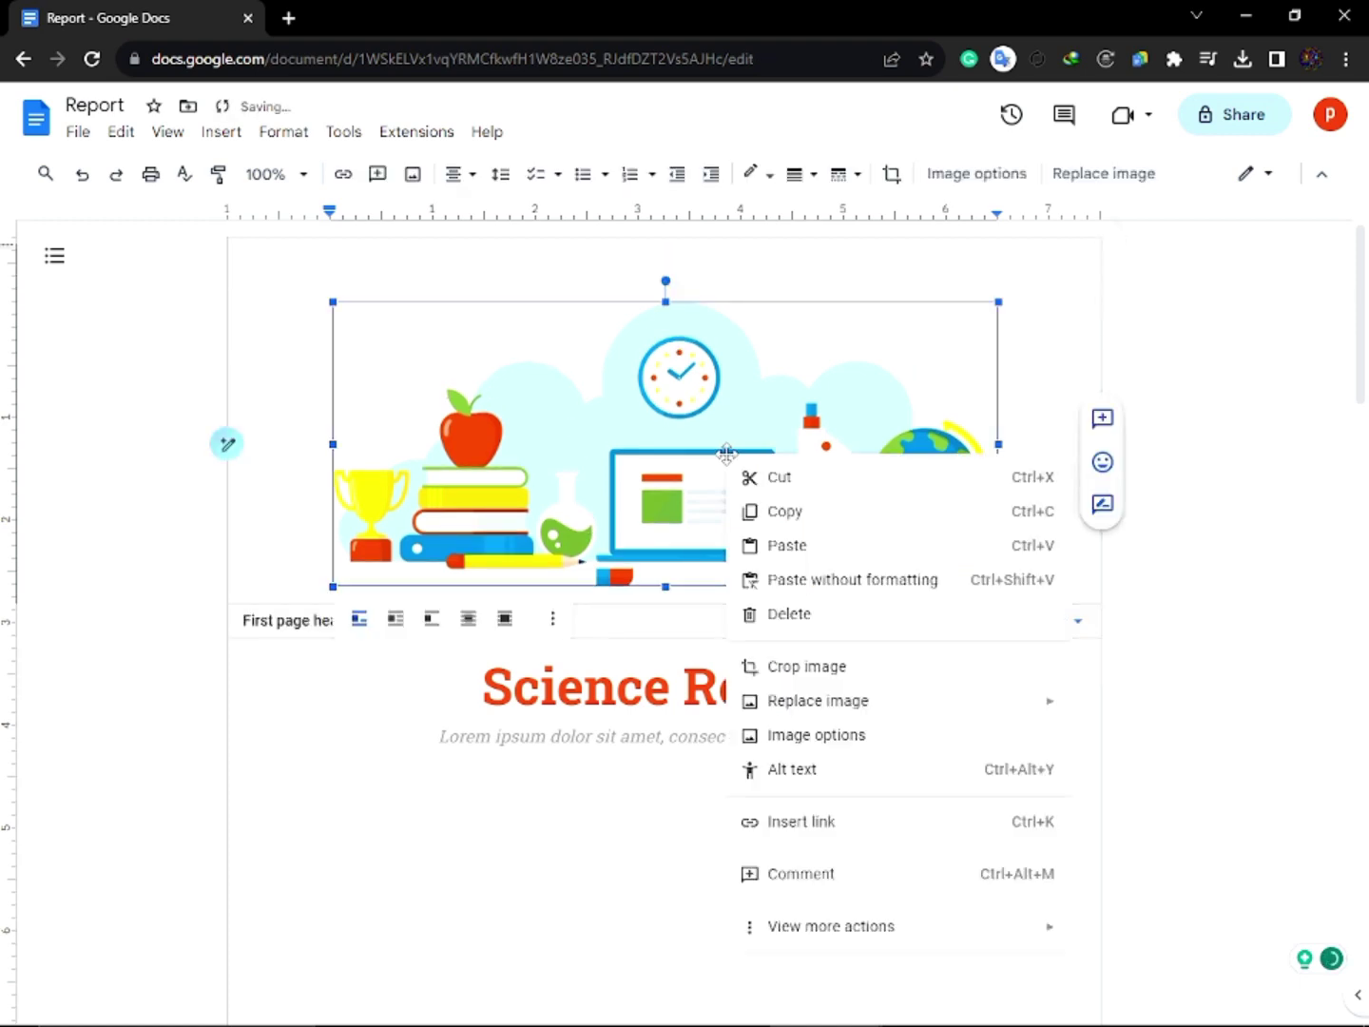
{"action": "left_click", "coordinate": [776, 509]}
Copy the 'Science Report' title
{"action": "scroll", "coordinate": [681, 500], "scroll_direction": "down", "scroll_amount": 3}
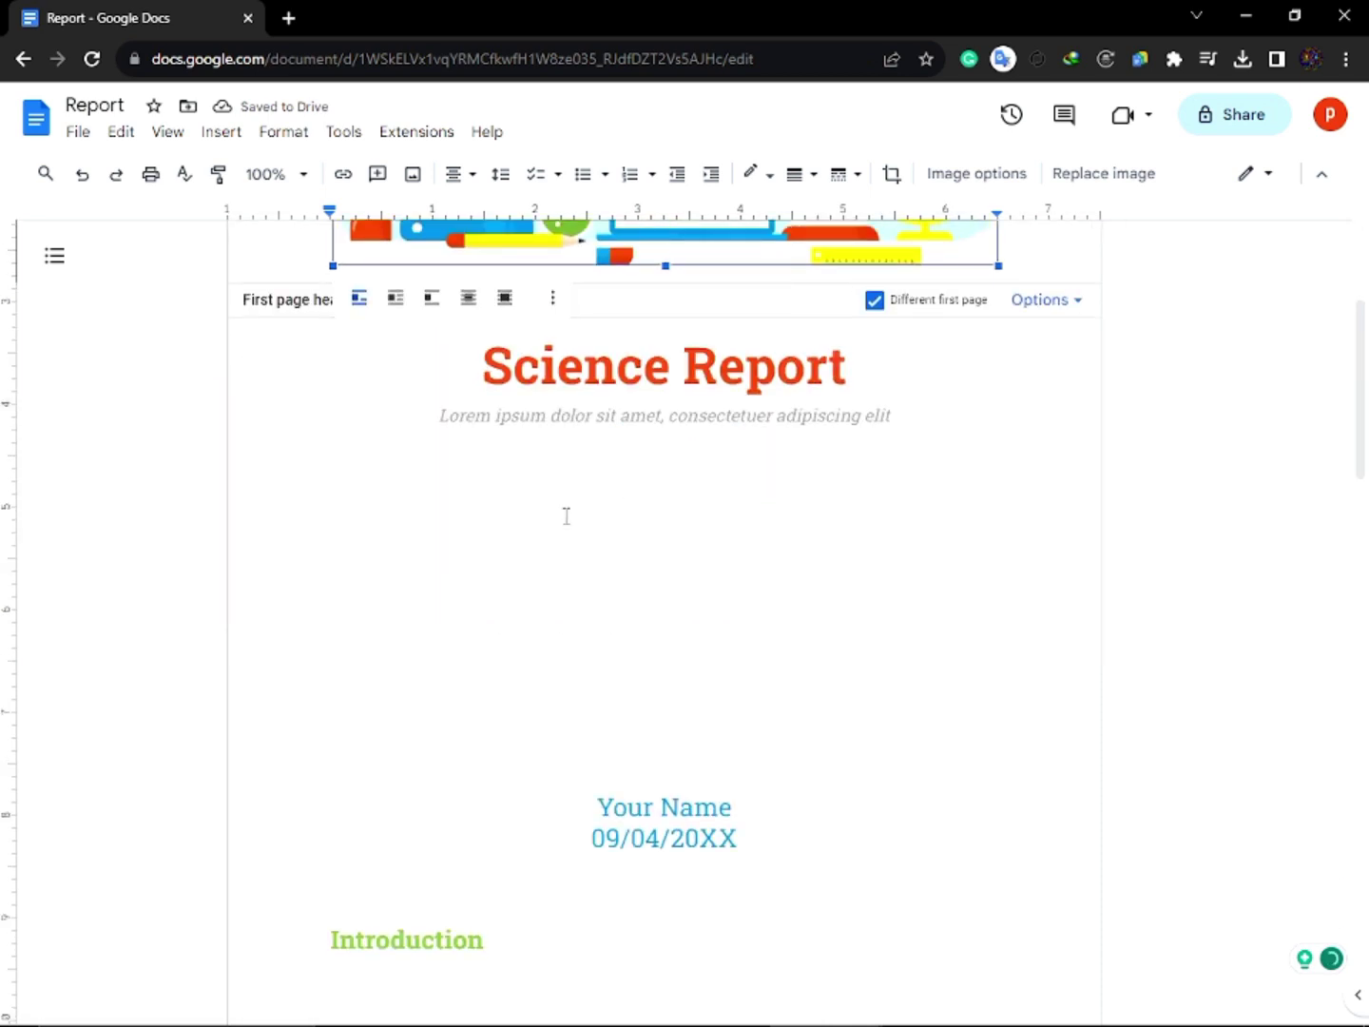
{"action": "left_click", "coordinate": [663, 529]}
{"action": "left_click_drag", "start_coordinate": [482, 373], "coordinate": [852, 373]}
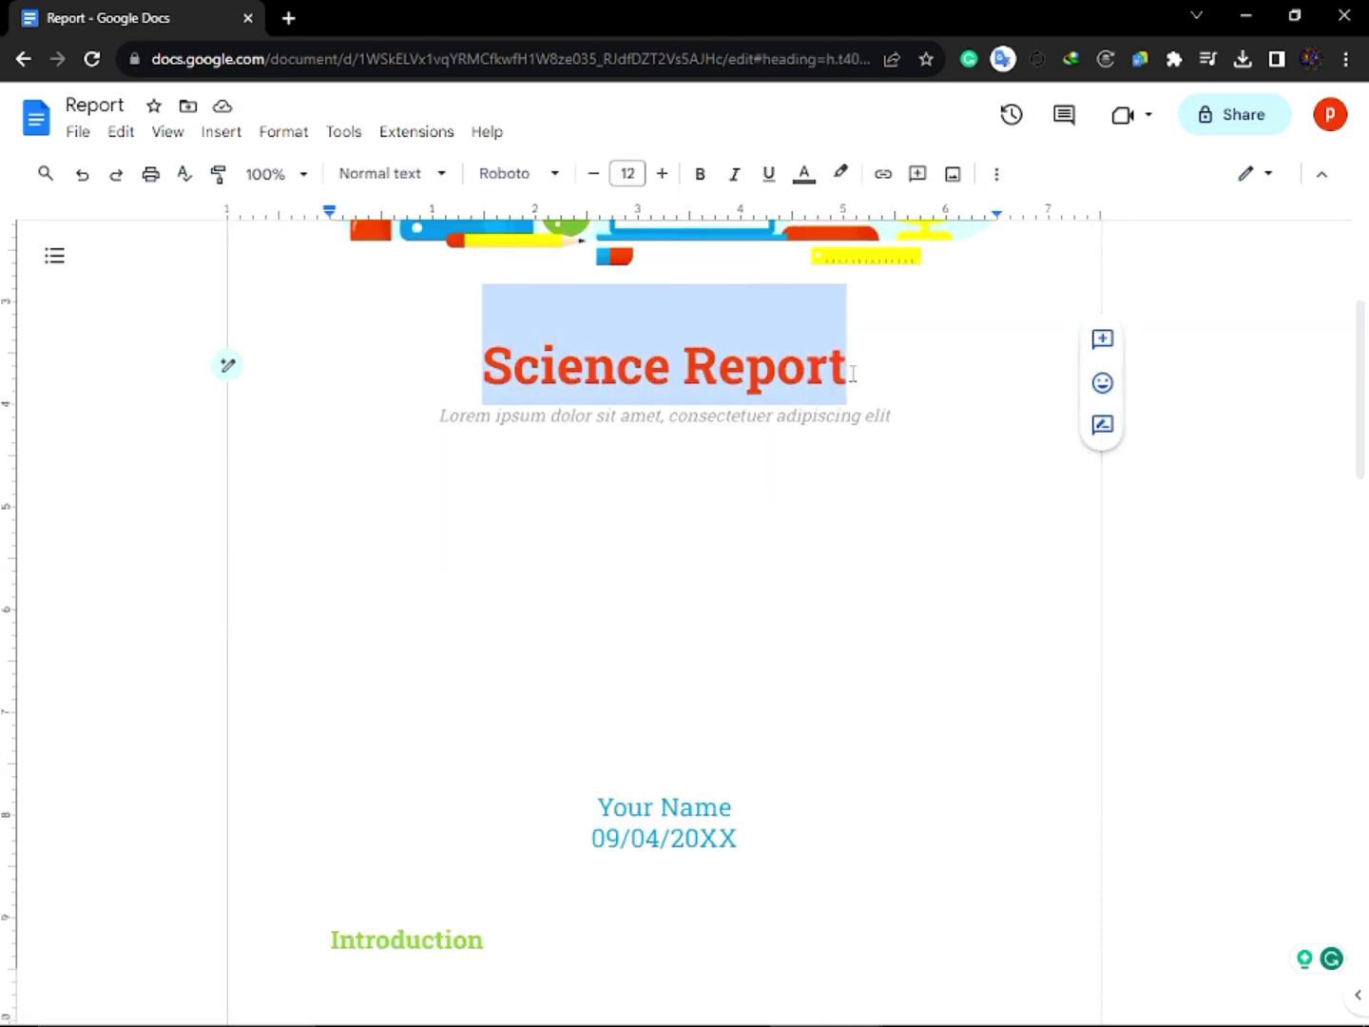
{"action": "right_click", "coordinate": [804, 376]}
{"action": "left_click", "coordinate": [860, 410]}
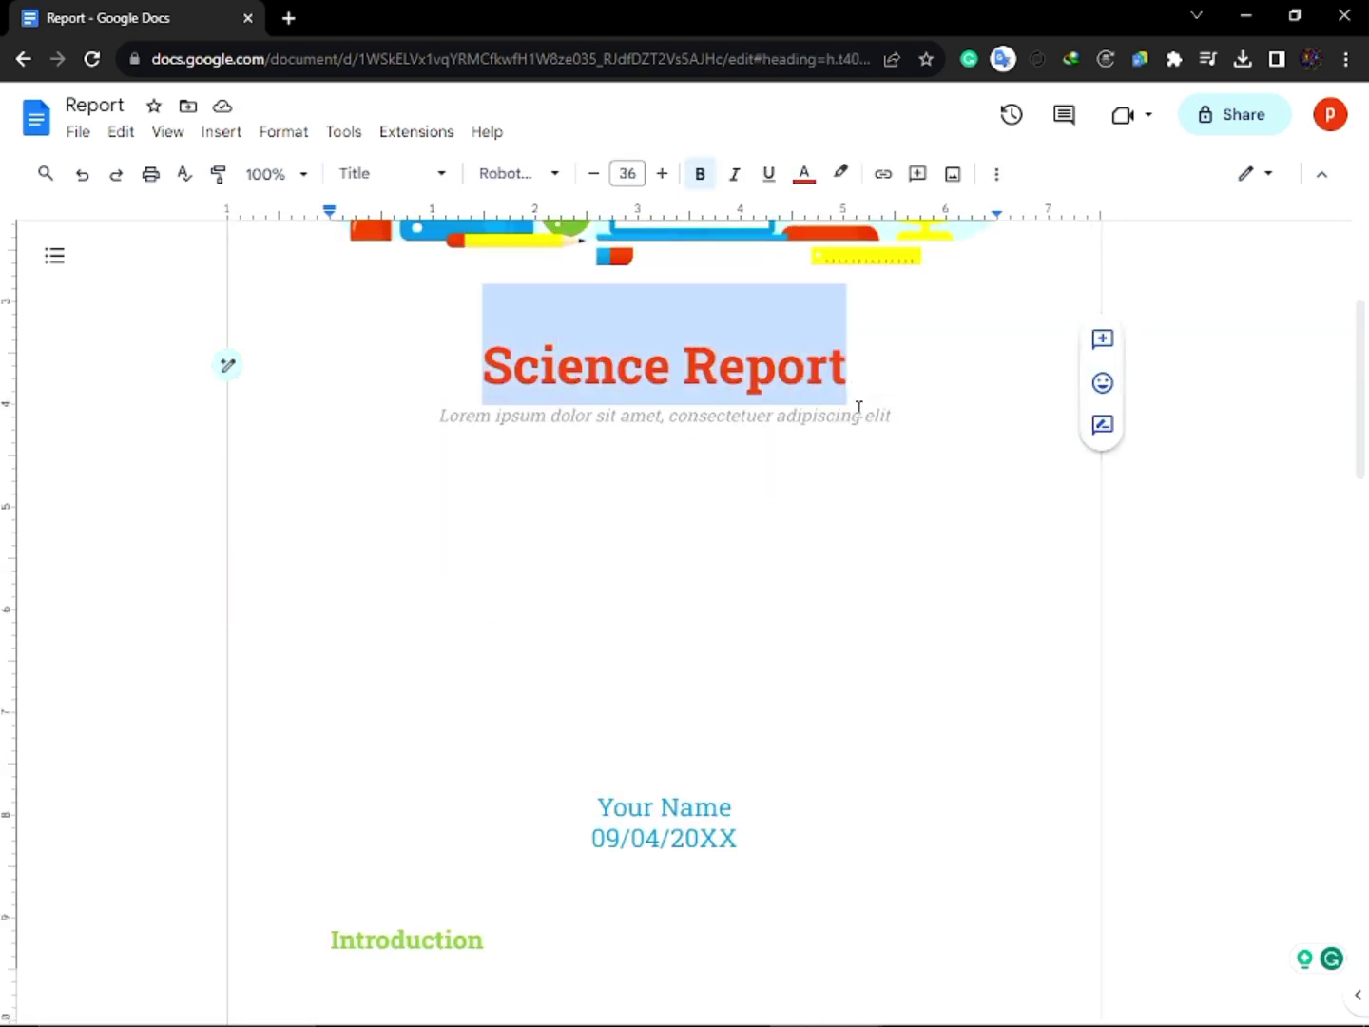
Copy the 'Your Name' line on the title page
{"action": "scroll", "coordinate": [372, 422], "scroll_direction": "down", "scroll_amount": 3}
{"action": "scroll", "coordinate": [638, 492], "scroll_direction": "up", "scroll_amount": 5}
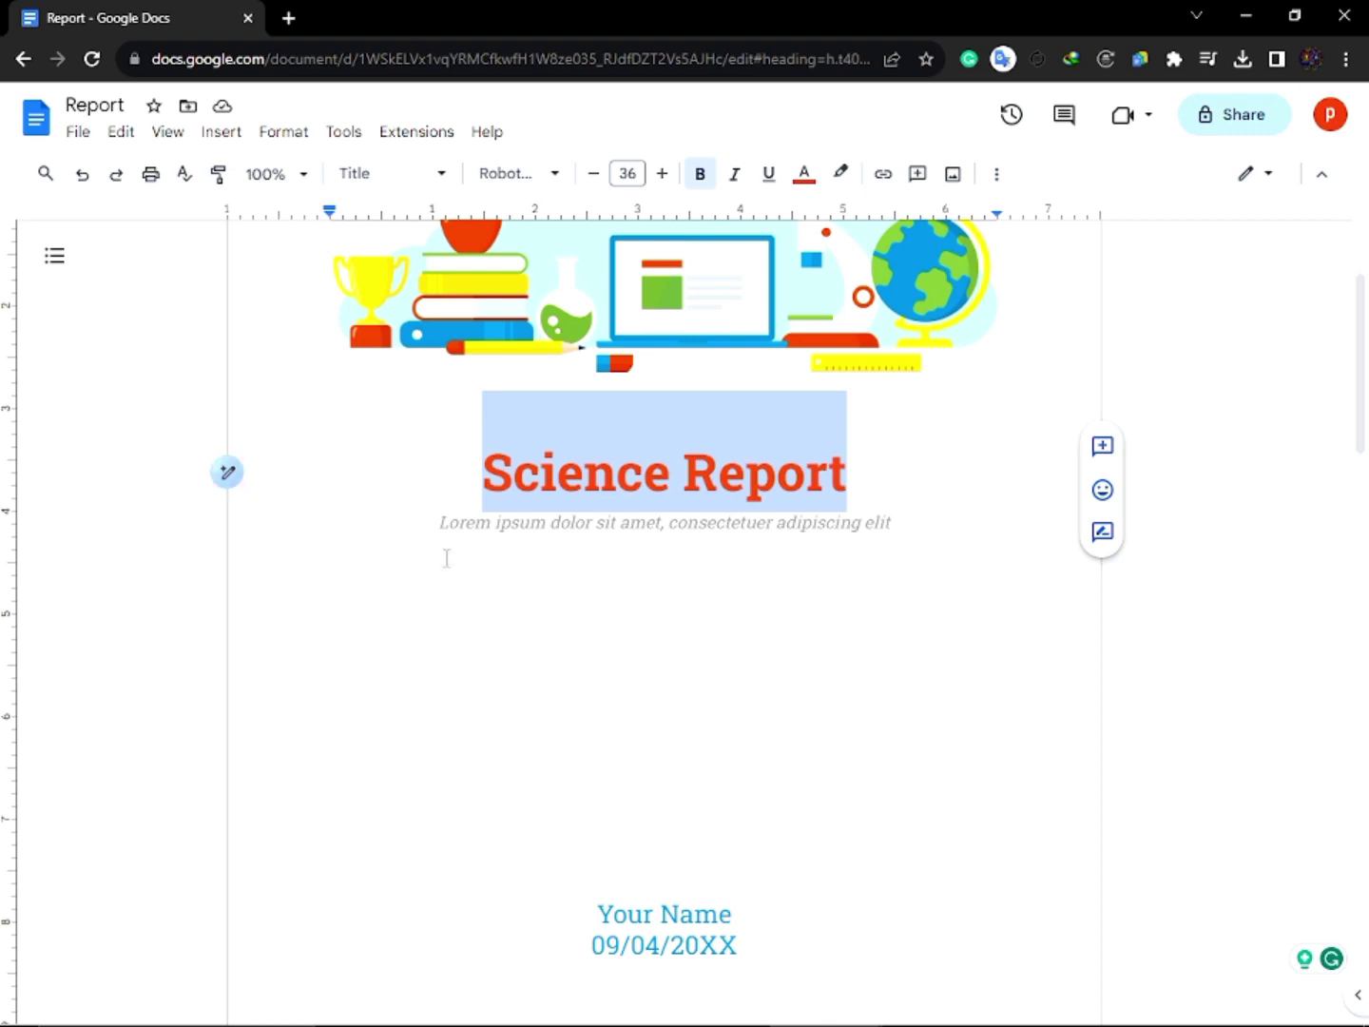
{"action": "scroll", "coordinate": [644, 894], "scroll_direction": "down", "scroll_amount": 1}
{"action": "scroll", "coordinate": [614, 508], "scroll_direction": "down", "scroll_amount": 2}
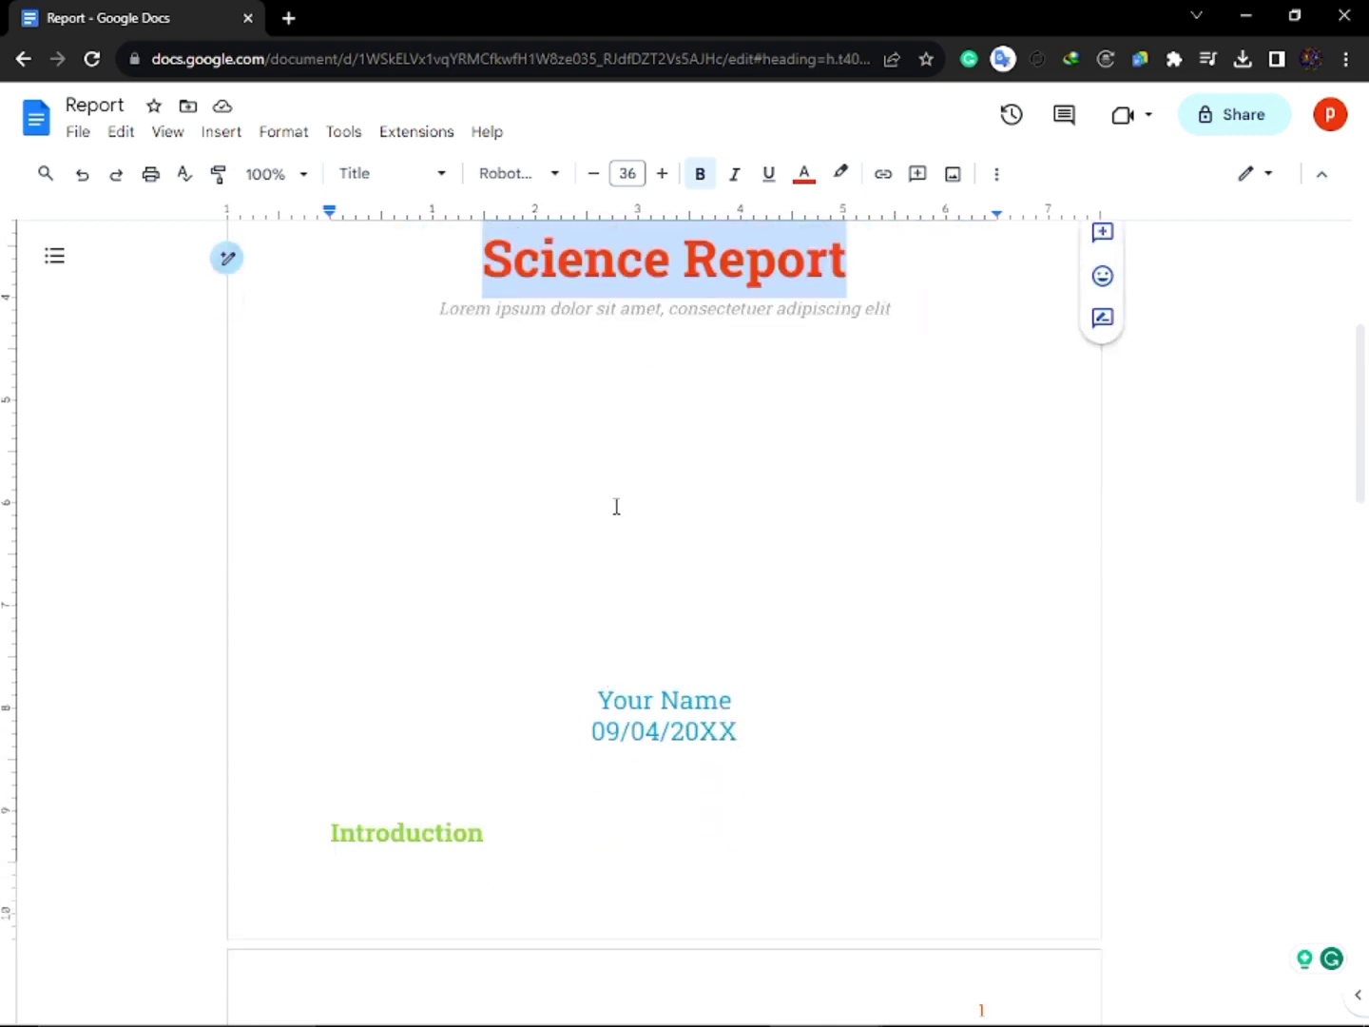
{"action": "scroll", "coordinate": [616, 507], "scroll_direction": "down", "scroll_amount": 3}
{"action": "left_click", "coordinate": [629, 447]}
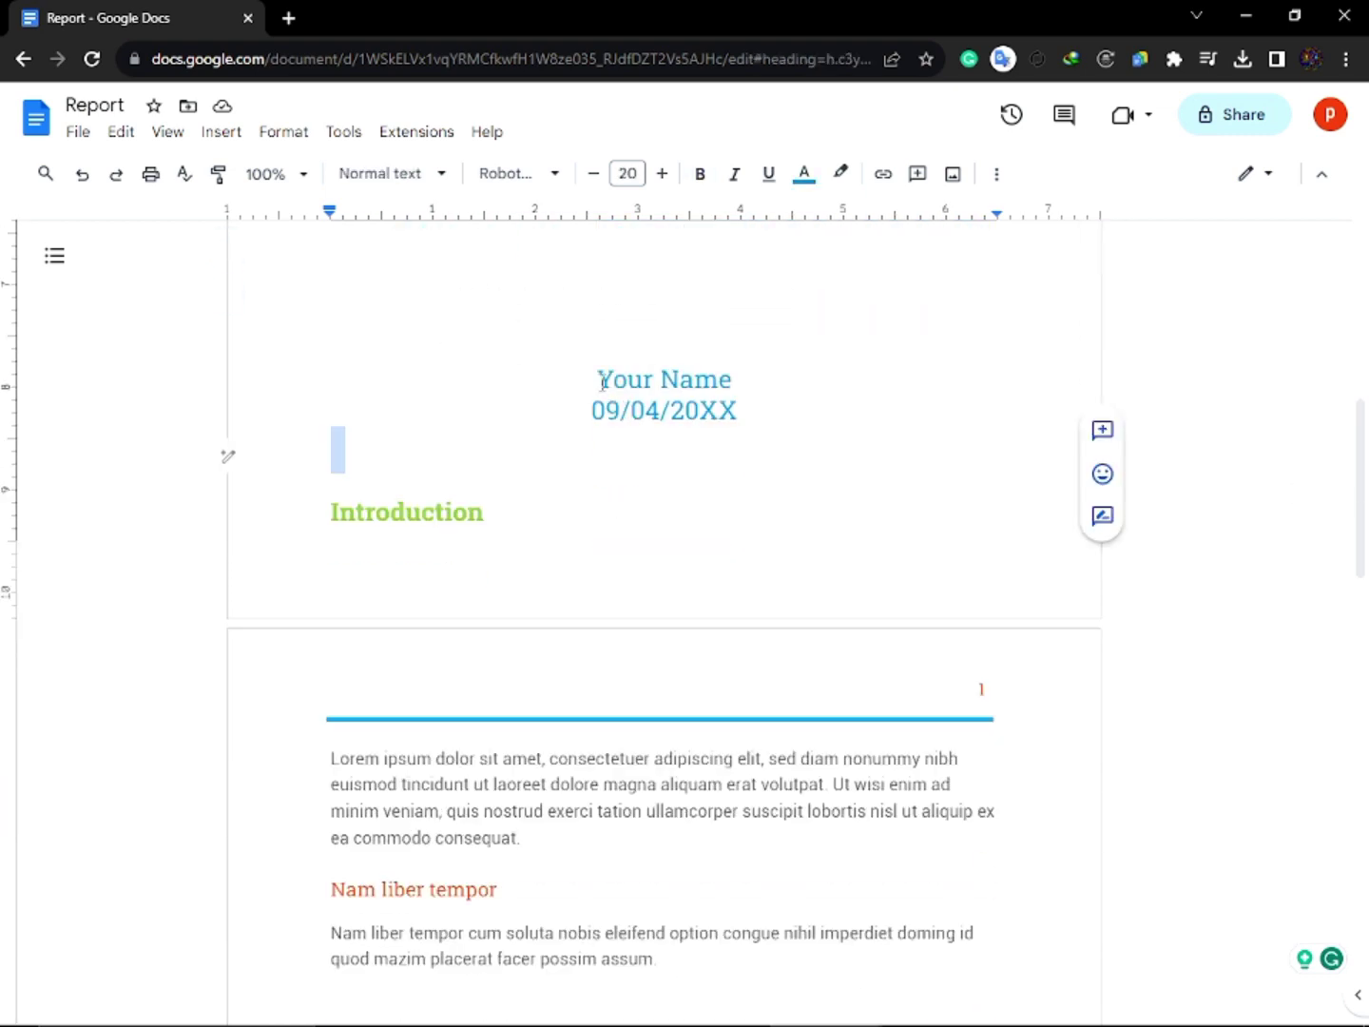
{"action": "left_click_drag", "start_coordinate": [598, 380], "coordinate": [741, 365]}
{"action": "right_click", "coordinate": [694, 372]}
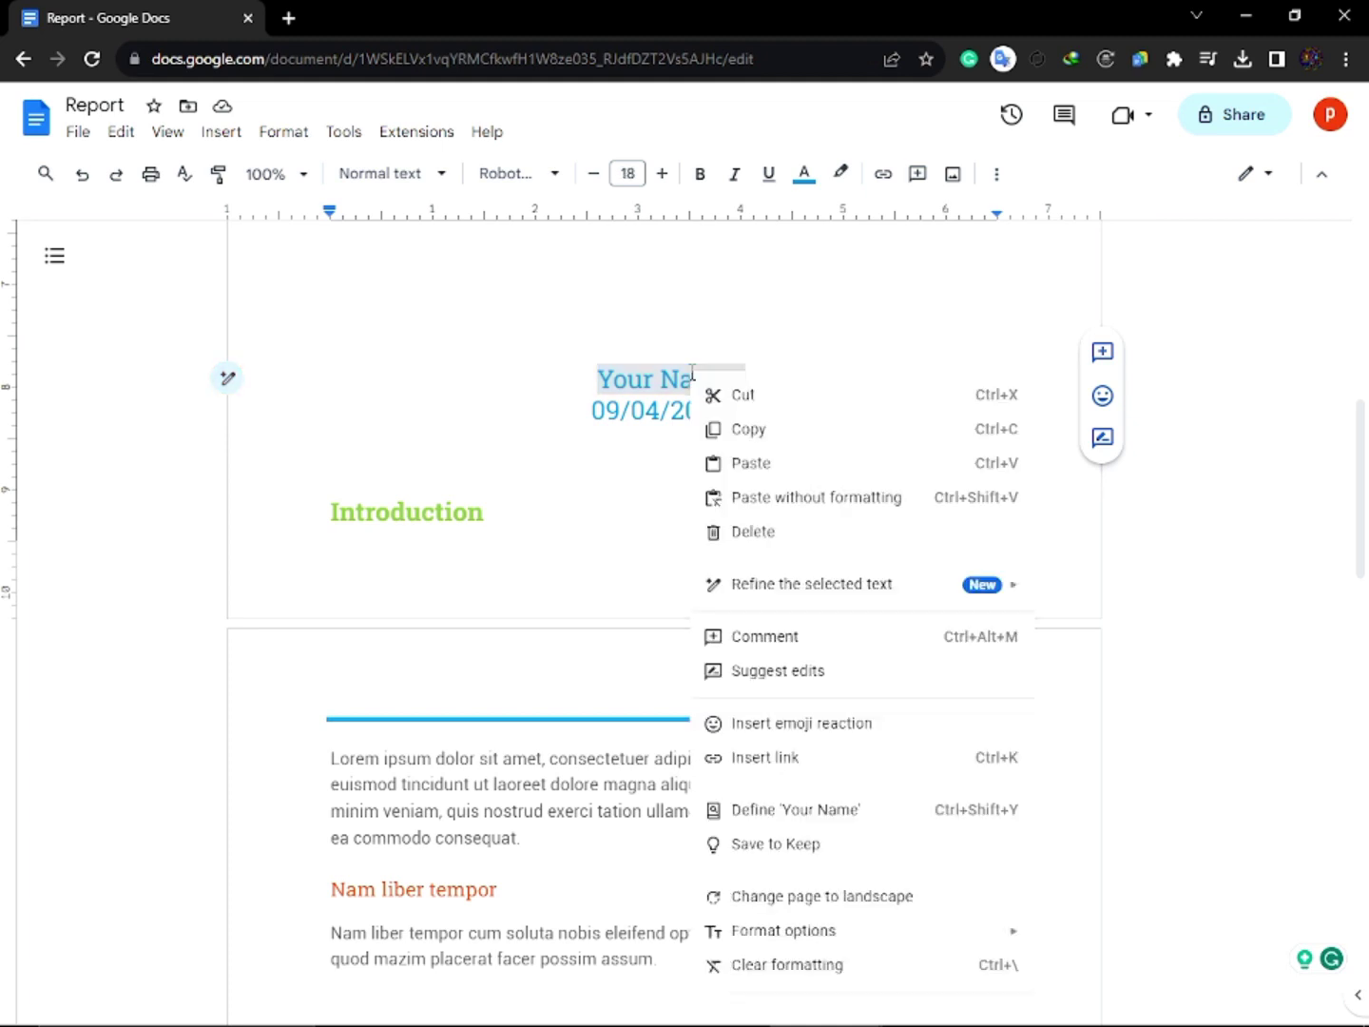
{"action": "left_click", "coordinate": [790, 428]}
Copy the 'Introduction' heading
{"action": "scroll", "coordinate": [792, 424], "scroll_direction": "down", "scroll_amount": 2}
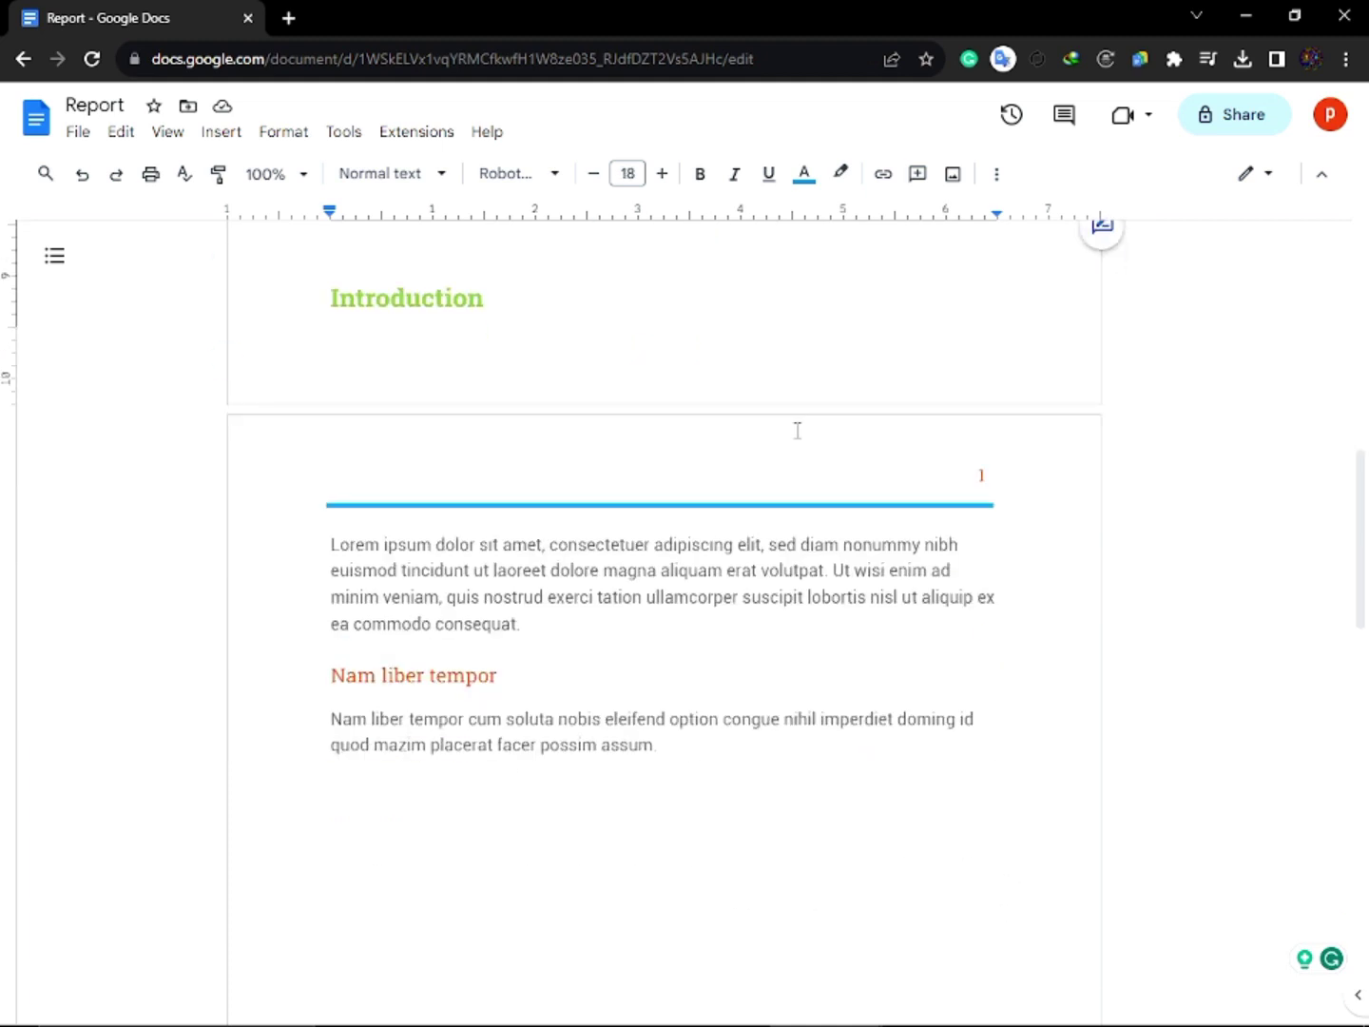
{"action": "left_click_drag", "start_coordinate": [330, 310], "coordinate": [483, 298]}
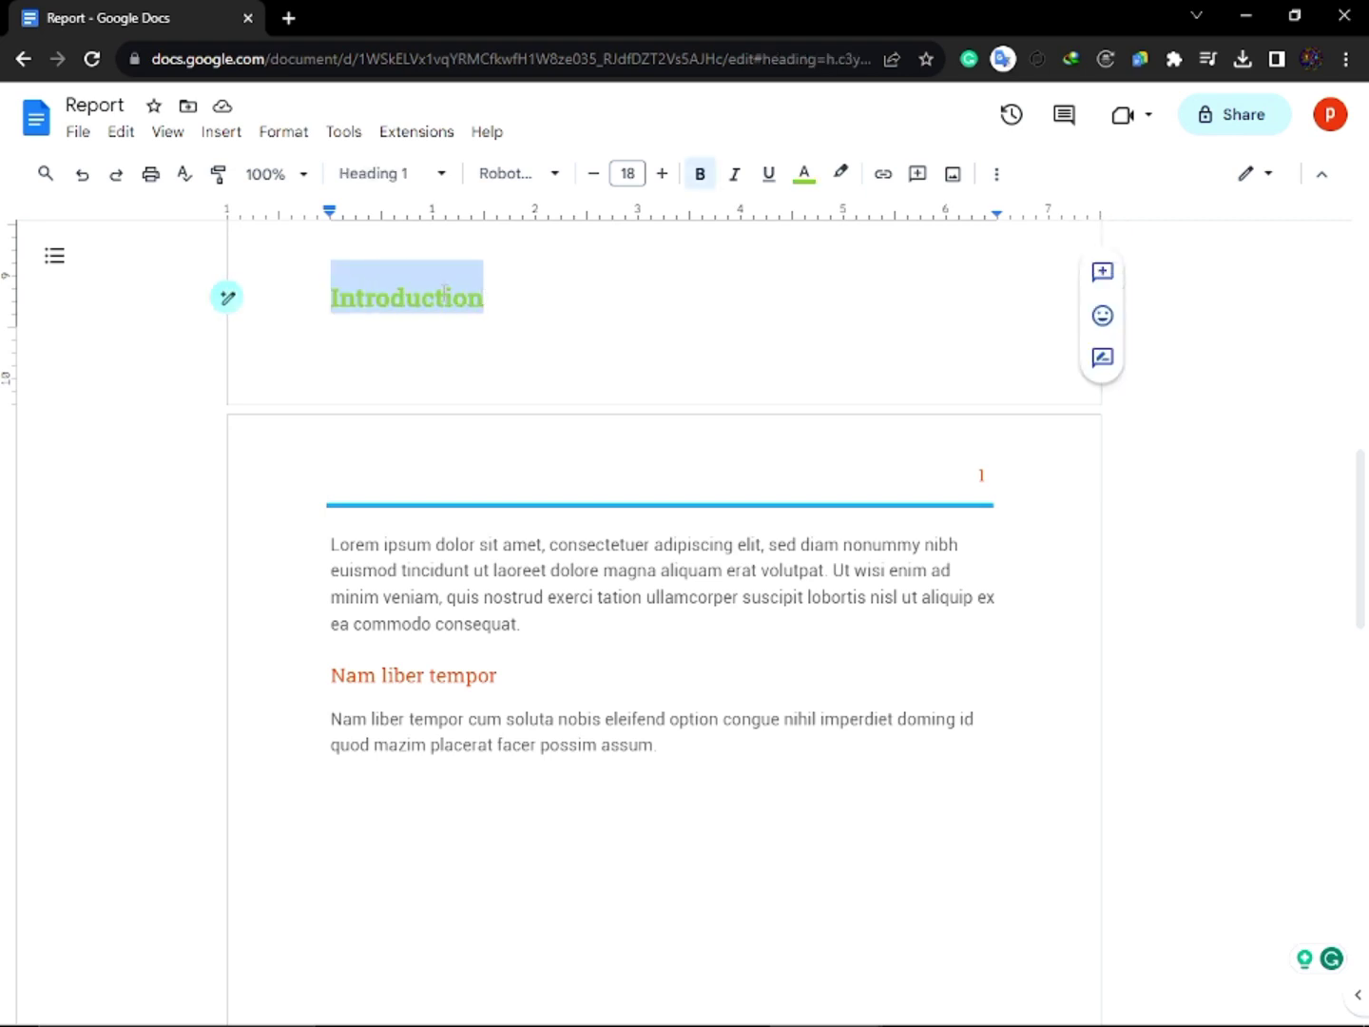
{"action": "right_click", "coordinate": [444, 299]}
{"action": "left_click", "coordinate": [515, 351]}
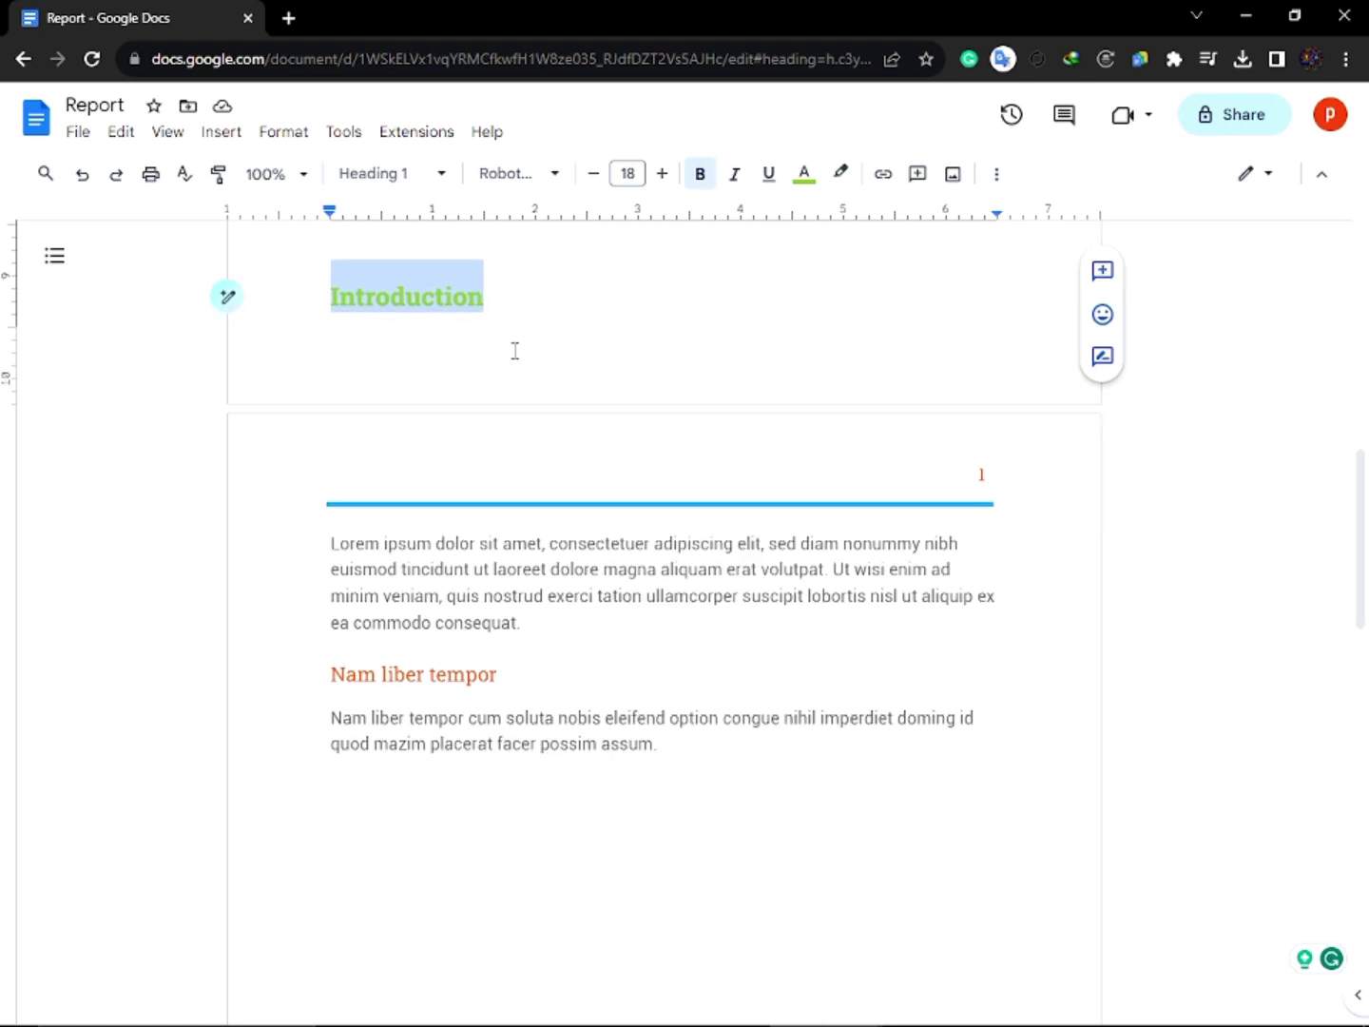
Copy the 'Nam liber tempor' heading and its paragraph
{"action": "scroll", "coordinate": [475, 371], "scroll_direction": "down", "scroll_amount": 2}
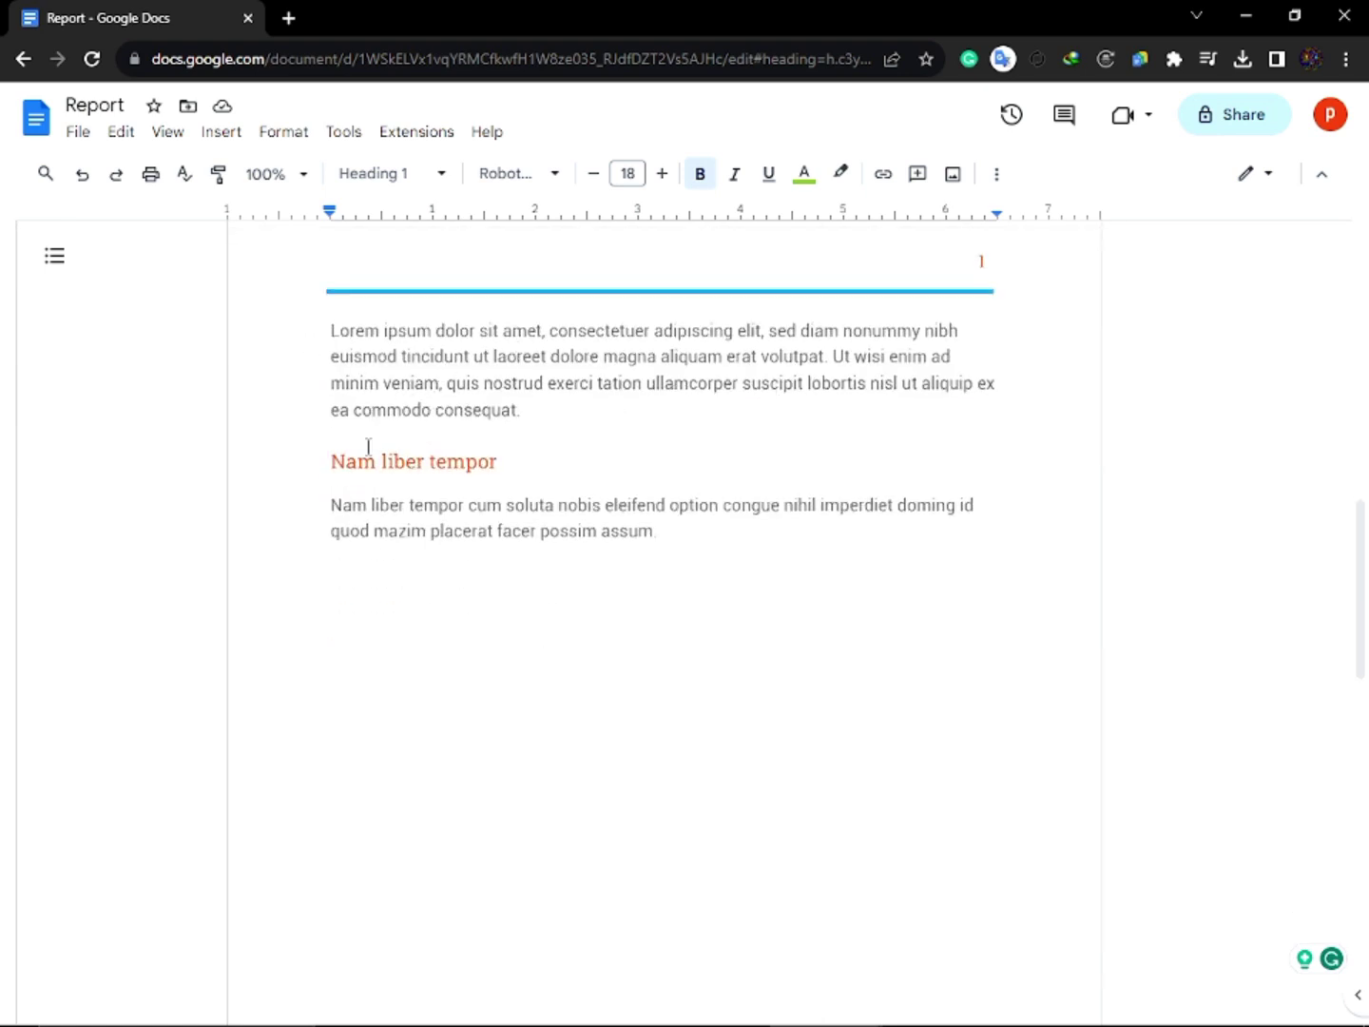
{"action": "left_click_drag", "start_coordinate": [333, 463], "coordinate": [656, 535]}
{"action": "right_click", "coordinate": [599, 528]}
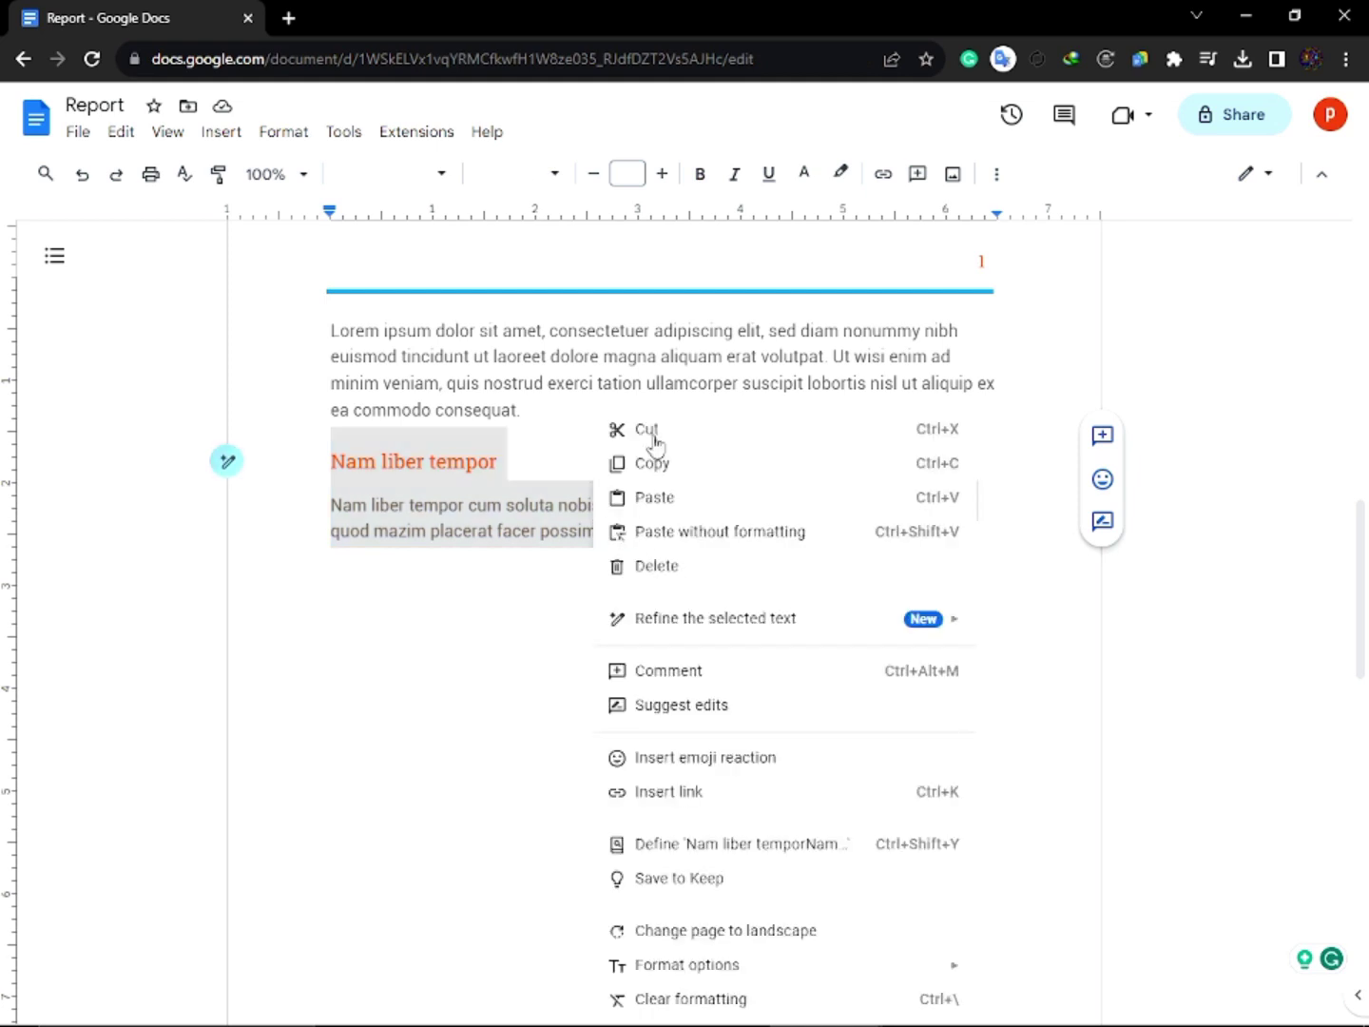
{"action": "left_click", "coordinate": [660, 466]}
{"action": "scroll", "coordinate": [663, 466], "scroll_direction": "down", "scroll_amount": 2}
{"action": "scroll", "coordinate": [662, 467], "scroll_direction": "down", "scroll_amount": 2}
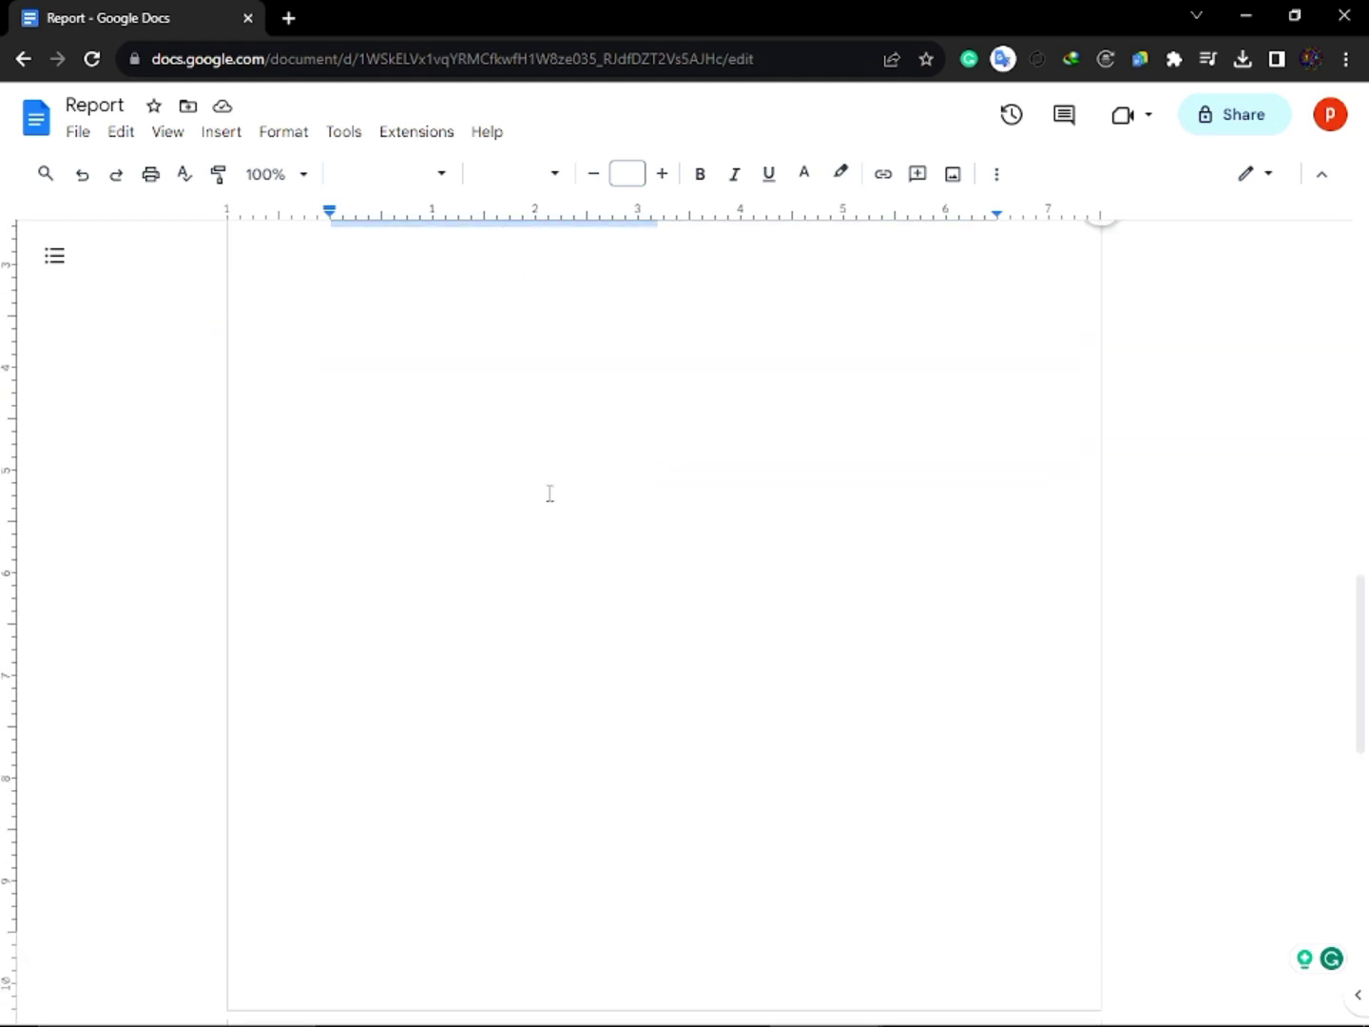
{"action": "scroll", "coordinate": [550, 492], "scroll_direction": "down", "scroll_amount": 6}
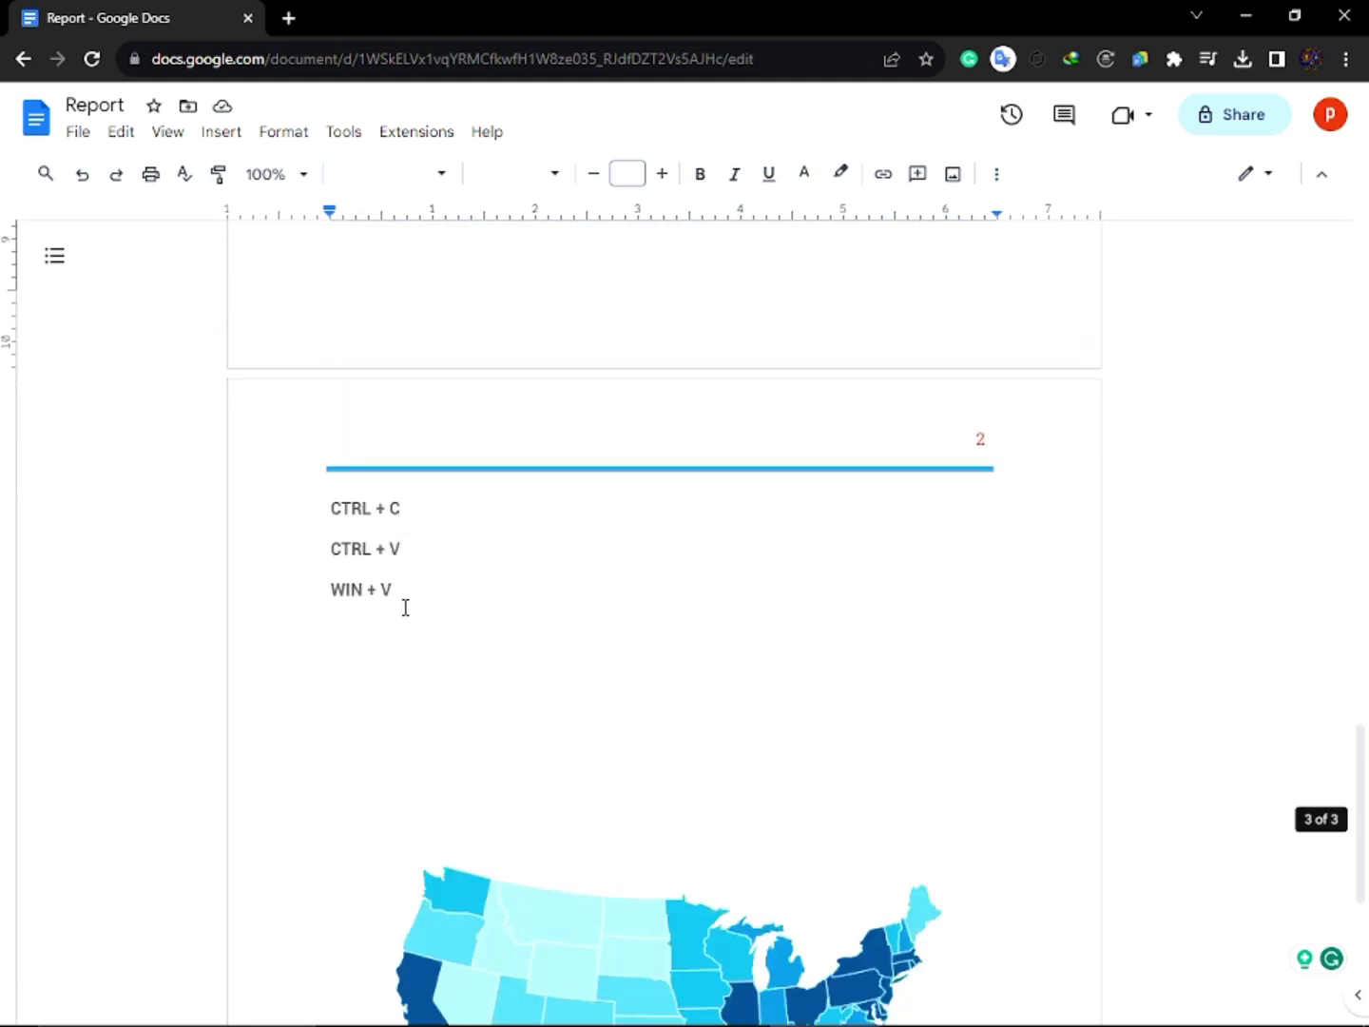
Start an empty line after WIN + V on page 2 and reopen the clipboard history
{"action": "left_click", "coordinate": [406, 595]}
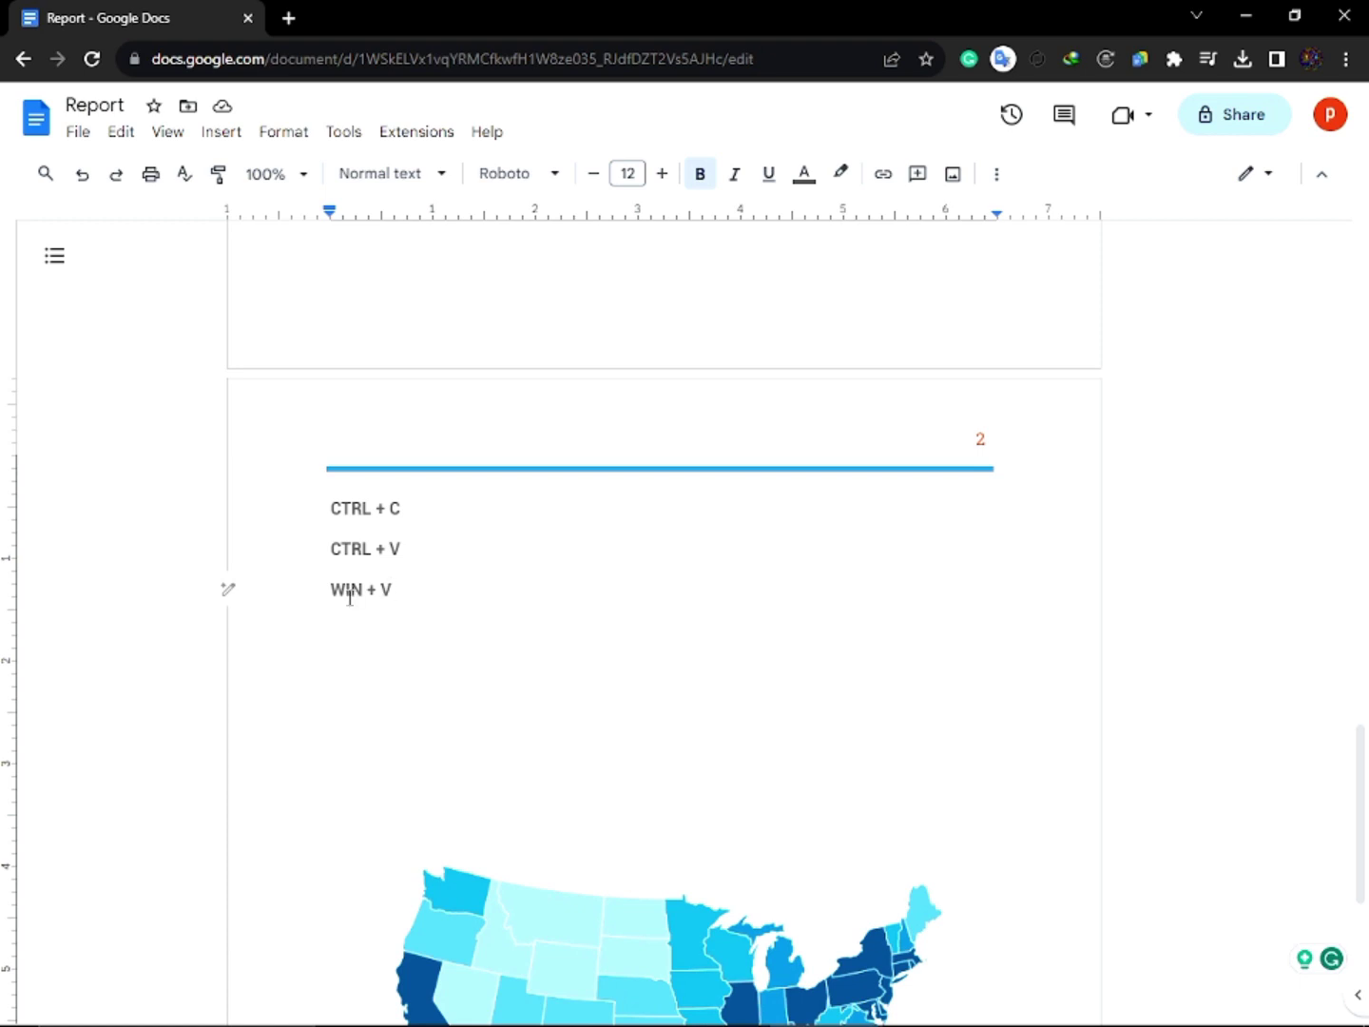
{"action": "key", "text": "Return"}
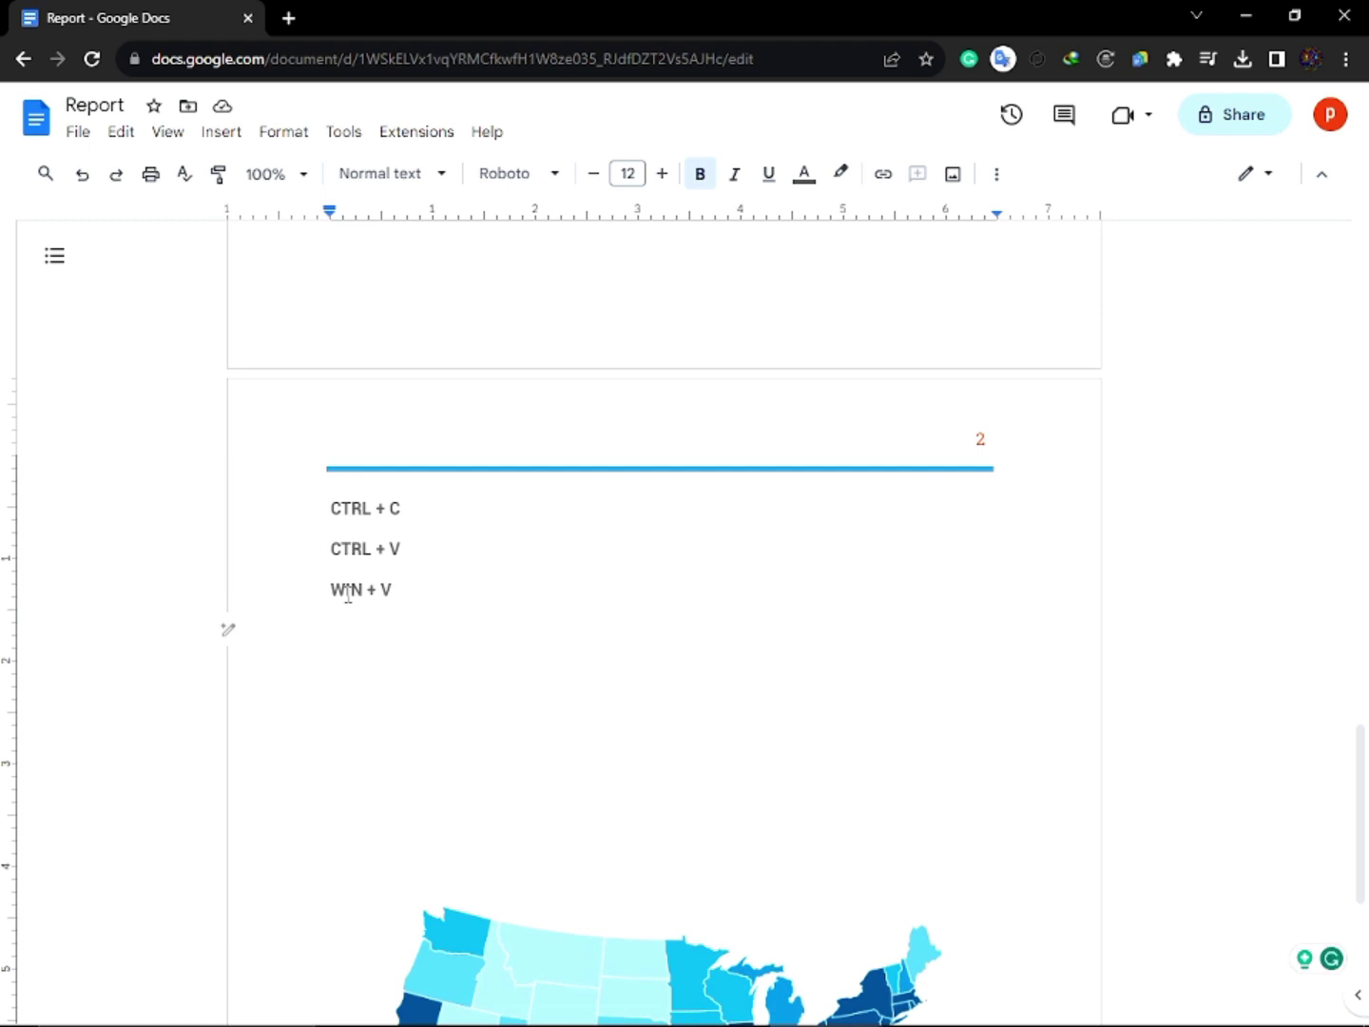
{"action": "key", "text": "super+v"}
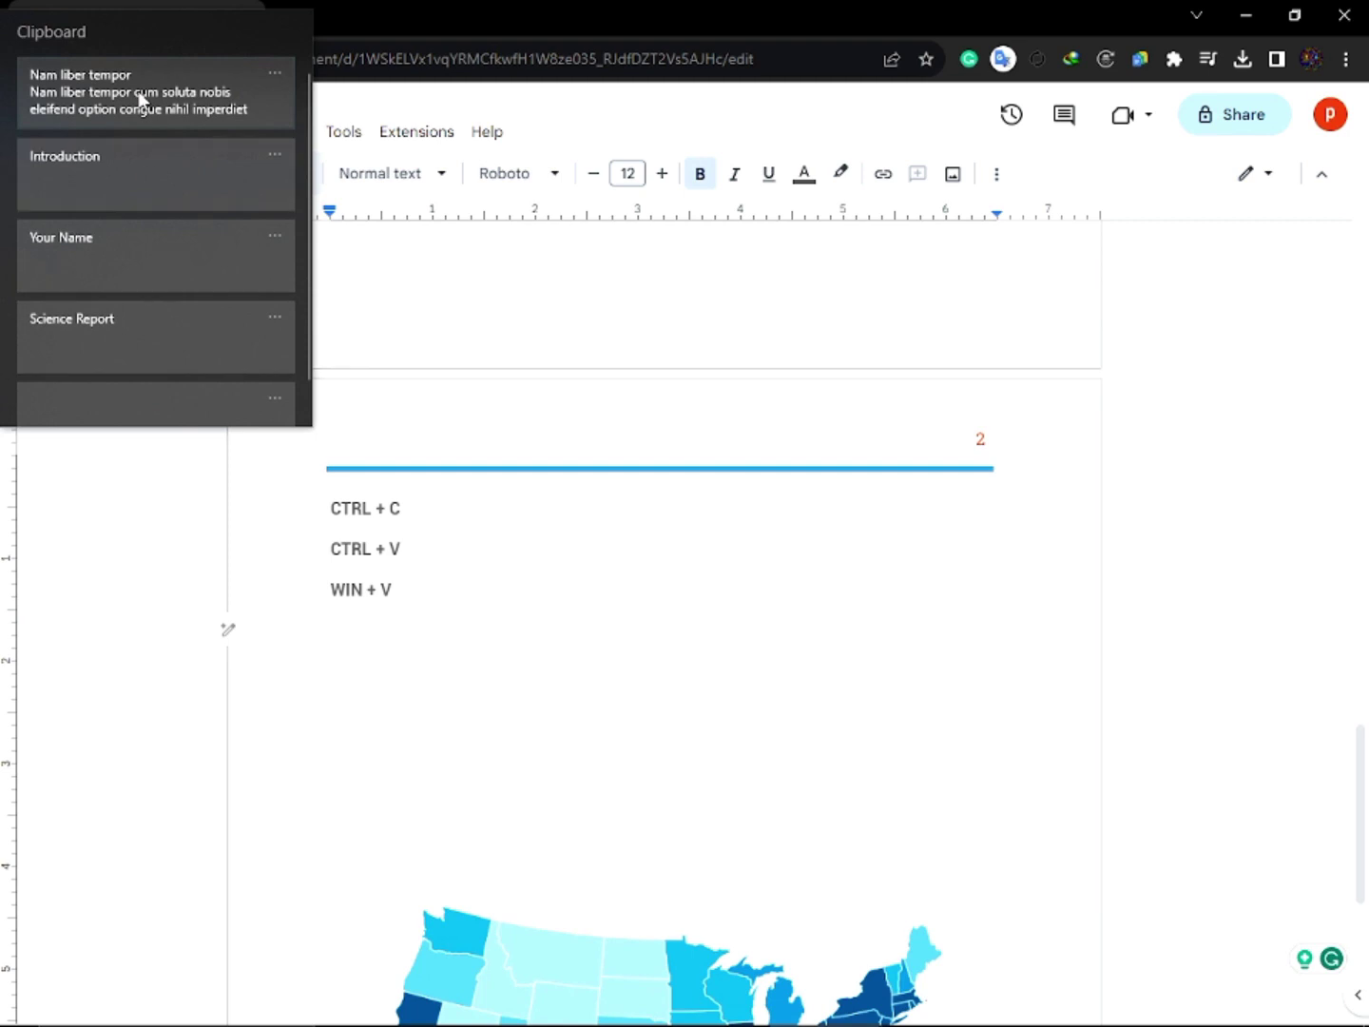
Paste the 'Science Report' title from clipboard history onto the new line below WIN + V
{"action": "scroll", "coordinate": [178, 276], "scroll_direction": "down", "scroll_amount": 1}
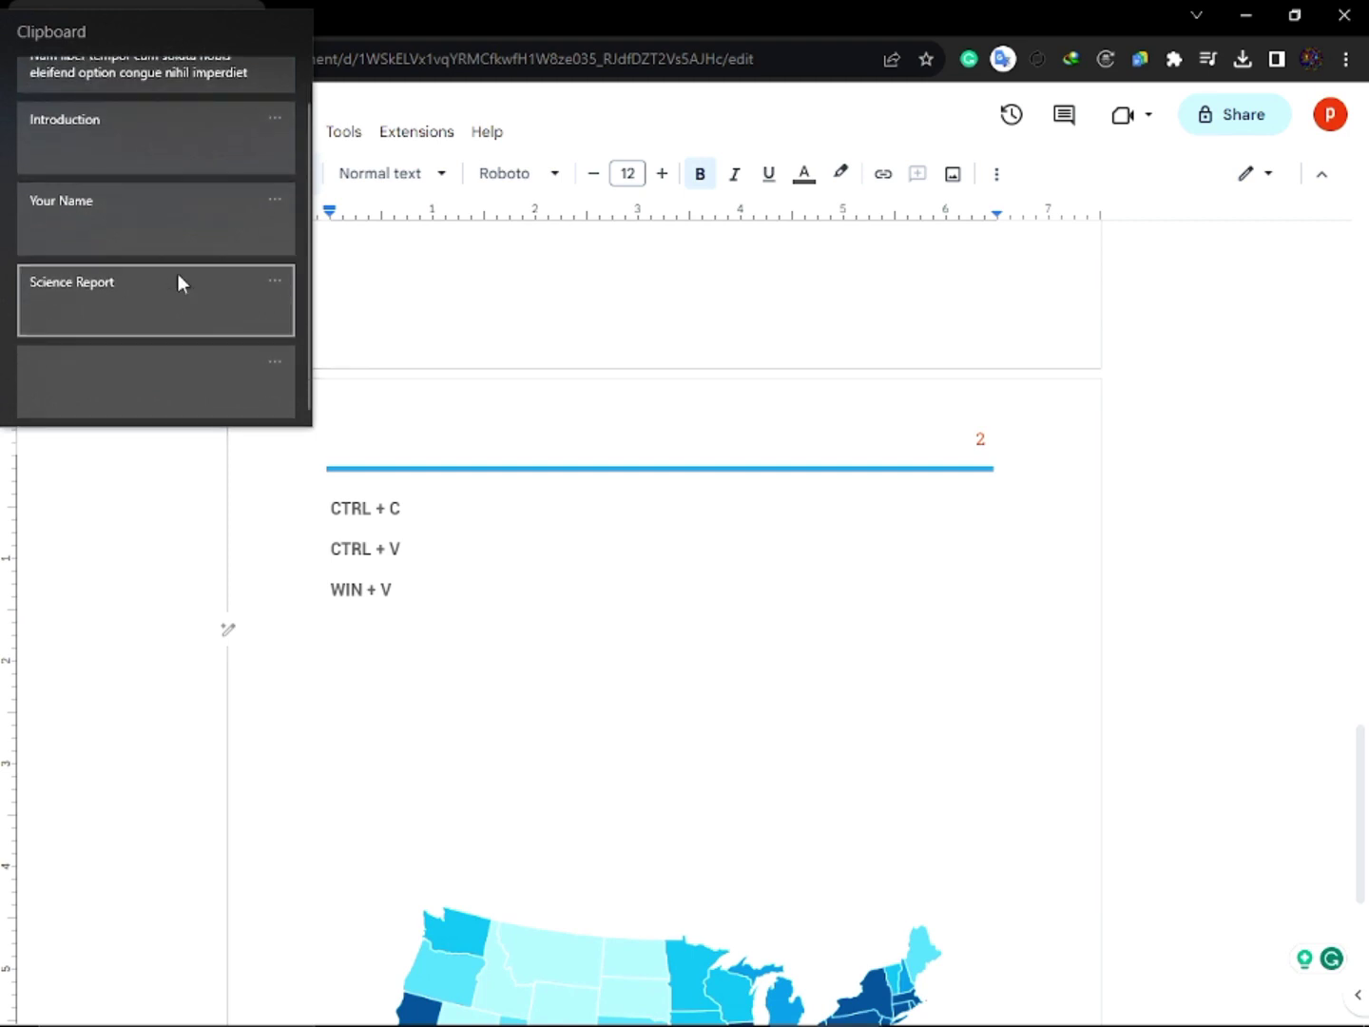
{"action": "scroll", "coordinate": [131, 138], "scroll_direction": "up", "scroll_amount": 1}
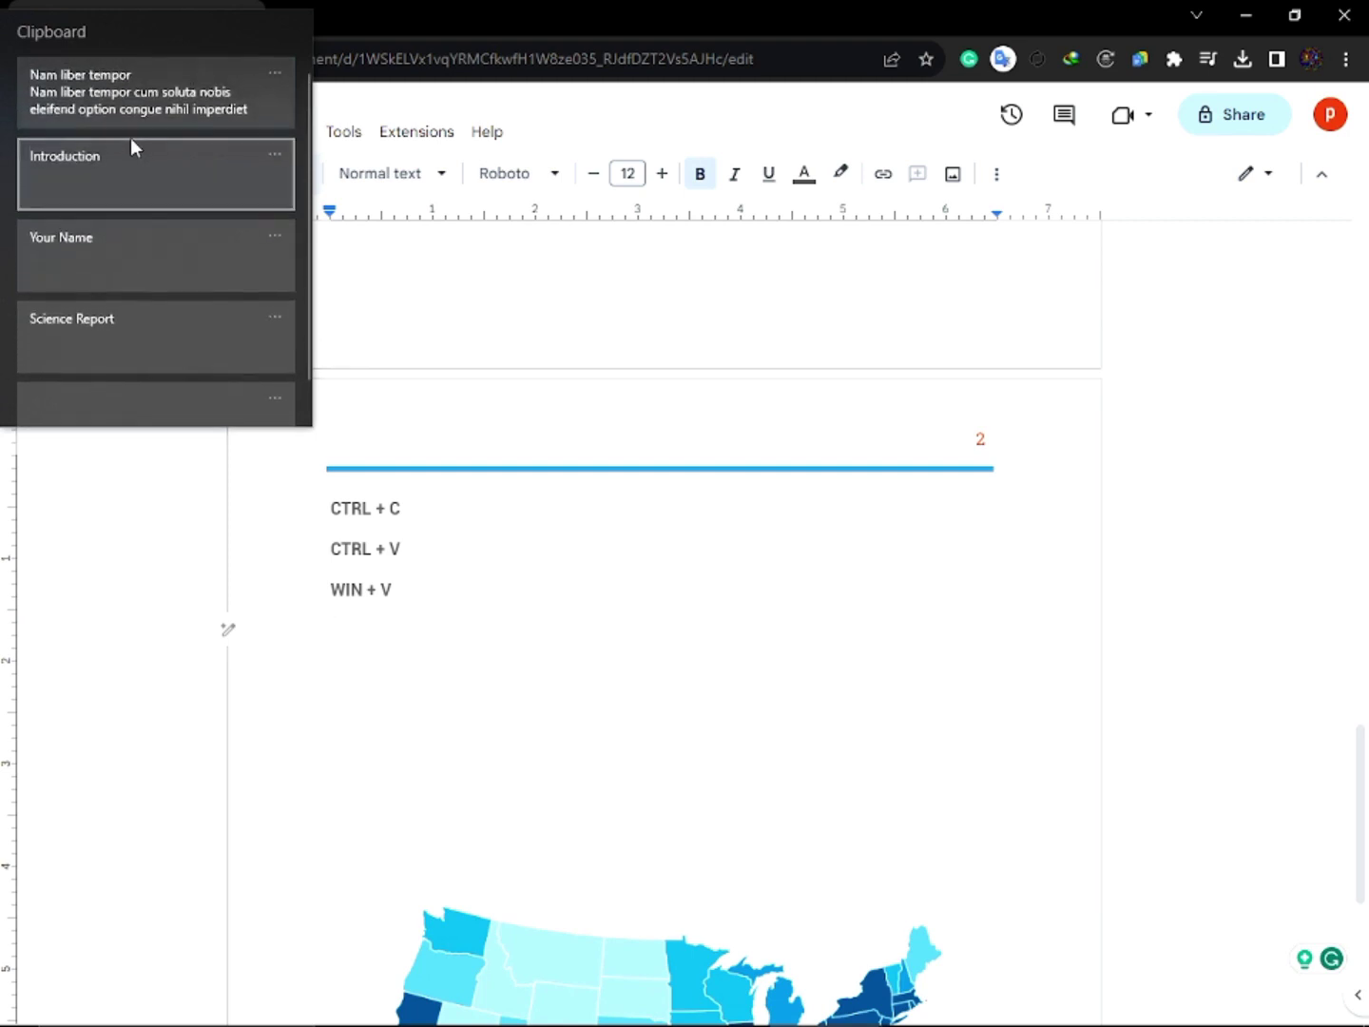
{"action": "scroll", "coordinate": [132, 288], "scroll_direction": "down", "scroll_amount": 1}
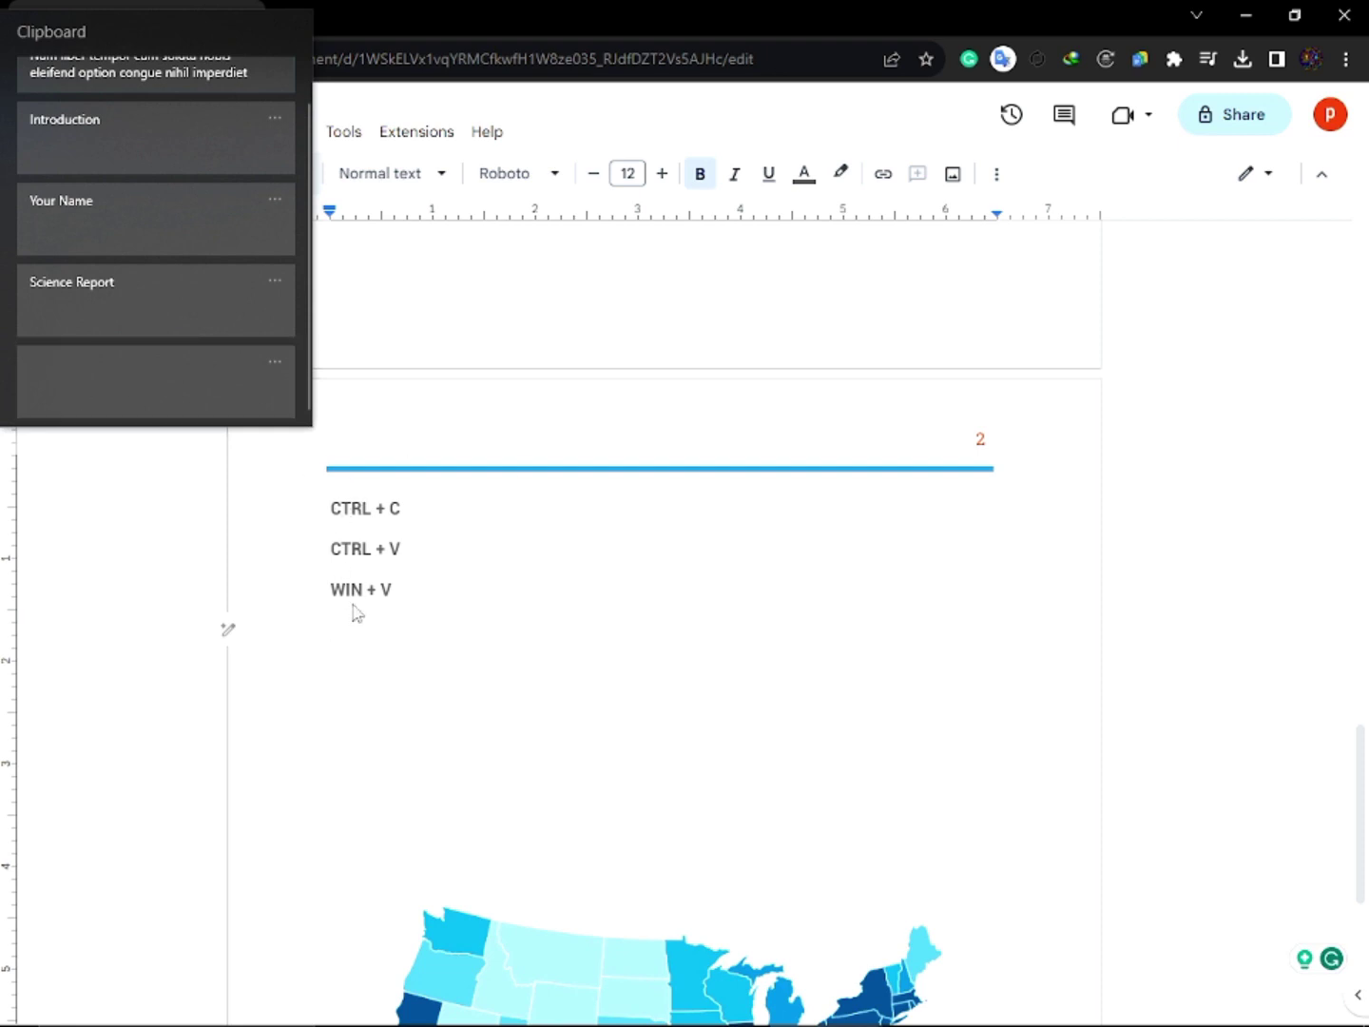
{"action": "scroll", "coordinate": [151, 209], "scroll_direction": "up", "scroll_amount": 1}
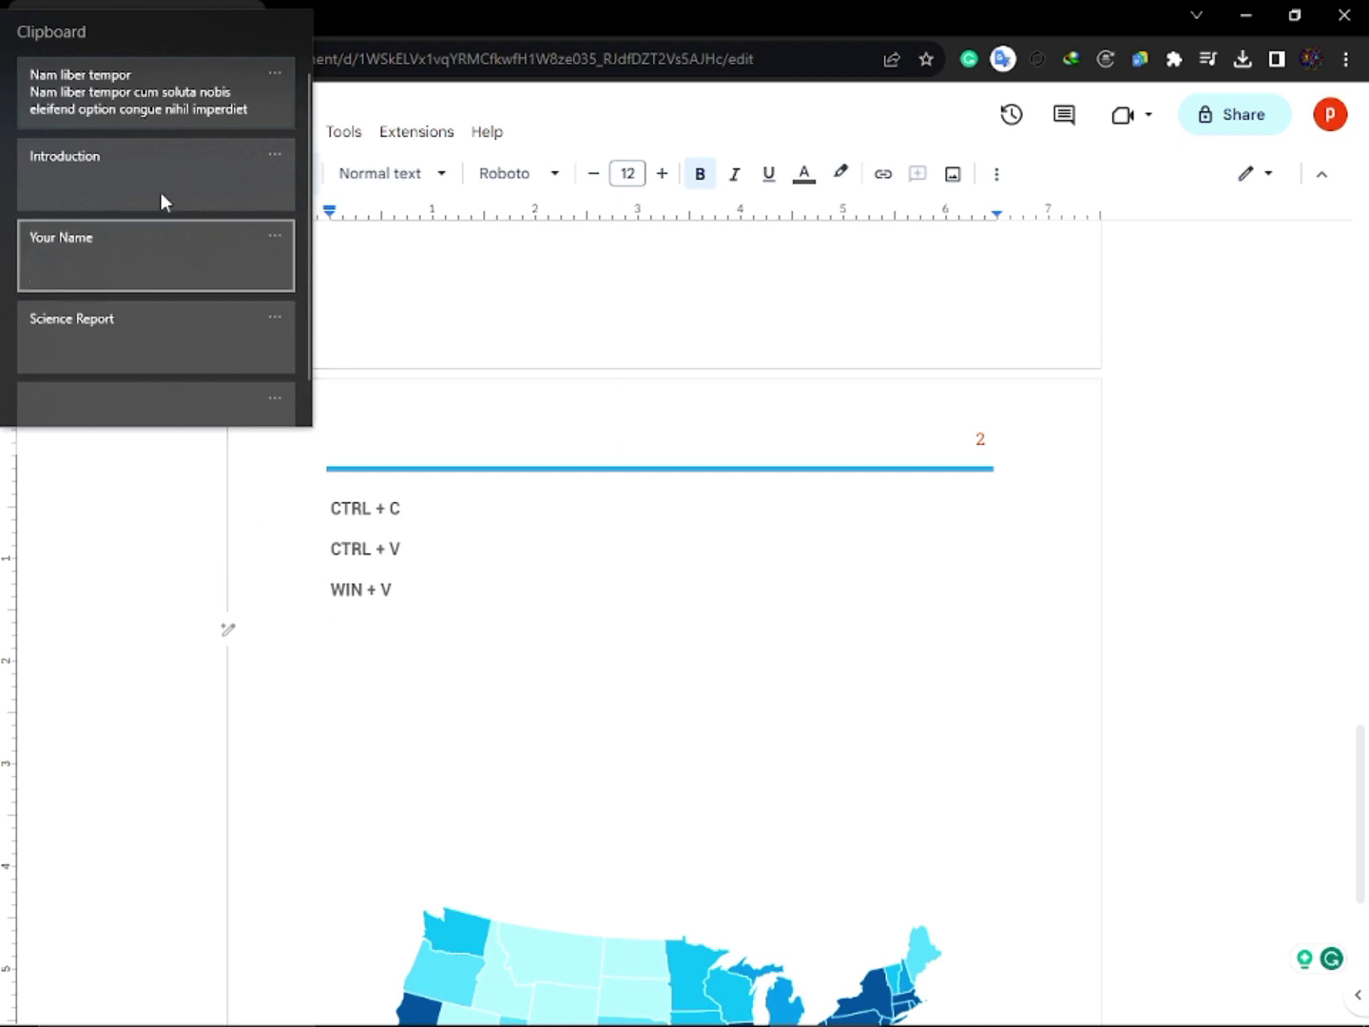
{"action": "scroll", "coordinate": [133, 337], "scroll_direction": "down", "scroll_amount": 1}
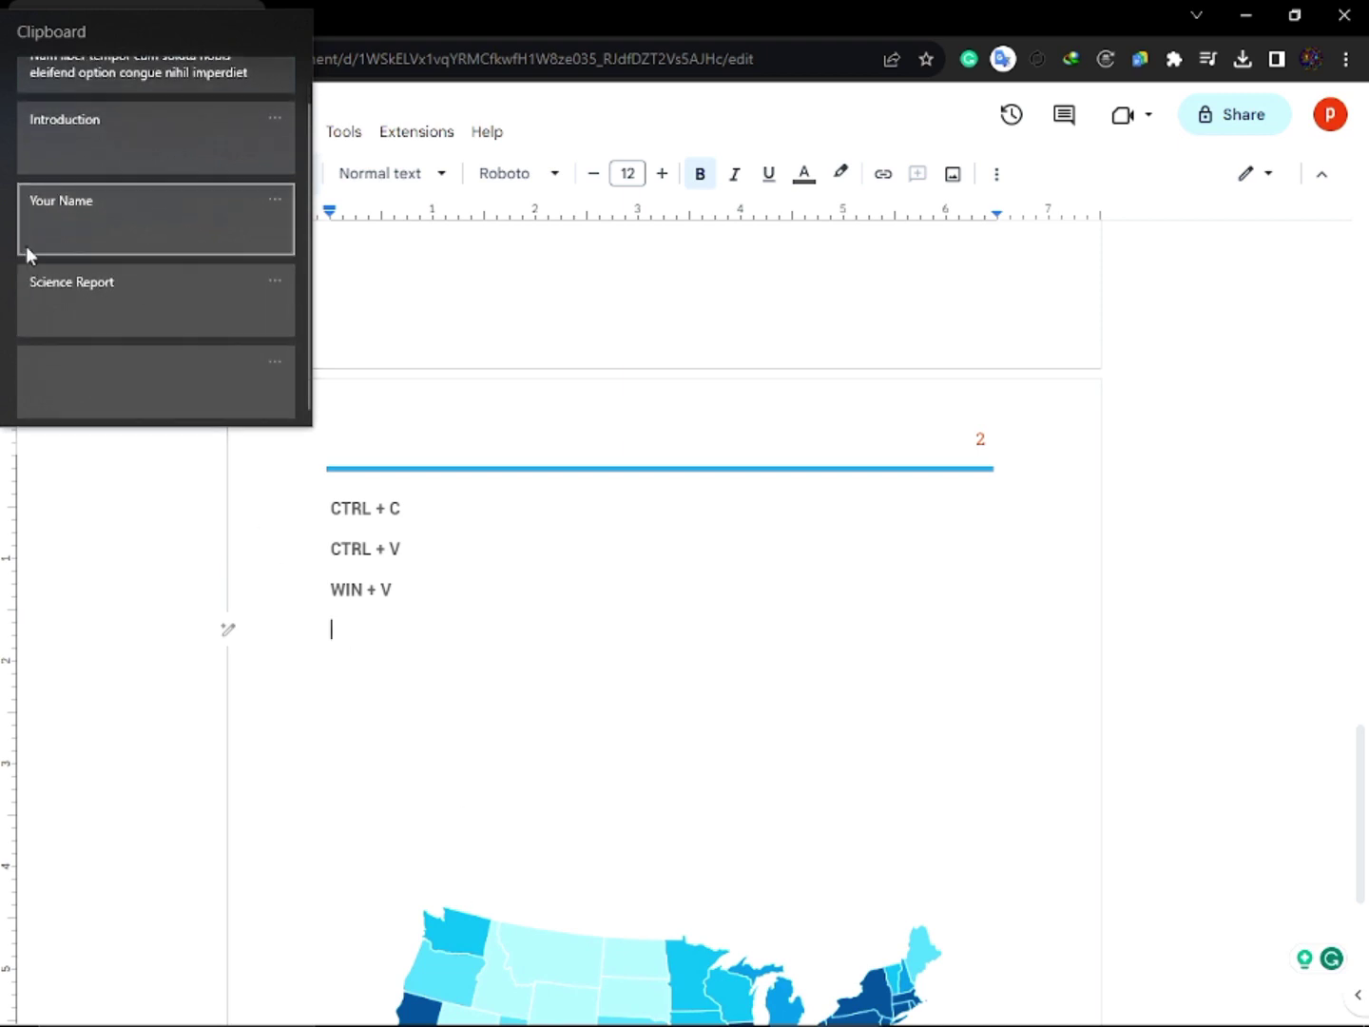
{"action": "left_click", "coordinate": [89, 279]}
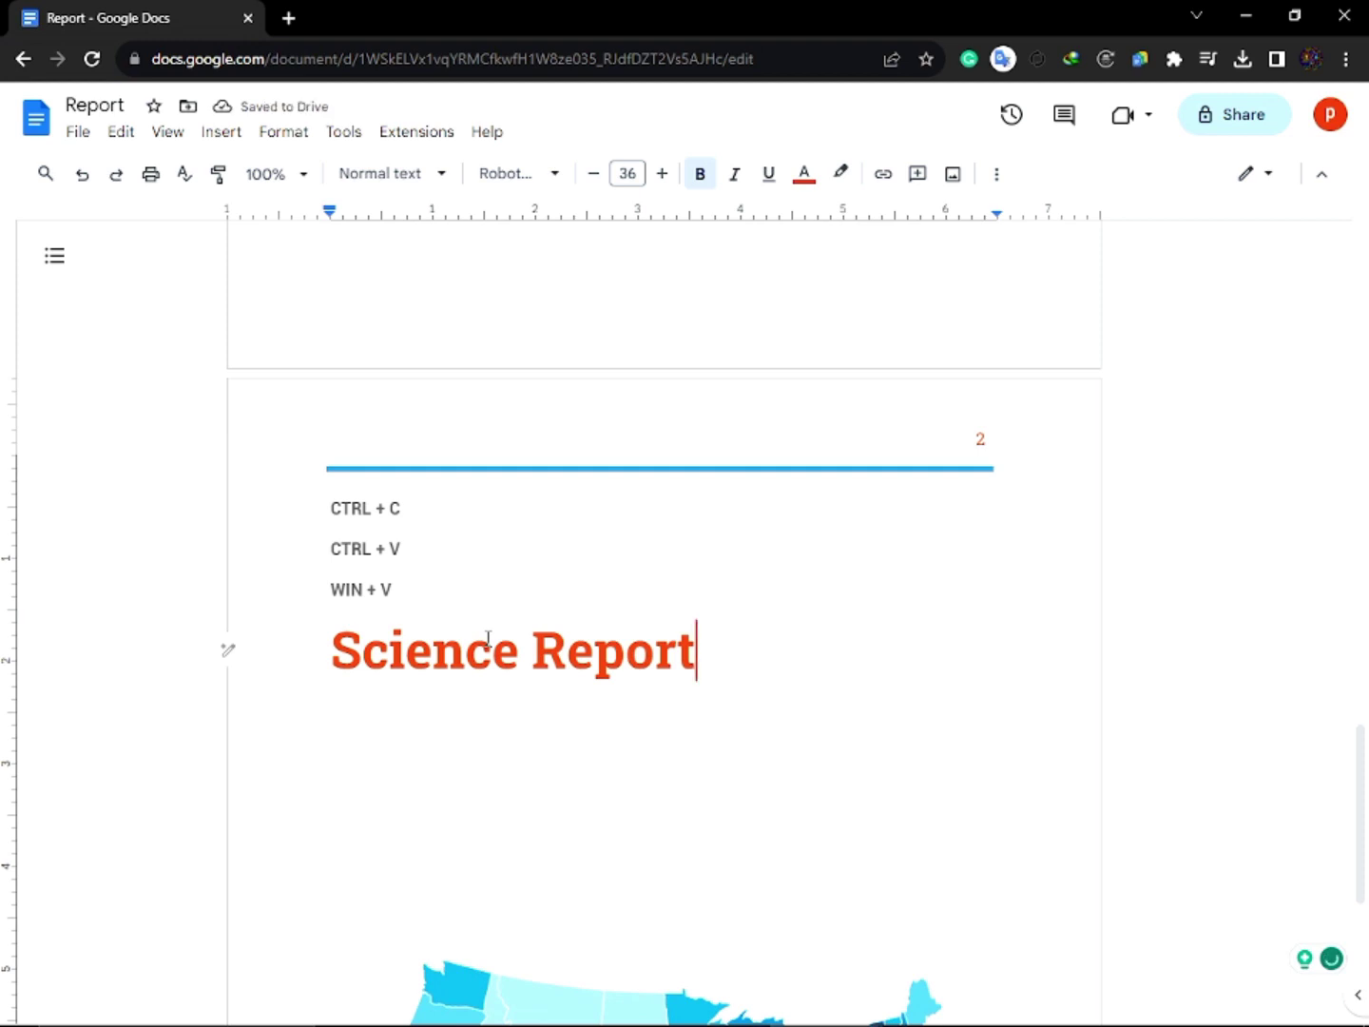
Paste the 'Introduction' heading, then the 'Nam liber tempor' section, beneath Science Report
{"action": "key", "text": "Return"}
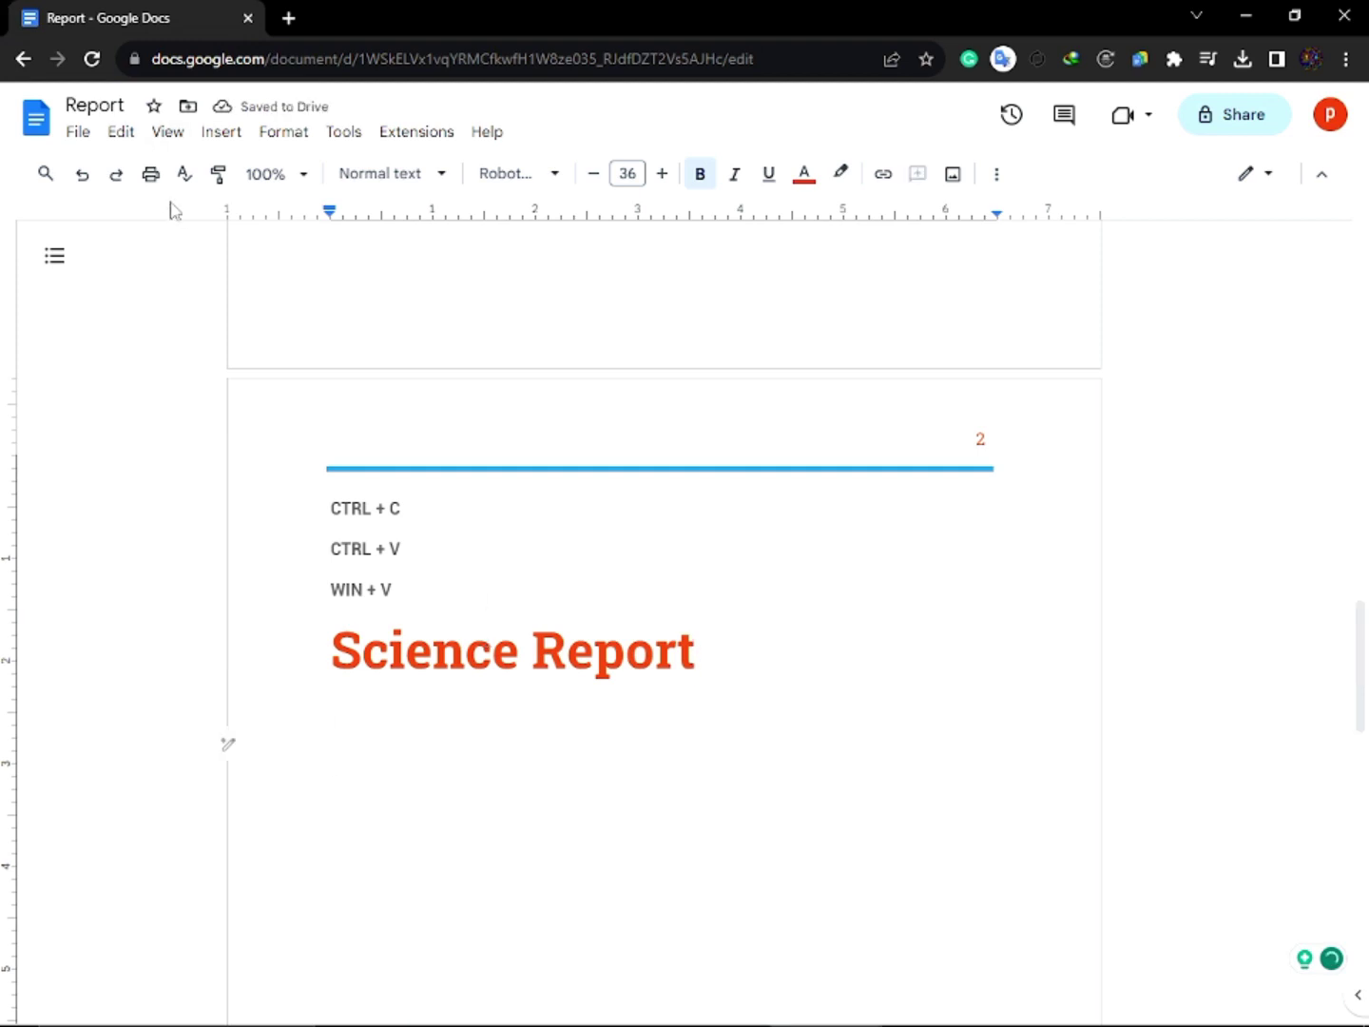
{"action": "key", "text": "super+v"}
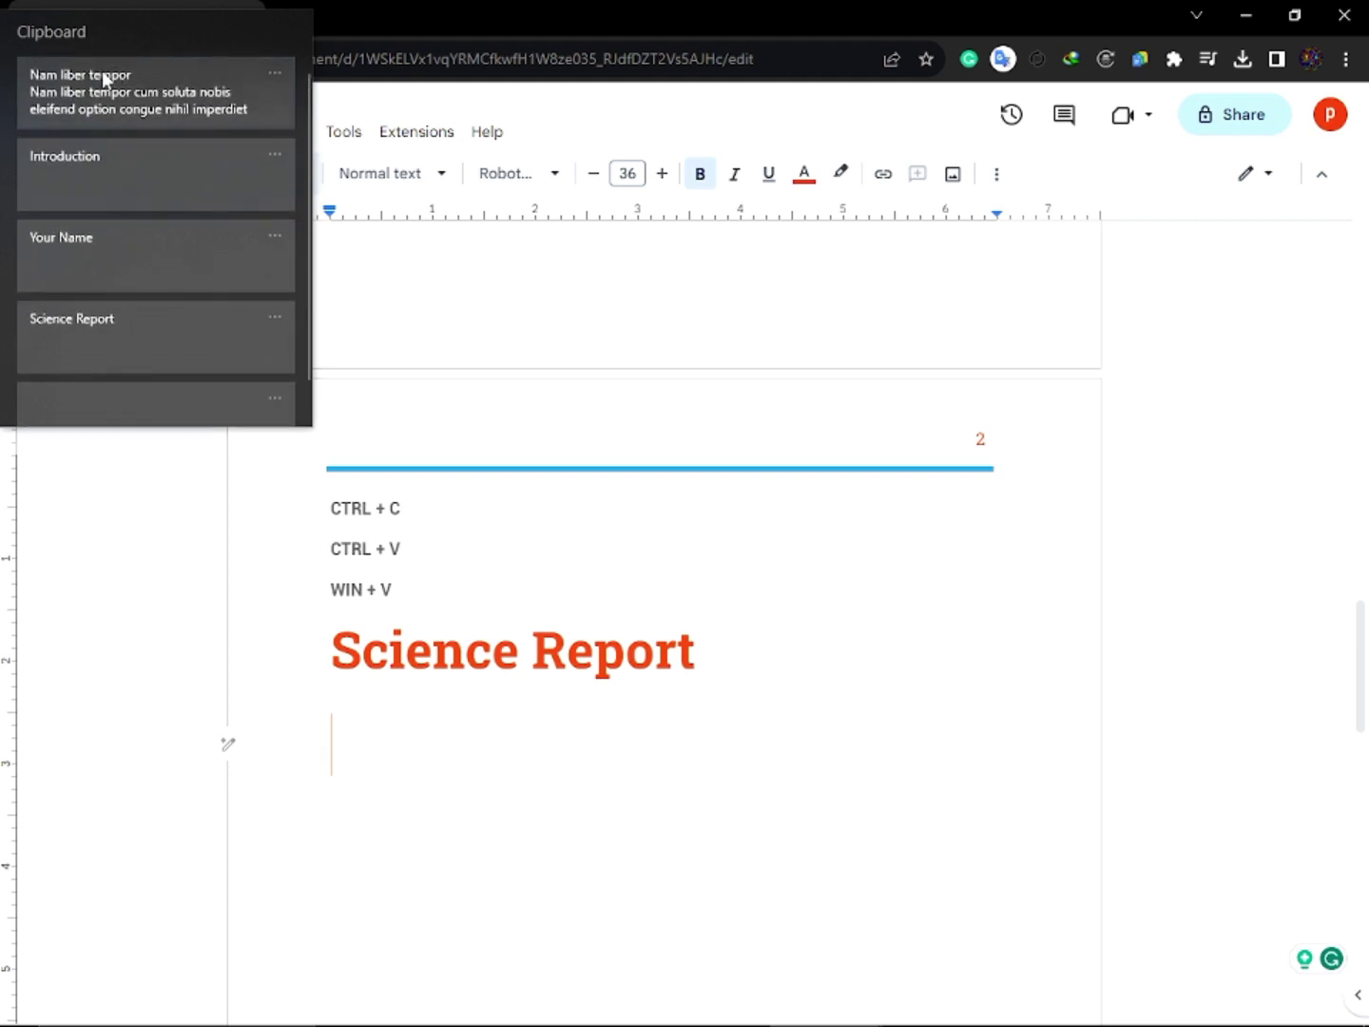
{"action": "left_click", "coordinate": [76, 154]}
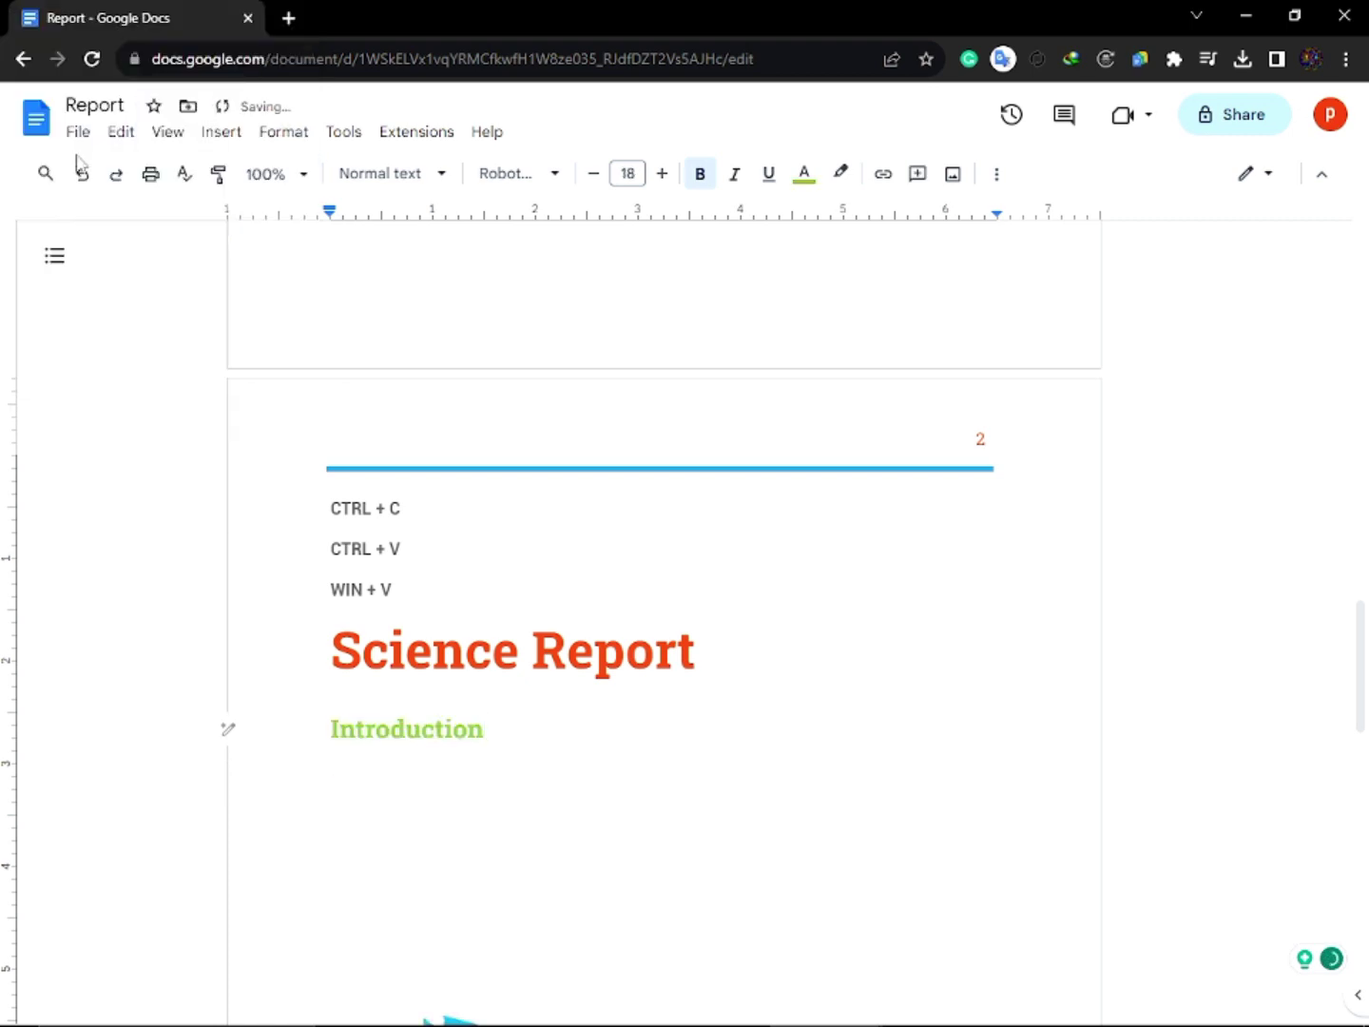
{"action": "key", "text": "Return"}
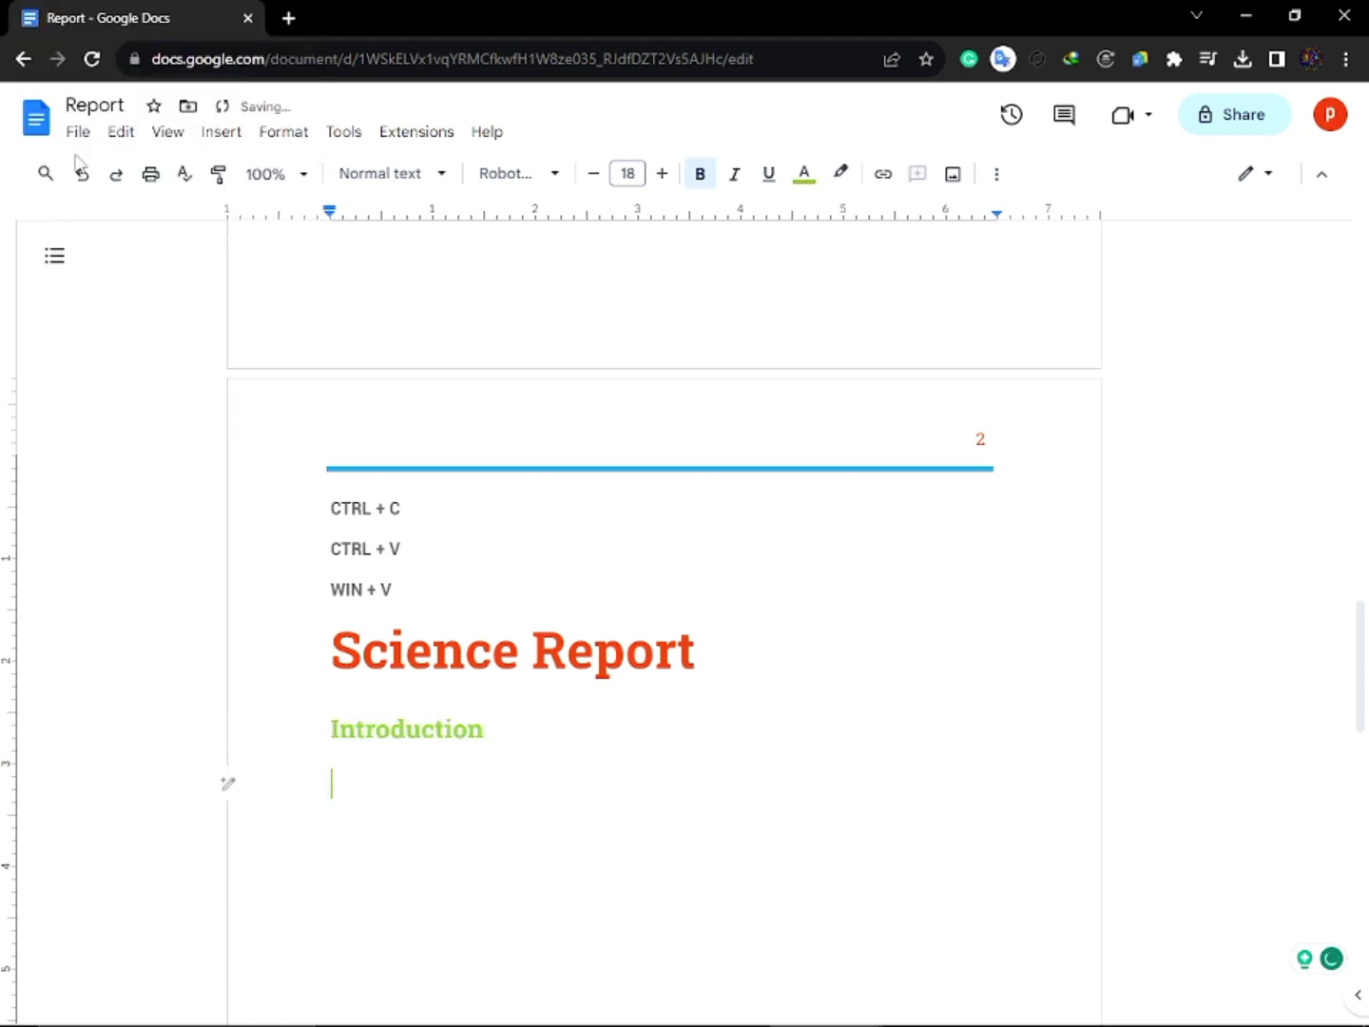
{"action": "key", "text": "super+v"}
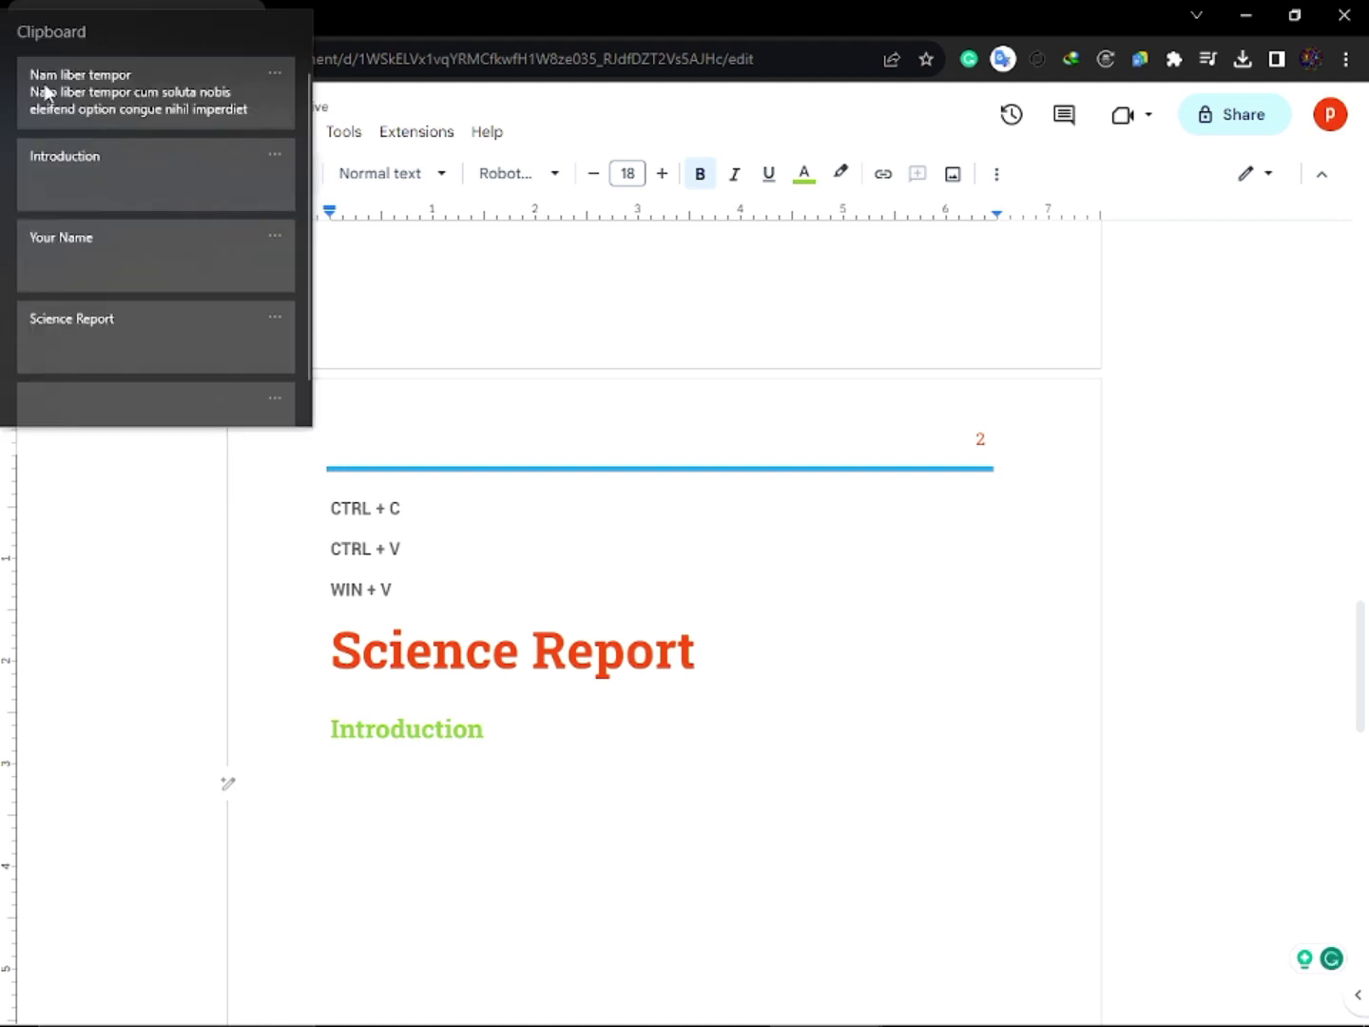
{"action": "left_click", "coordinate": [93, 98]}
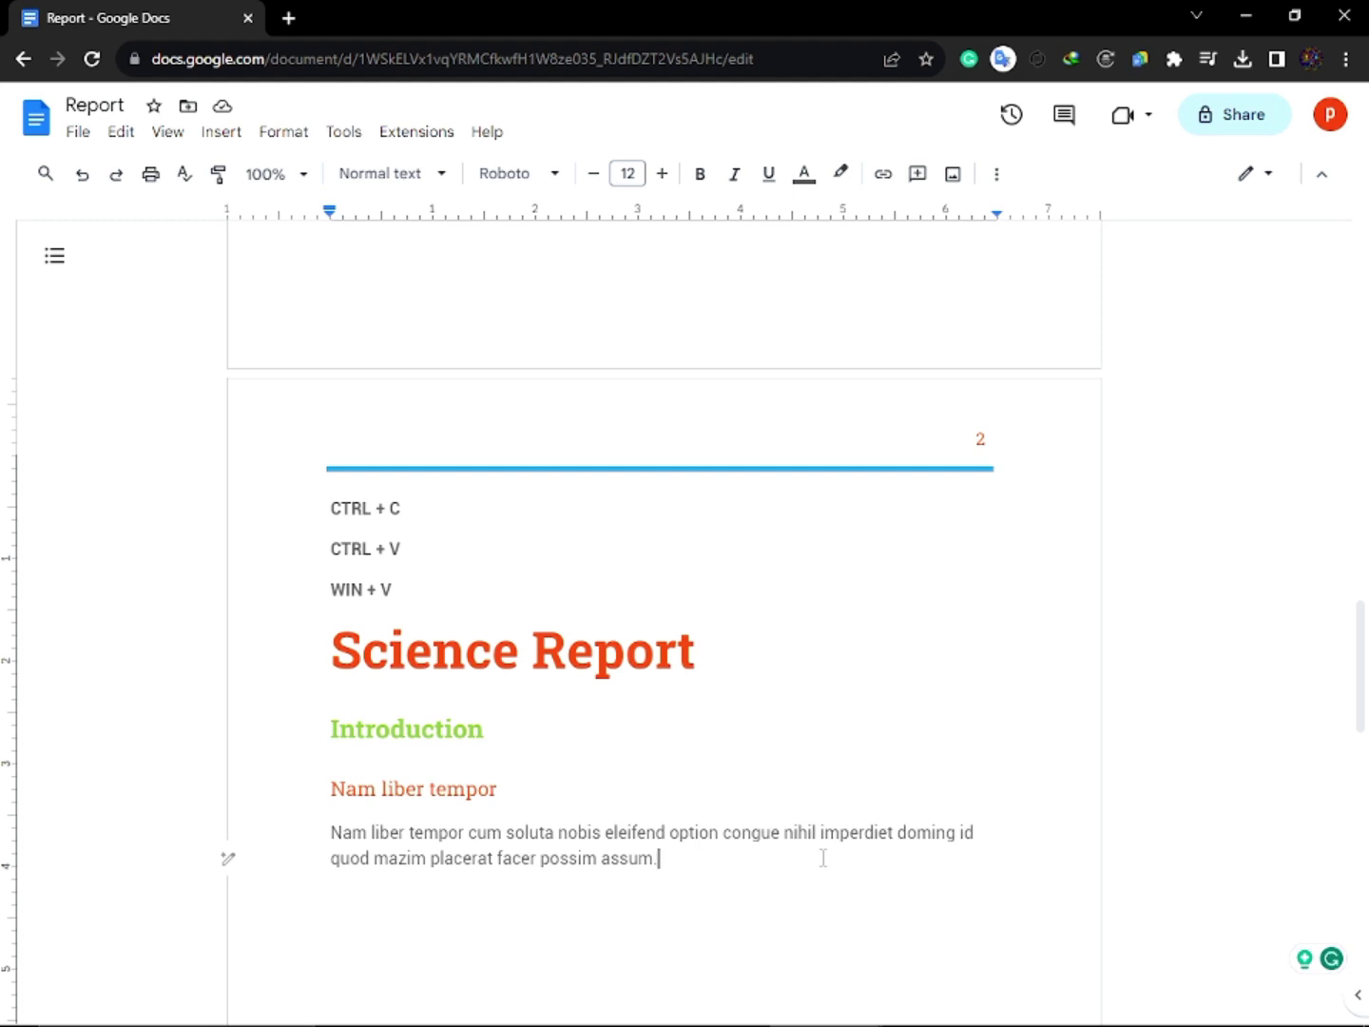
{"action": "scroll", "coordinate": [824, 858], "scroll_direction": "down", "scroll_amount": 1}
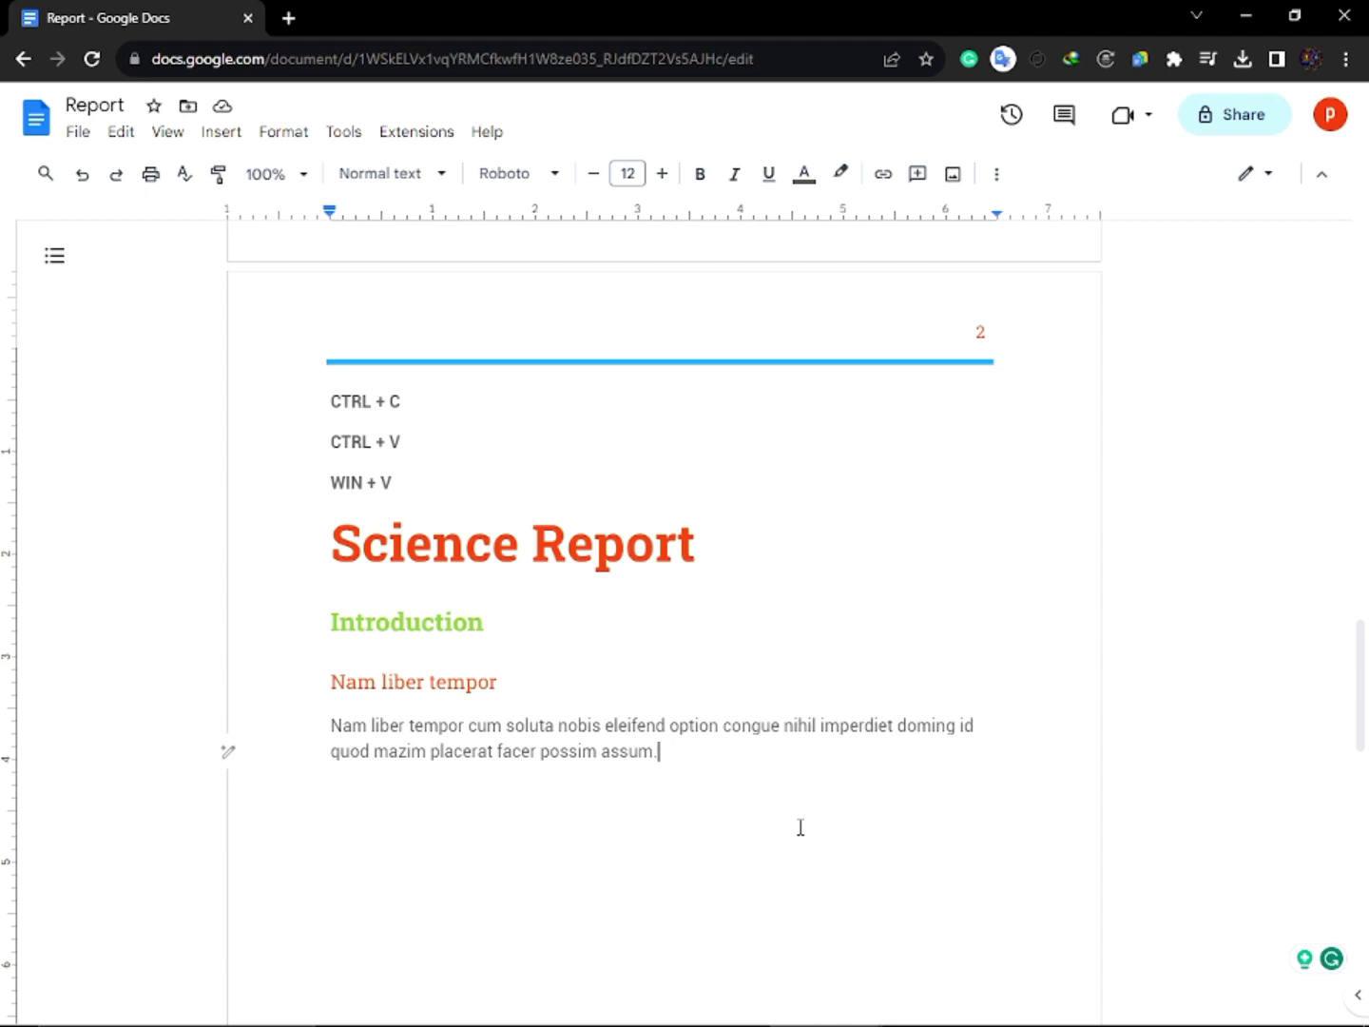
Paste a second copy of the 'Nam liber tempor' heading and paragraph on the empty line below
{"action": "left_click_drag", "start_coordinate": [321, 685], "coordinate": [680, 780]}
{"action": "key", "text": "super+c"}
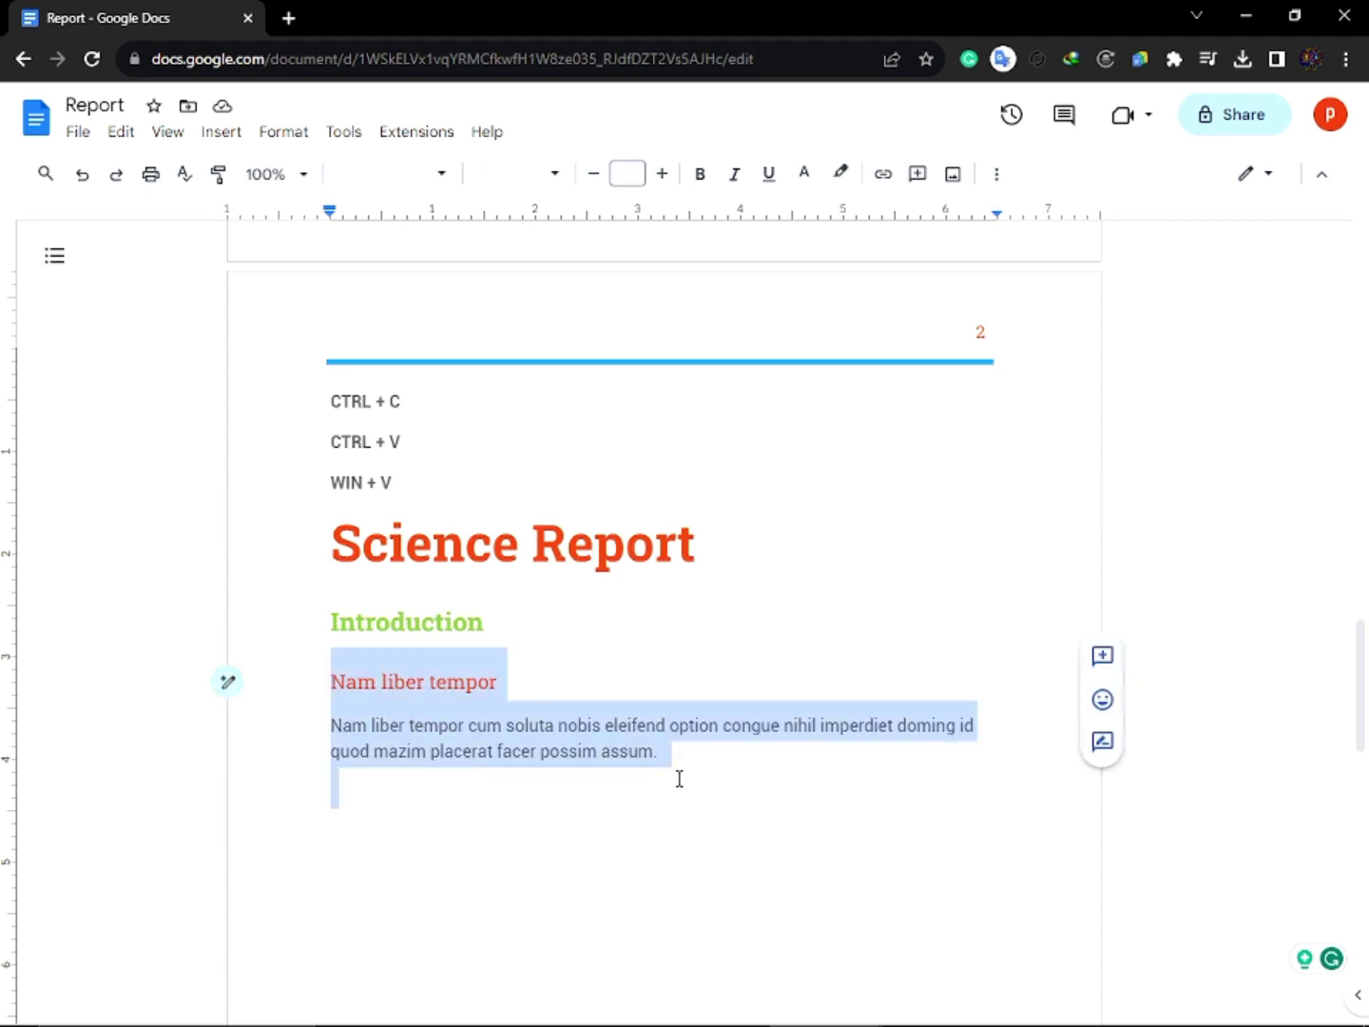
{"action": "left_click", "coordinate": [372, 786]}
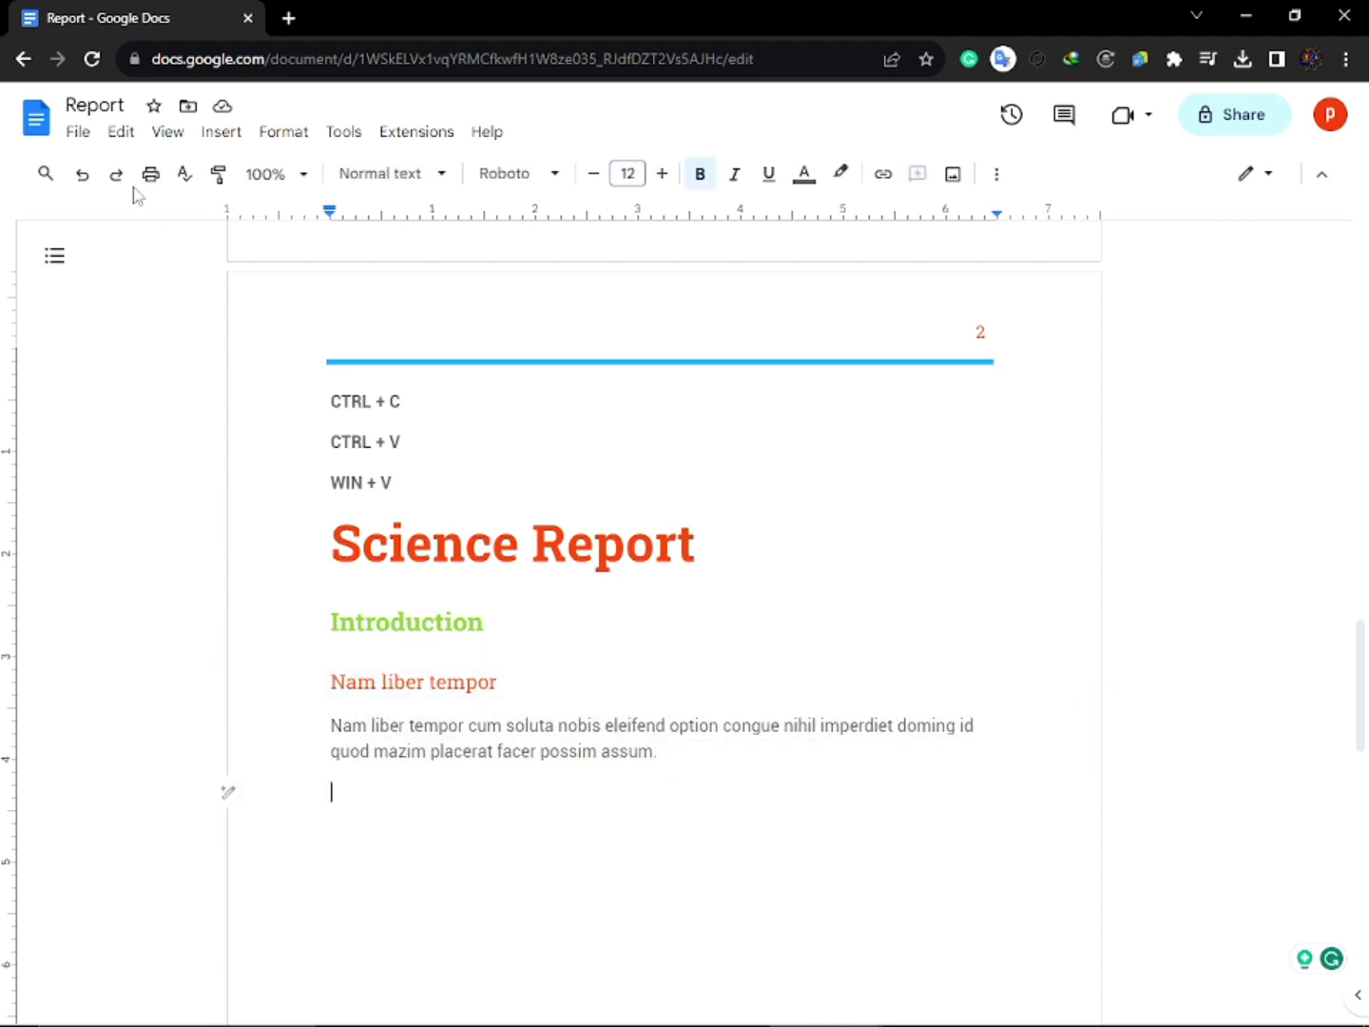
{"action": "right_click", "coordinate": [337, 789]}
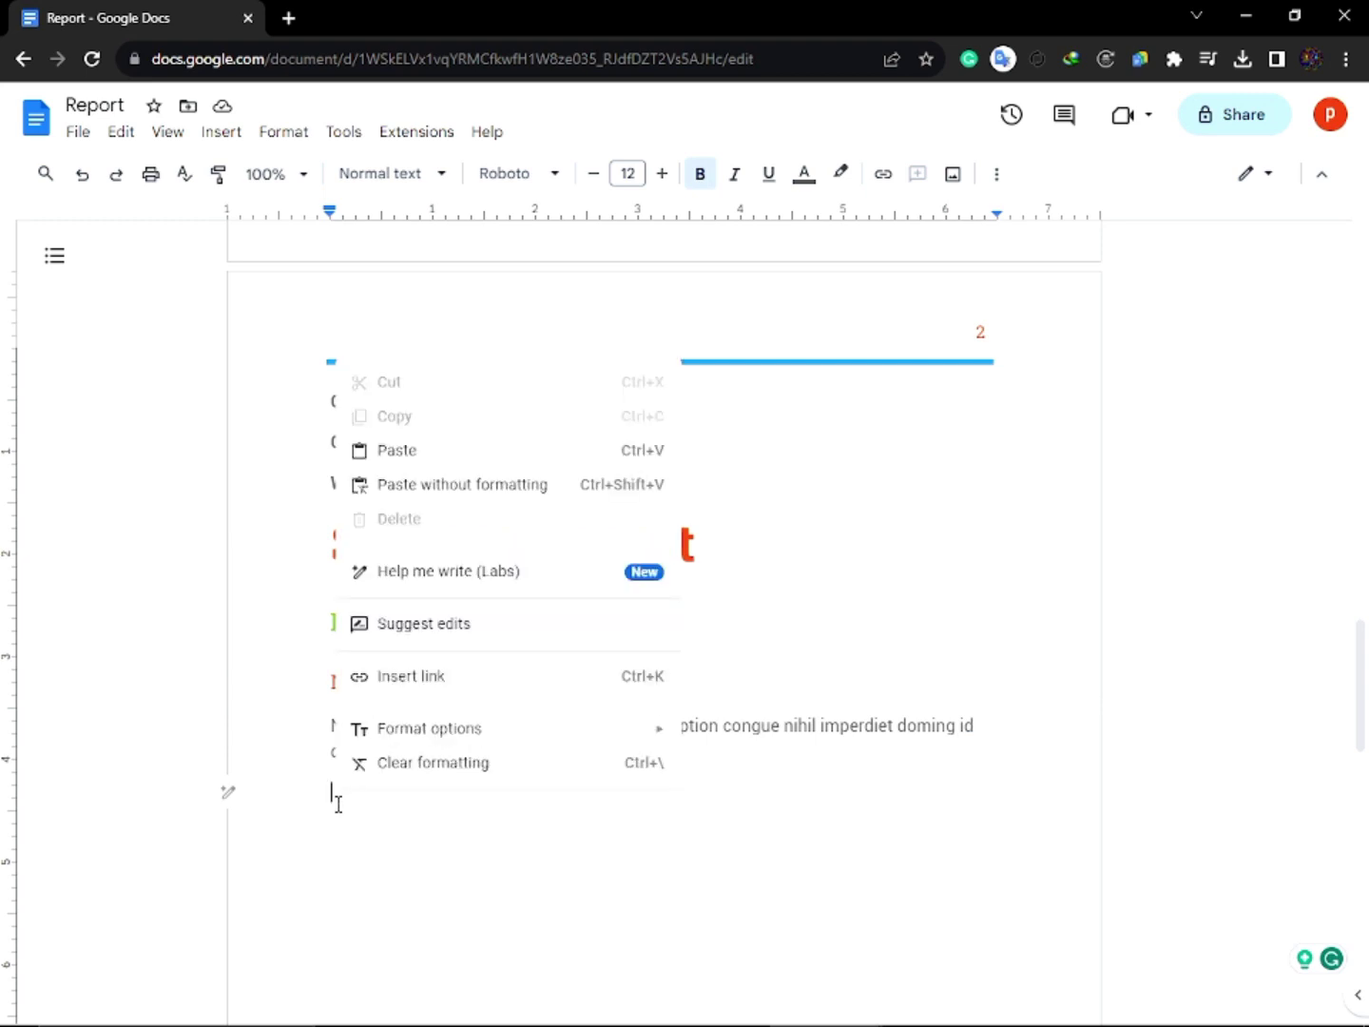
{"action": "left_click", "coordinate": [429, 457]}
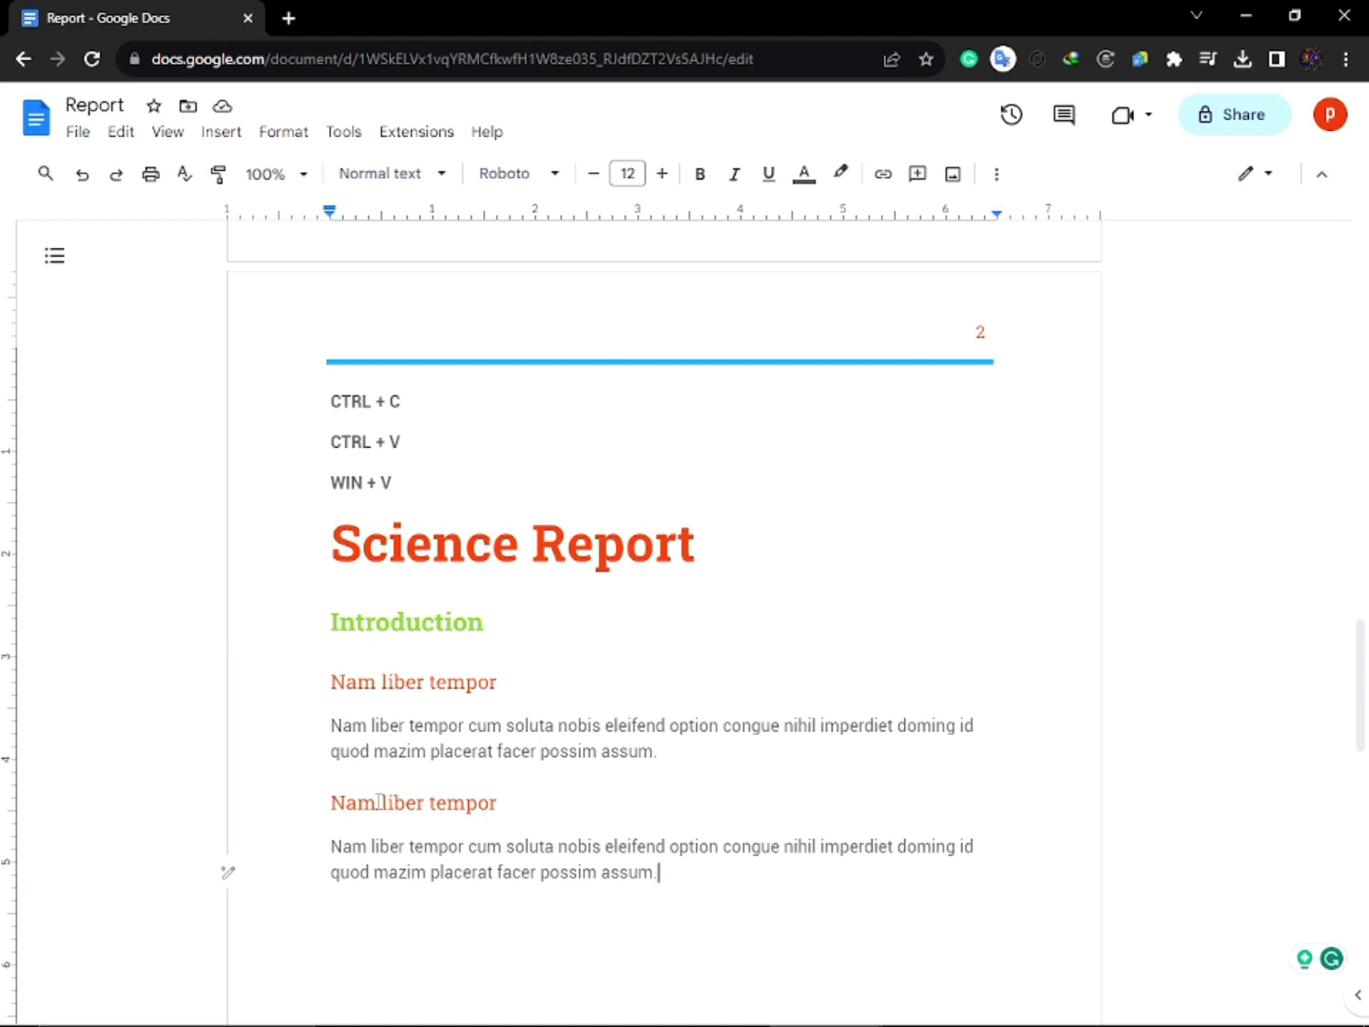
Cut the second Nam liber tempor heading and paragraph and paste them back without formatting
{"action": "left_click_drag", "start_coordinate": [332, 801], "coordinate": [668, 876]}
{"action": "key", "text": "ctrl+x"}
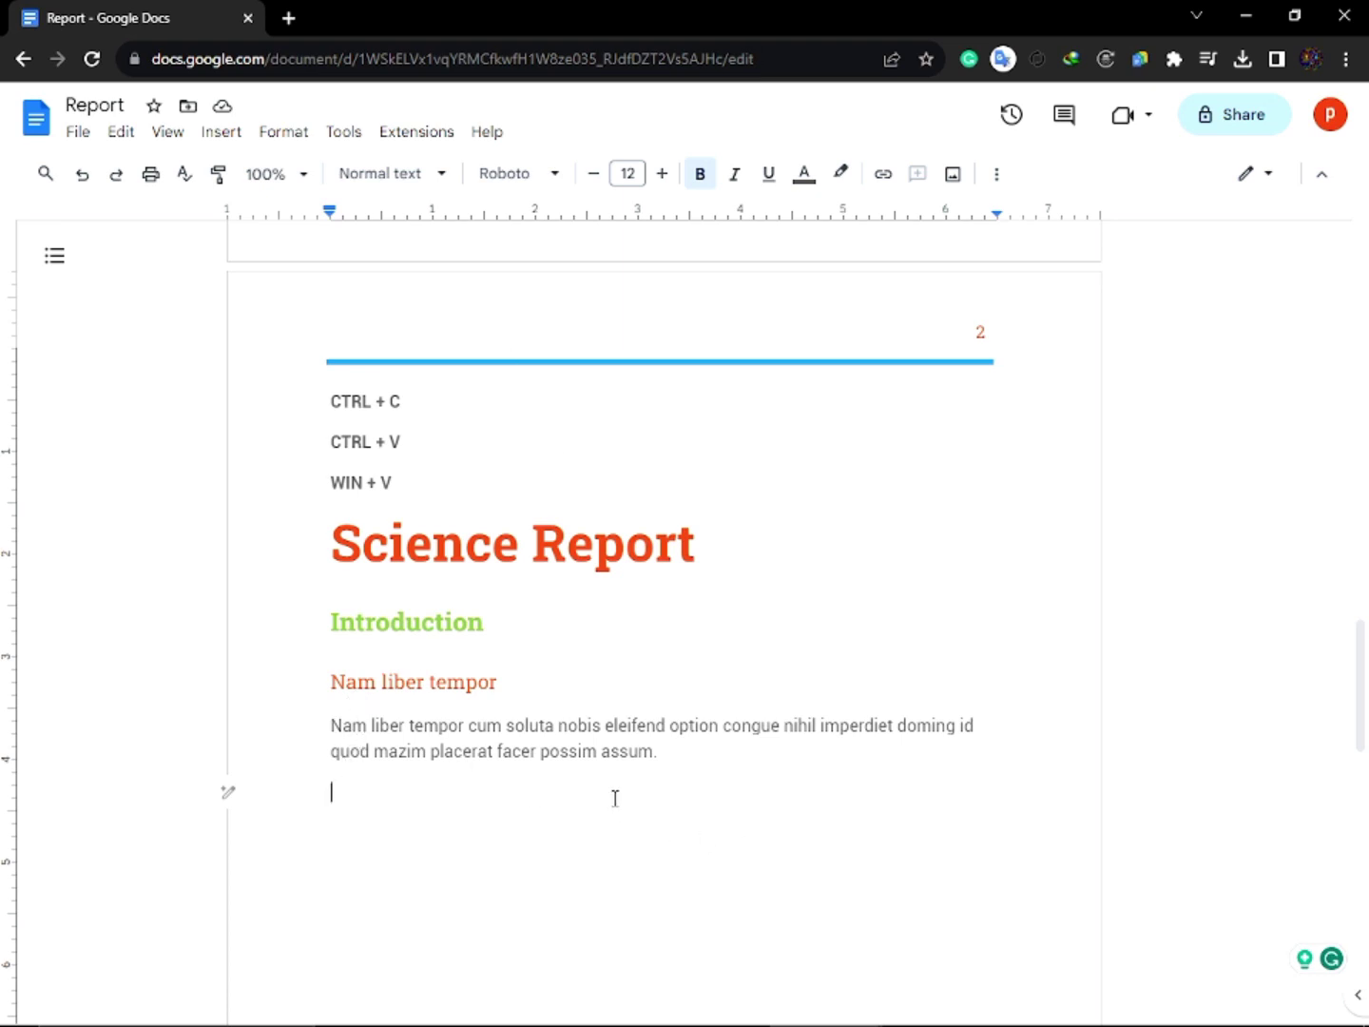
{"action": "right_click", "coordinate": [349, 802]}
{"action": "left_click", "coordinate": [467, 512]}
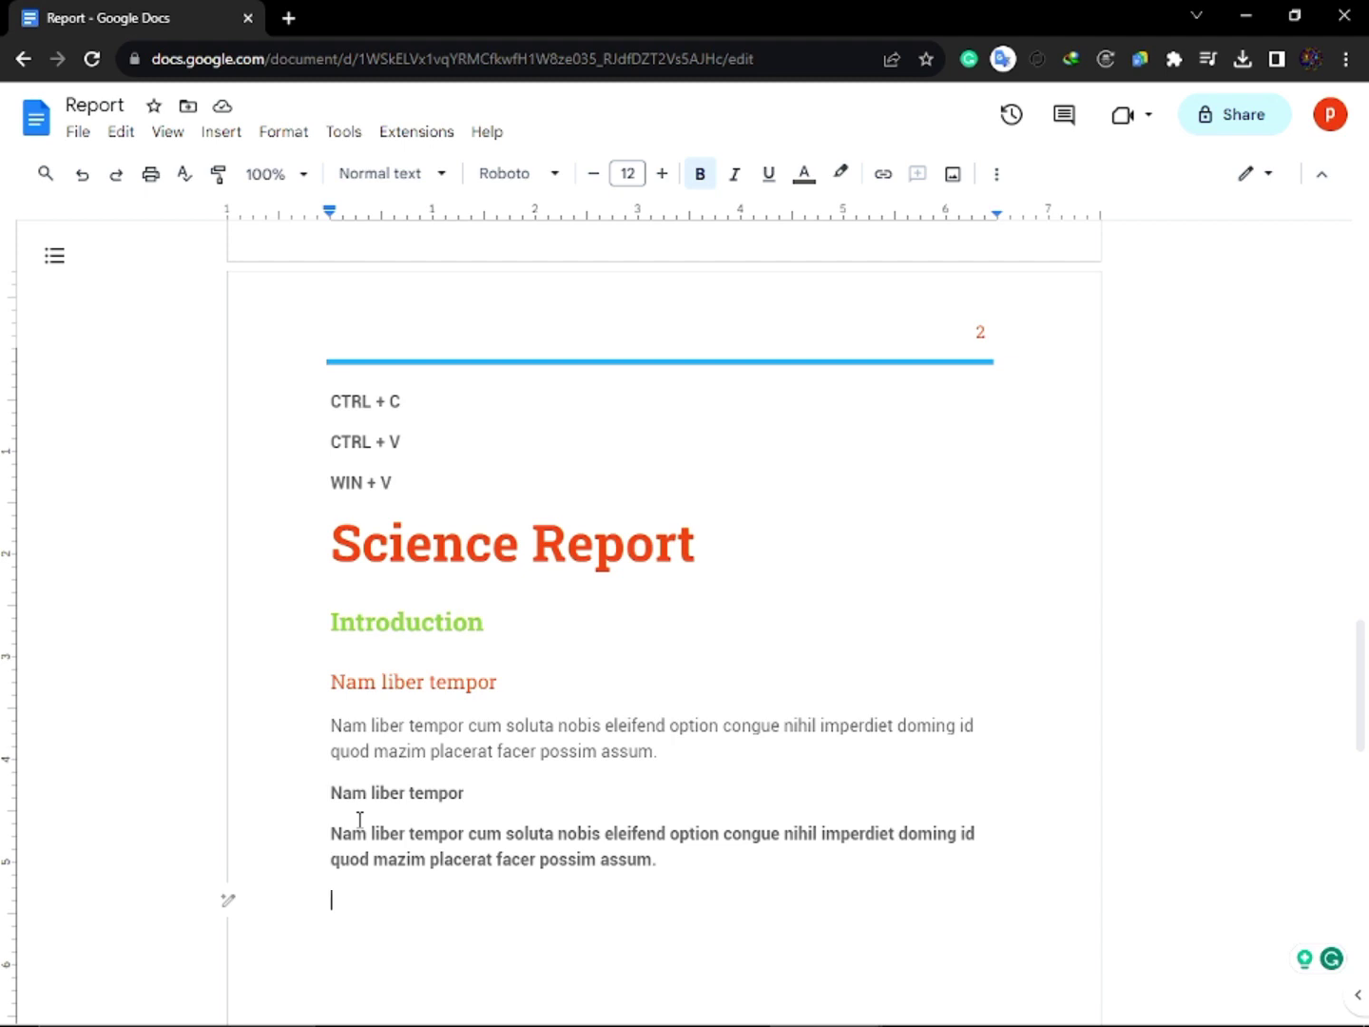
Paste the science illustration from clipboard history below the bold paragraphs
{"action": "key", "text": "super+v"}
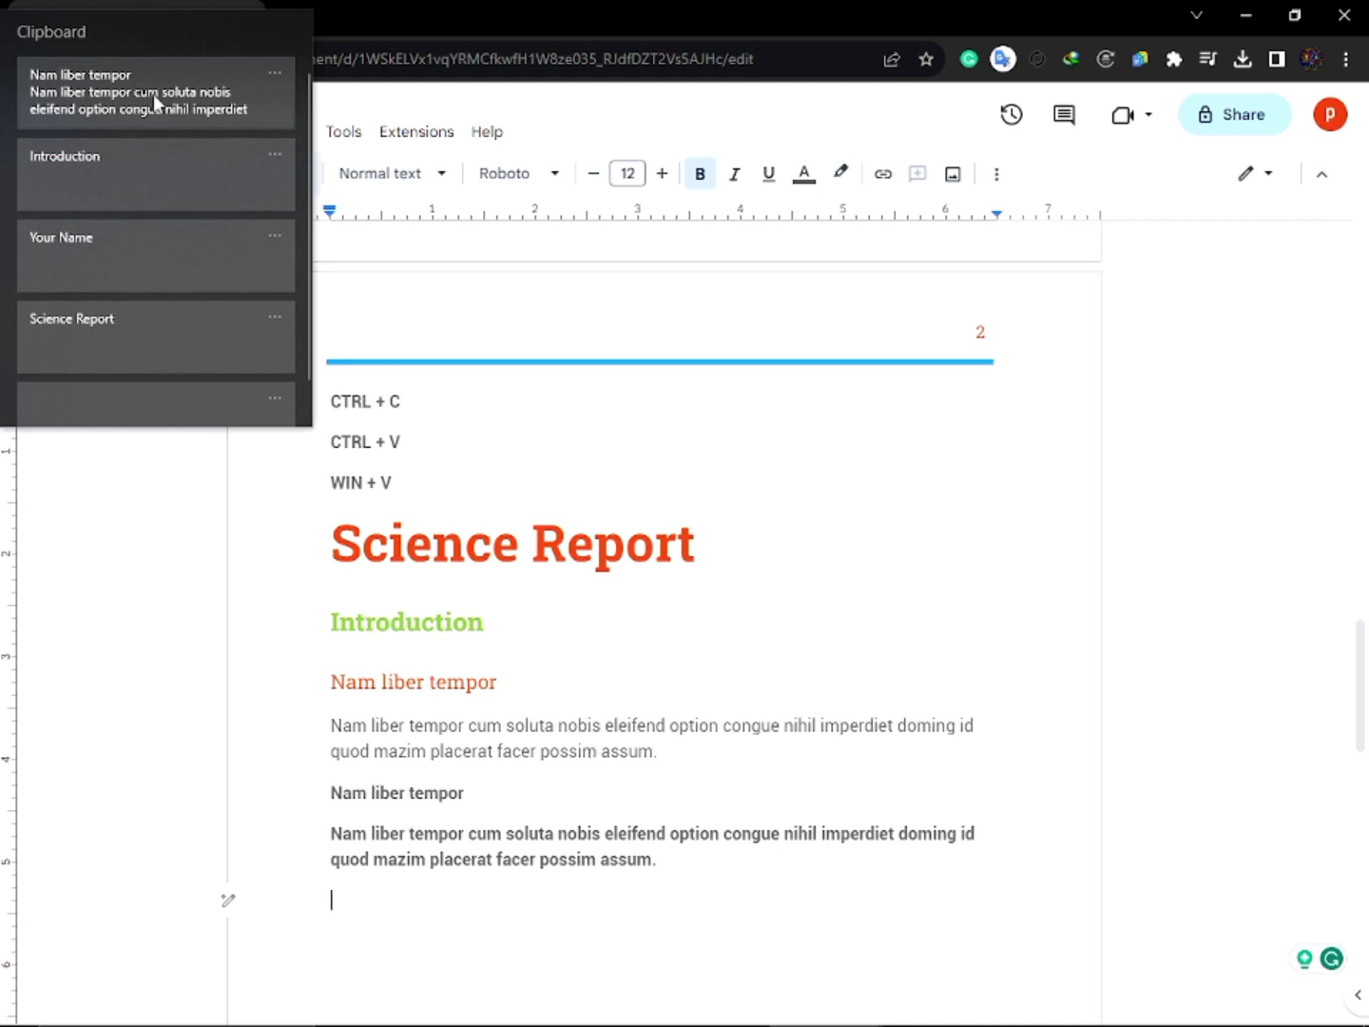
{"action": "scroll", "coordinate": [158, 190], "scroll_direction": "down", "scroll_amount": 1}
{"action": "scroll", "coordinate": [169, 252], "scroll_direction": "up", "scroll_amount": 1}
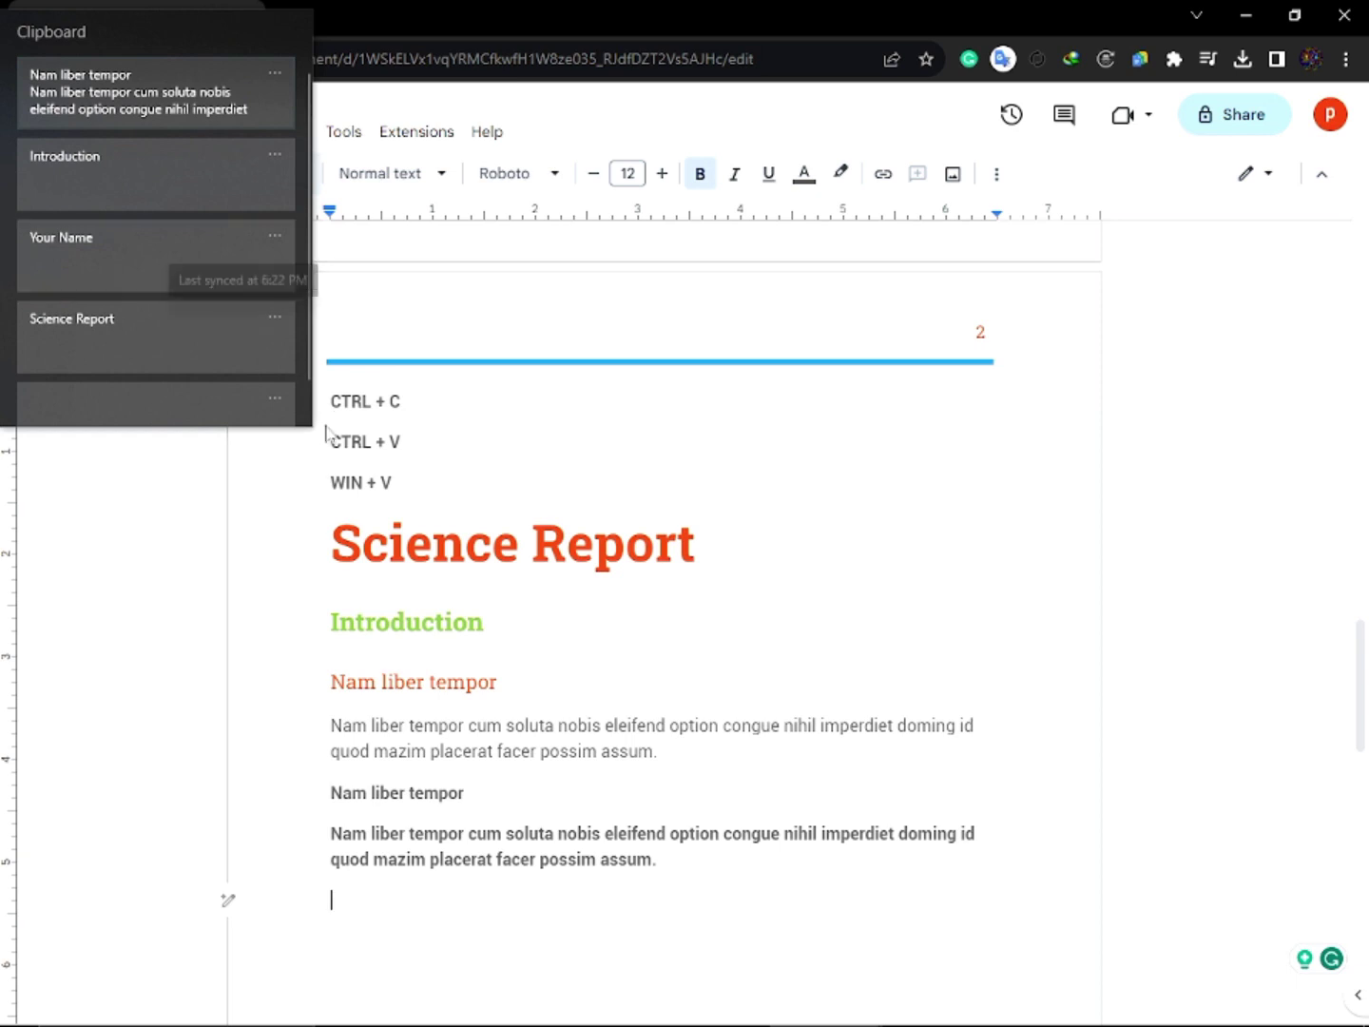
{"action": "left_click", "coordinate": [549, 655]}
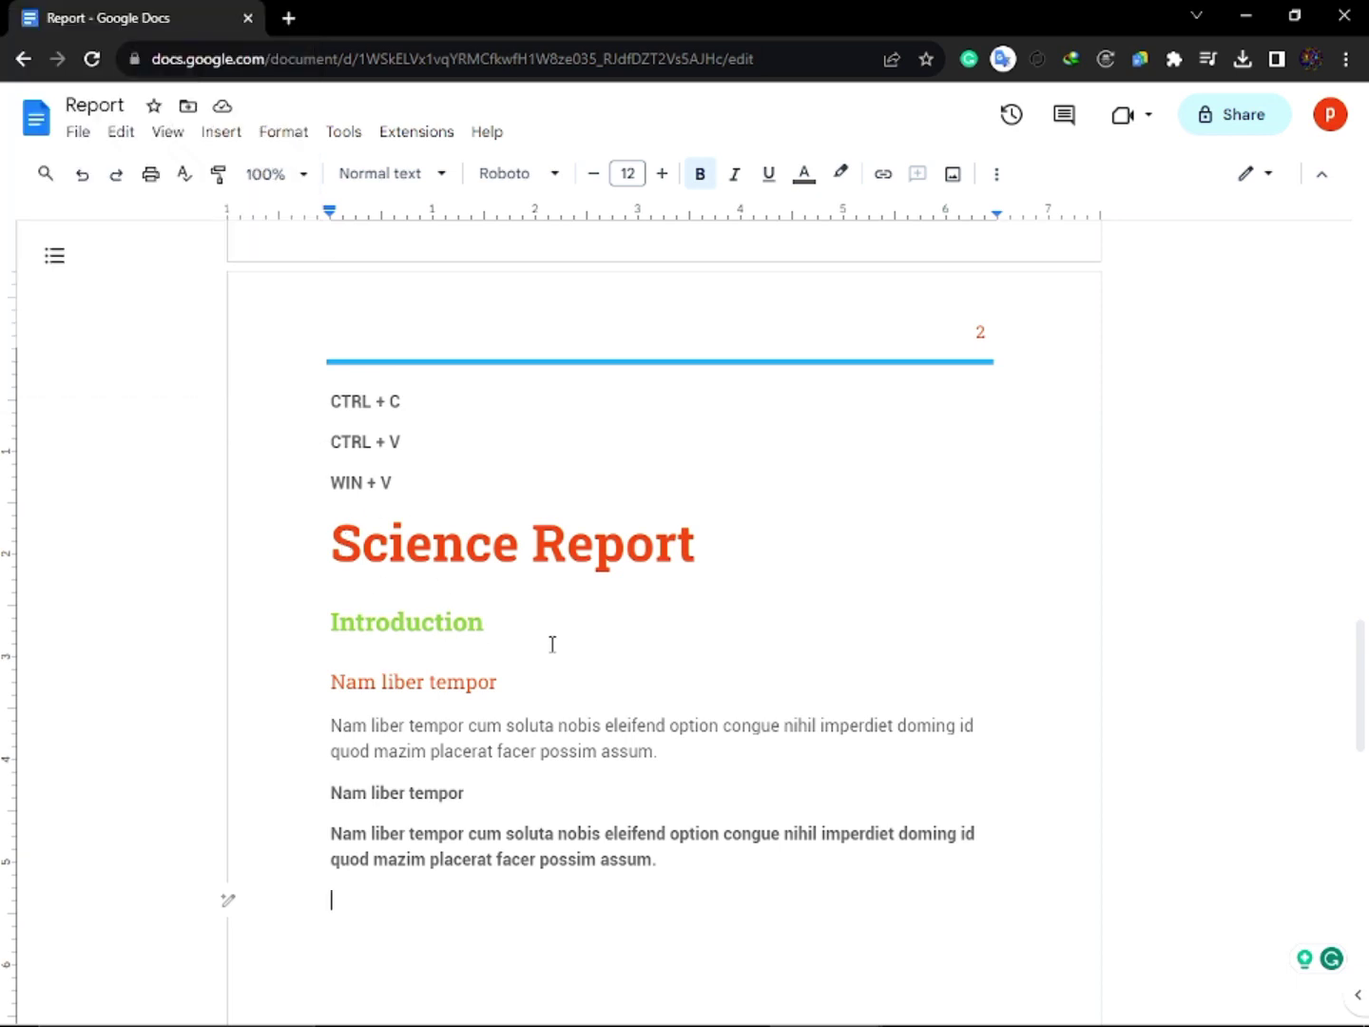
{"action": "scroll", "coordinate": [552, 645], "scroll_direction": "down", "scroll_amount": 4}
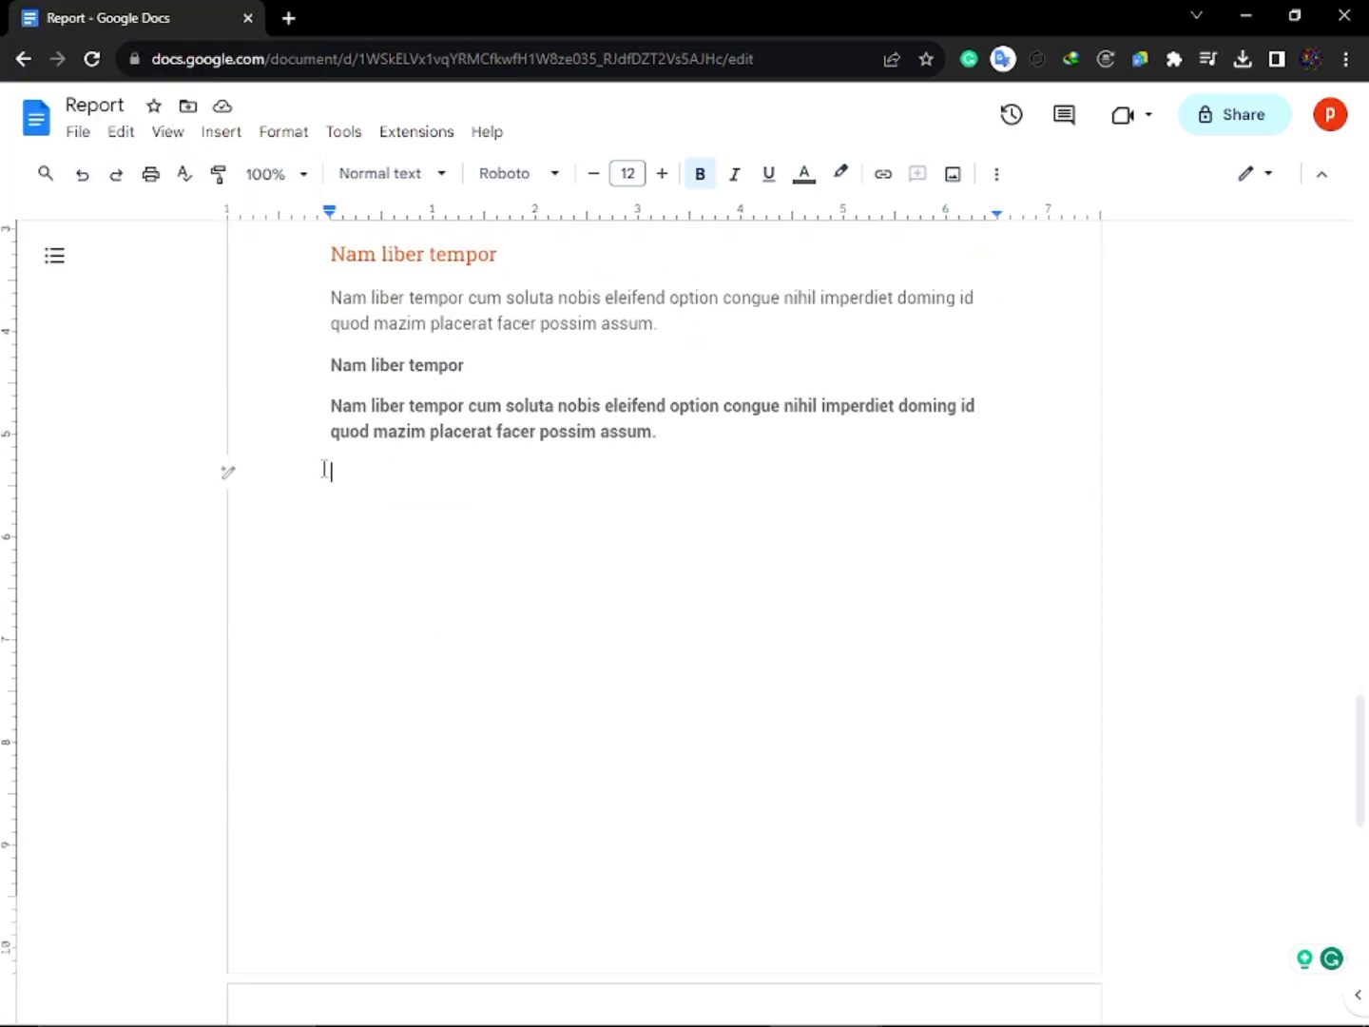
{"action": "key", "text": "super+v"}
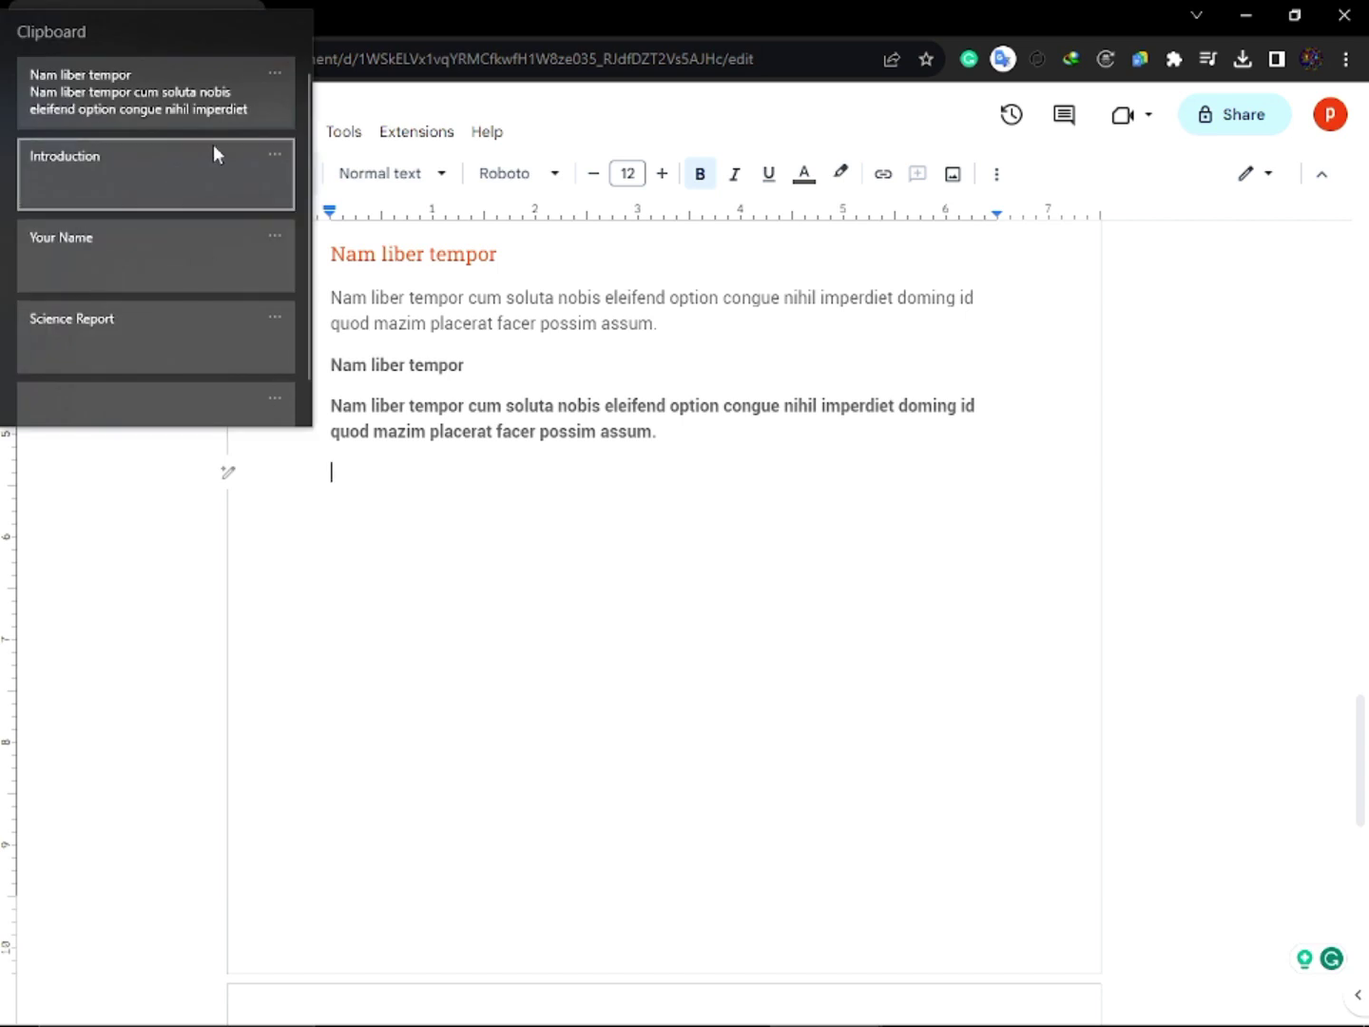
{"action": "scroll", "coordinate": [43, 305], "scroll_direction": "down", "scroll_amount": 1}
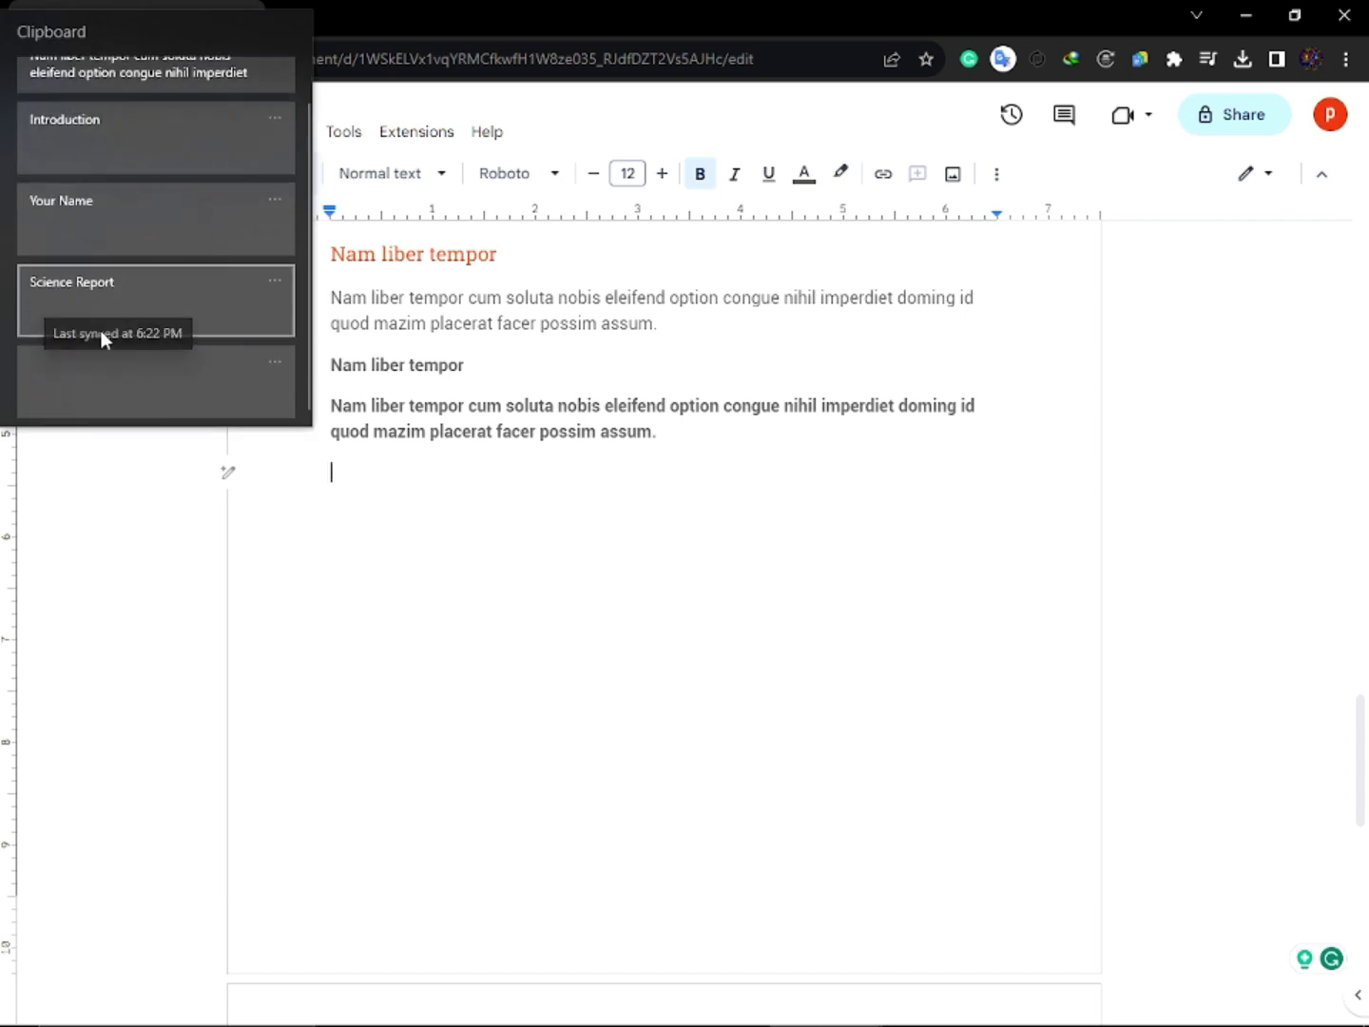
{"action": "left_click", "coordinate": [110, 375]}
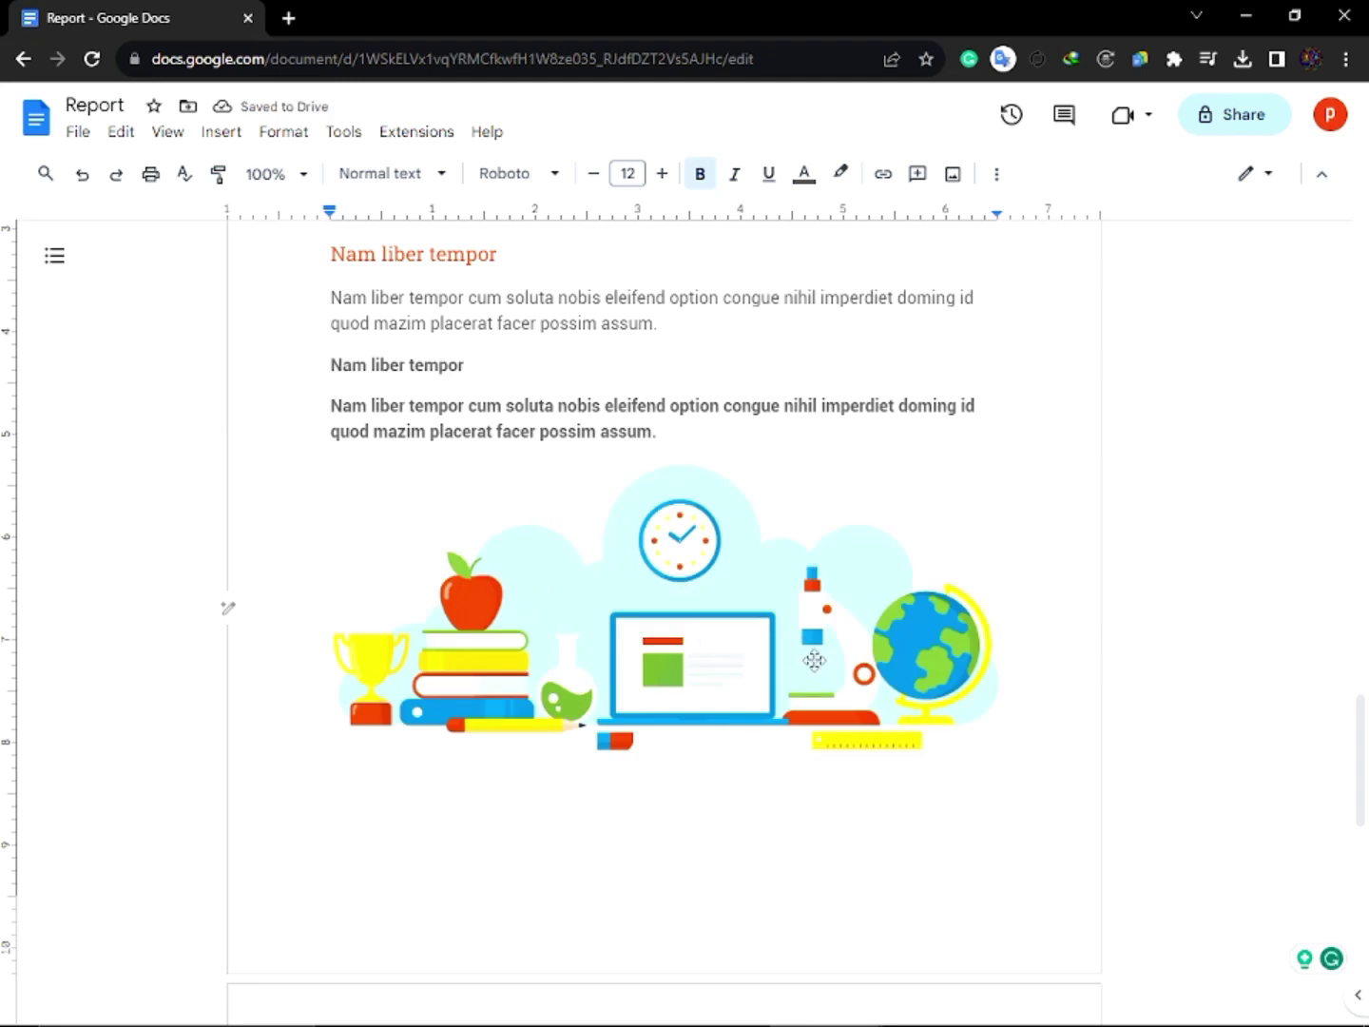
Add a line below the illustration, paste an extra copy, then delete it from page 3
{"action": "key", "text": "Return"}
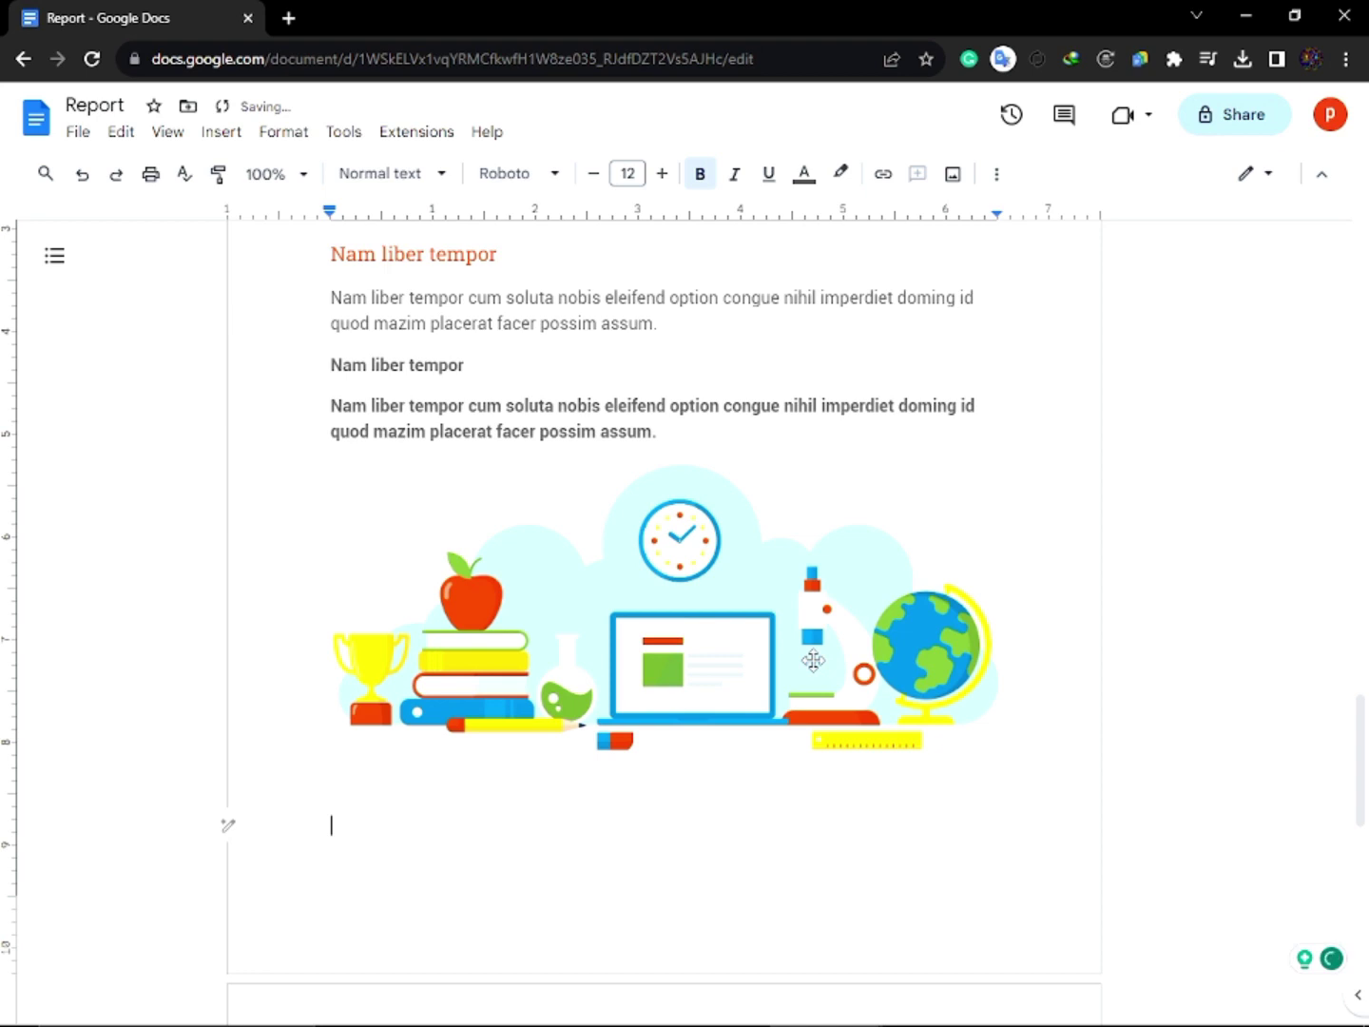
{"action": "scroll", "coordinate": [813, 659], "scroll_direction": "down", "scroll_amount": 5}
{"action": "right_click", "coordinate": [334, 396]}
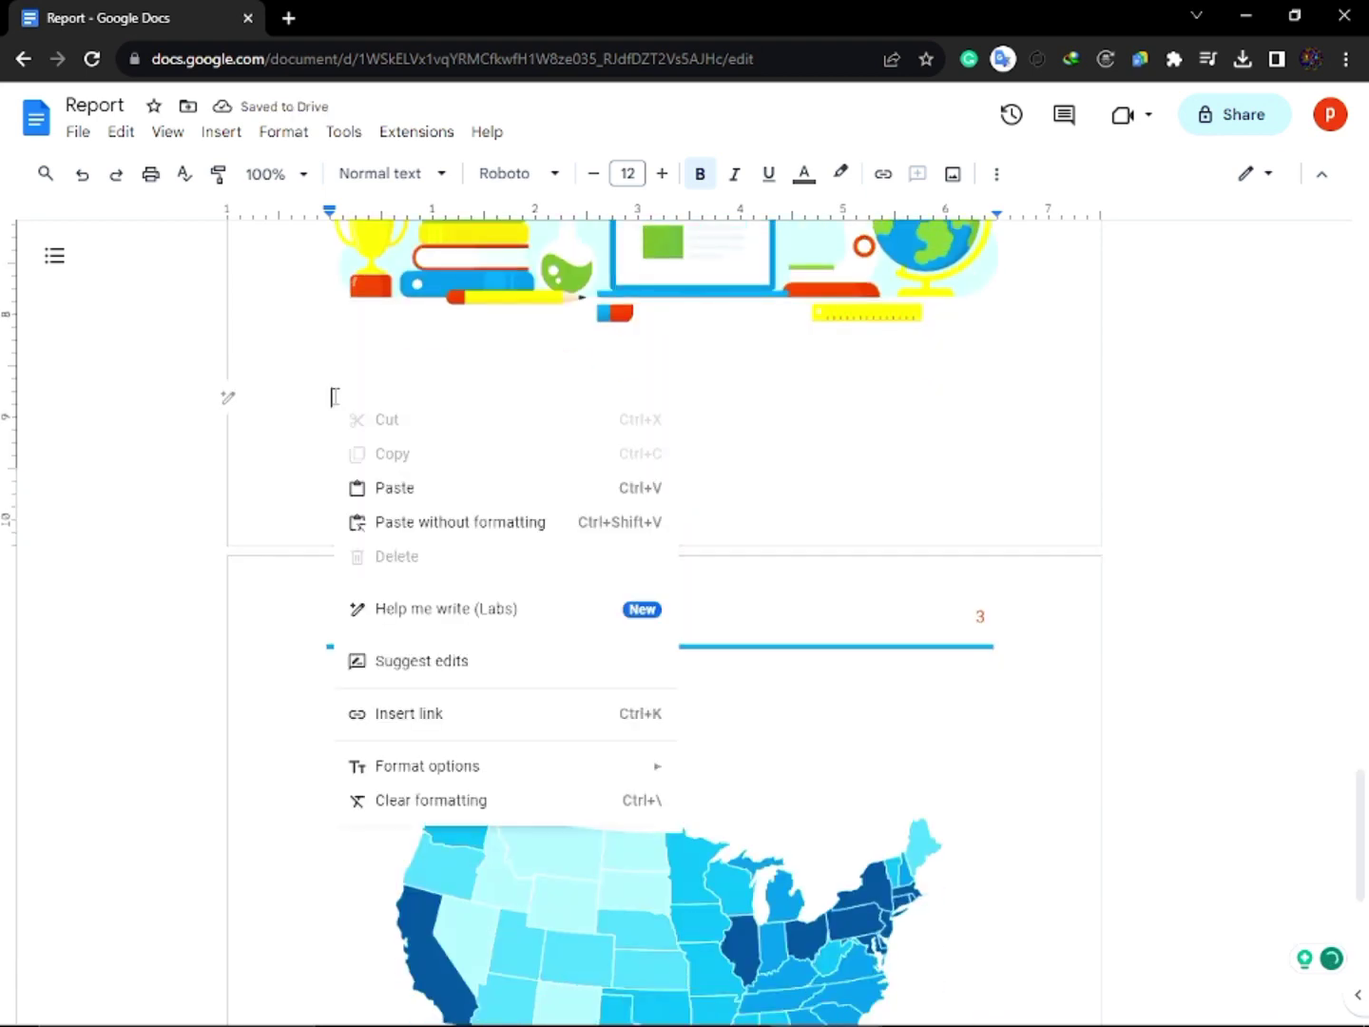
{"action": "left_click", "coordinate": [433, 489]}
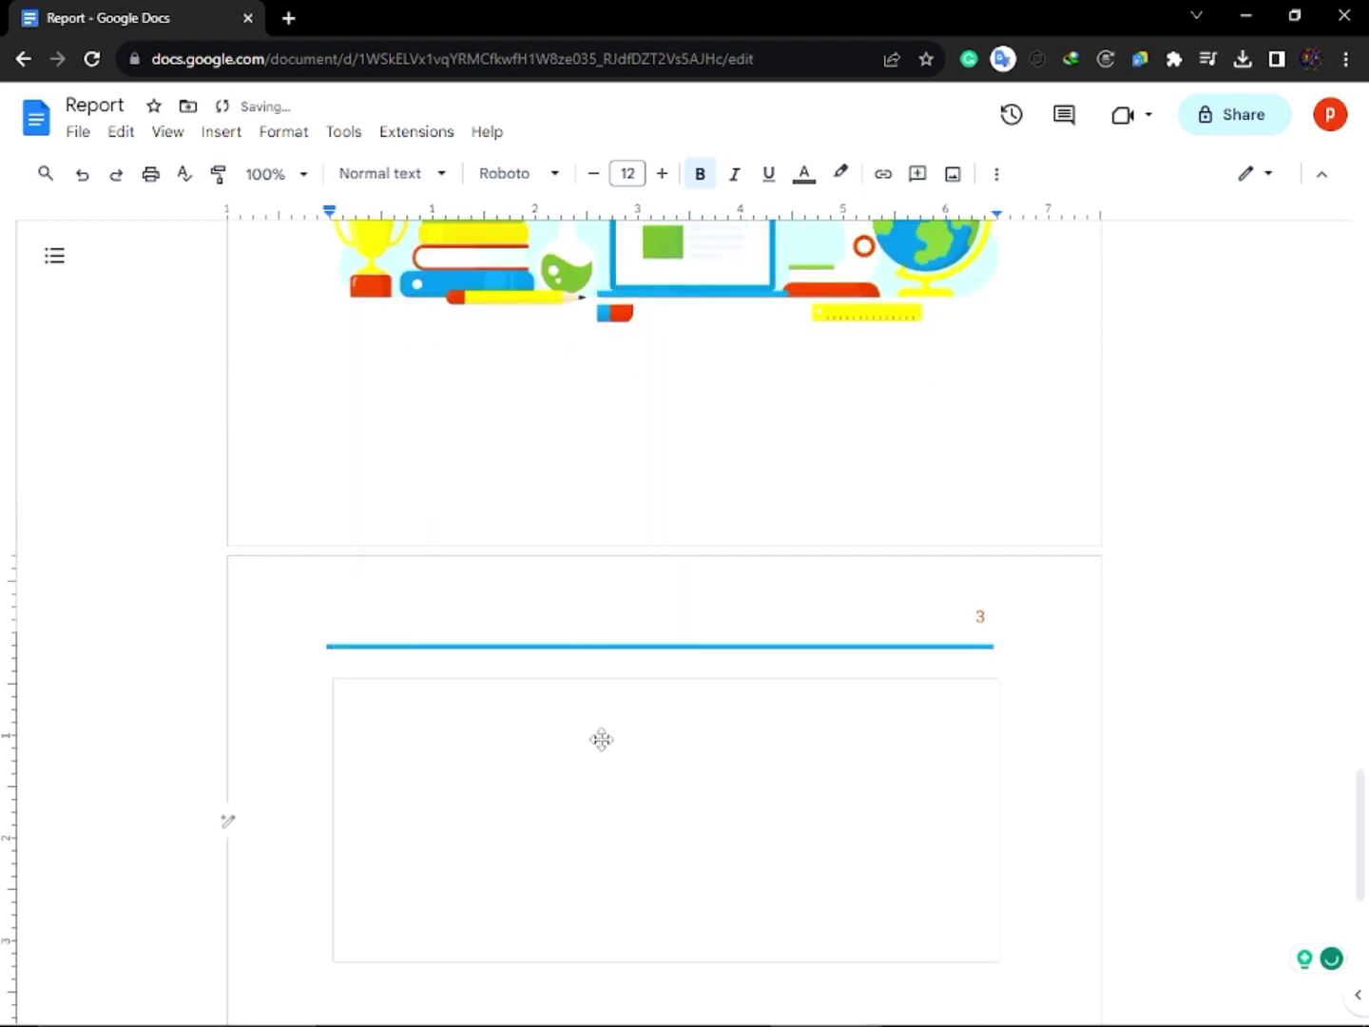
{"action": "scroll", "coordinate": [612, 679], "scroll_direction": "up", "scroll_amount": 5}
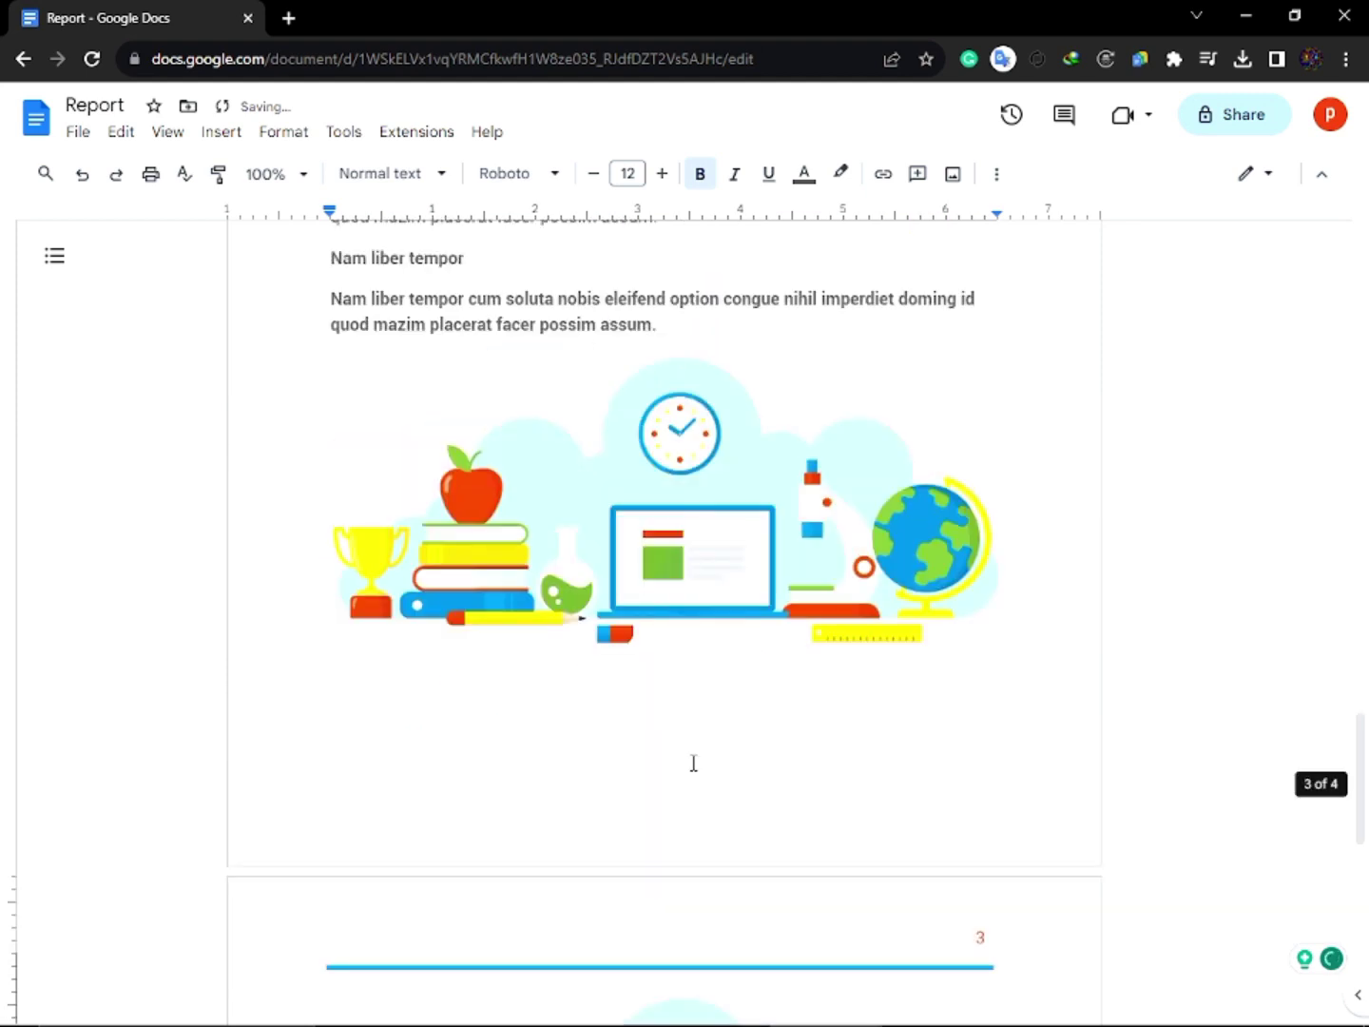
{"action": "scroll", "coordinate": [694, 763], "scroll_direction": "down", "scroll_amount": 4}
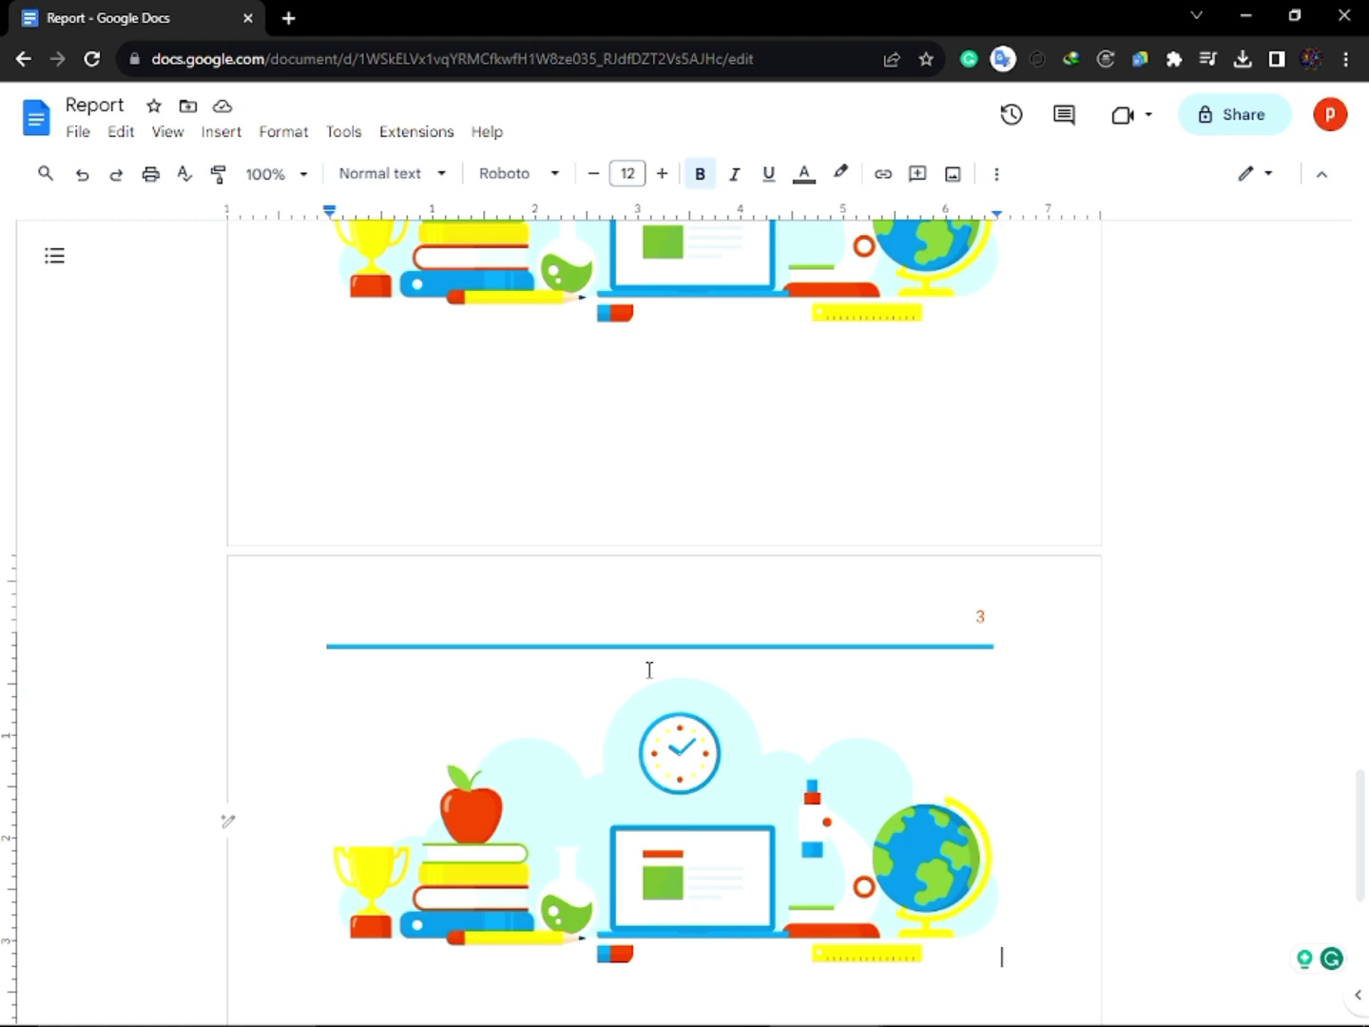
{"action": "key", "text": "BackSpace"}
Place the caret at the start of the WIN + V line
{"action": "scroll", "coordinate": [641, 653], "scroll_direction": "up", "scroll_amount": 5}
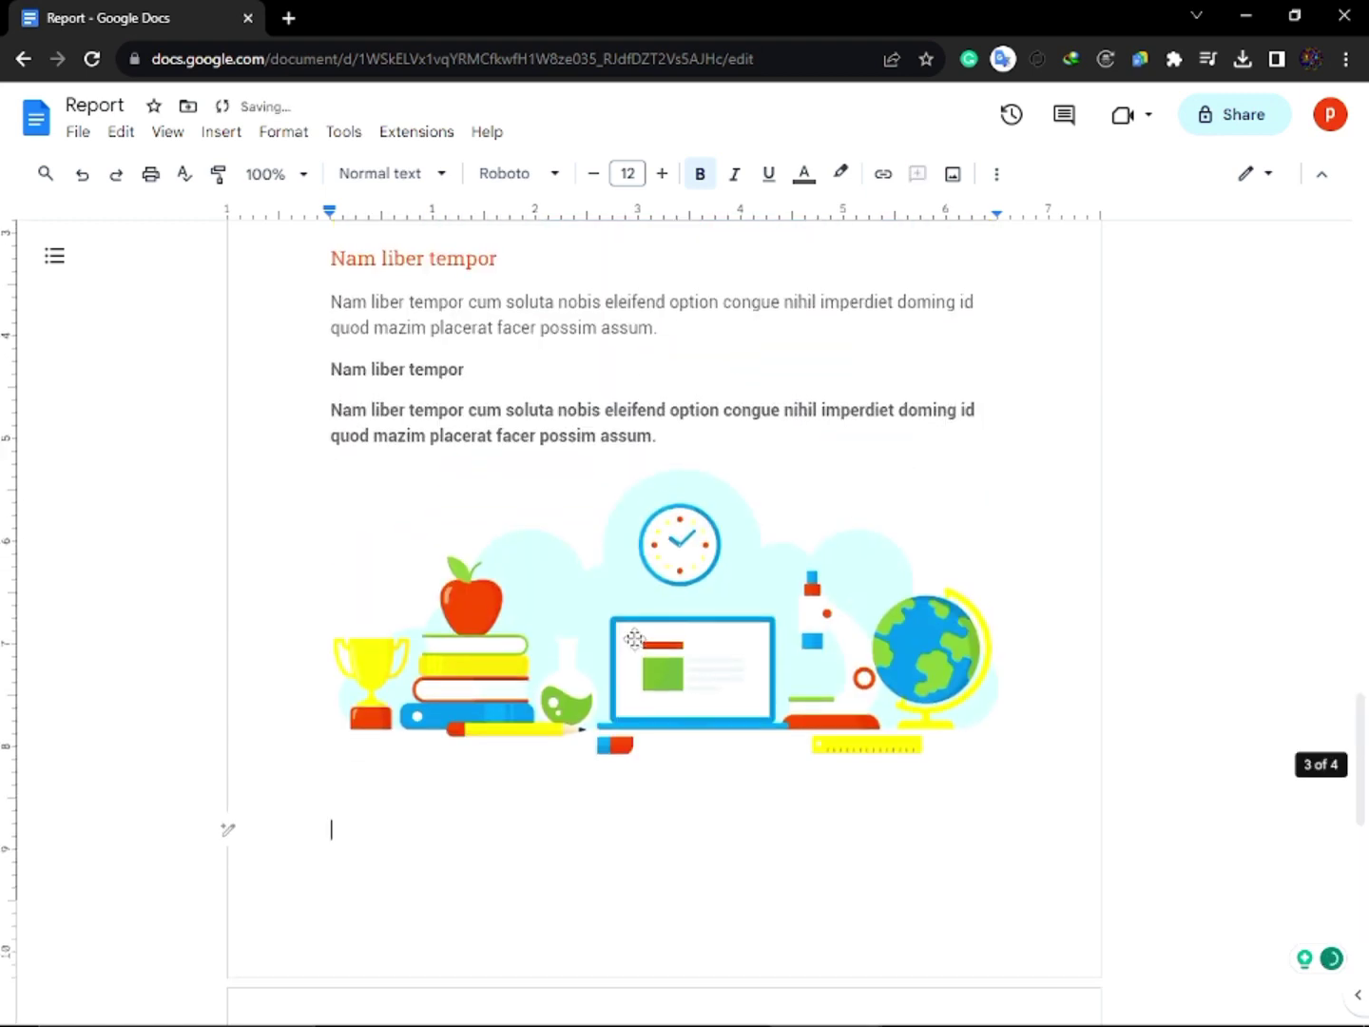
{"action": "scroll", "coordinate": [635, 638], "scroll_direction": "up", "scroll_amount": 3}
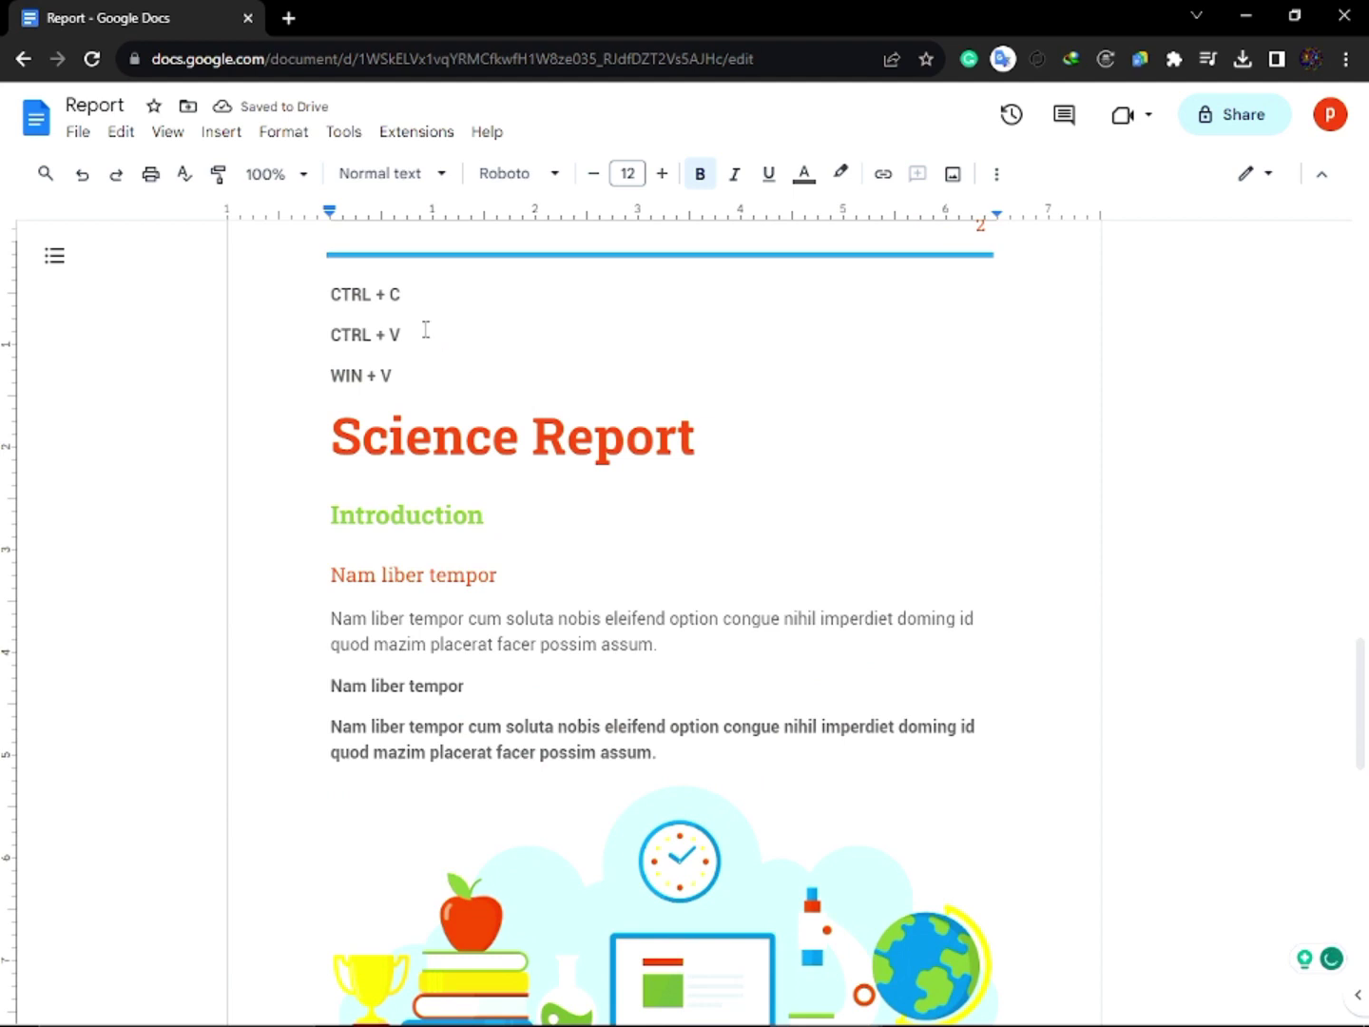
{"action": "left_click", "coordinate": [326, 377]}
Scroll through the clipboard history entries and open options for the bottom, blank entry
{"action": "key", "text": "super+v"}
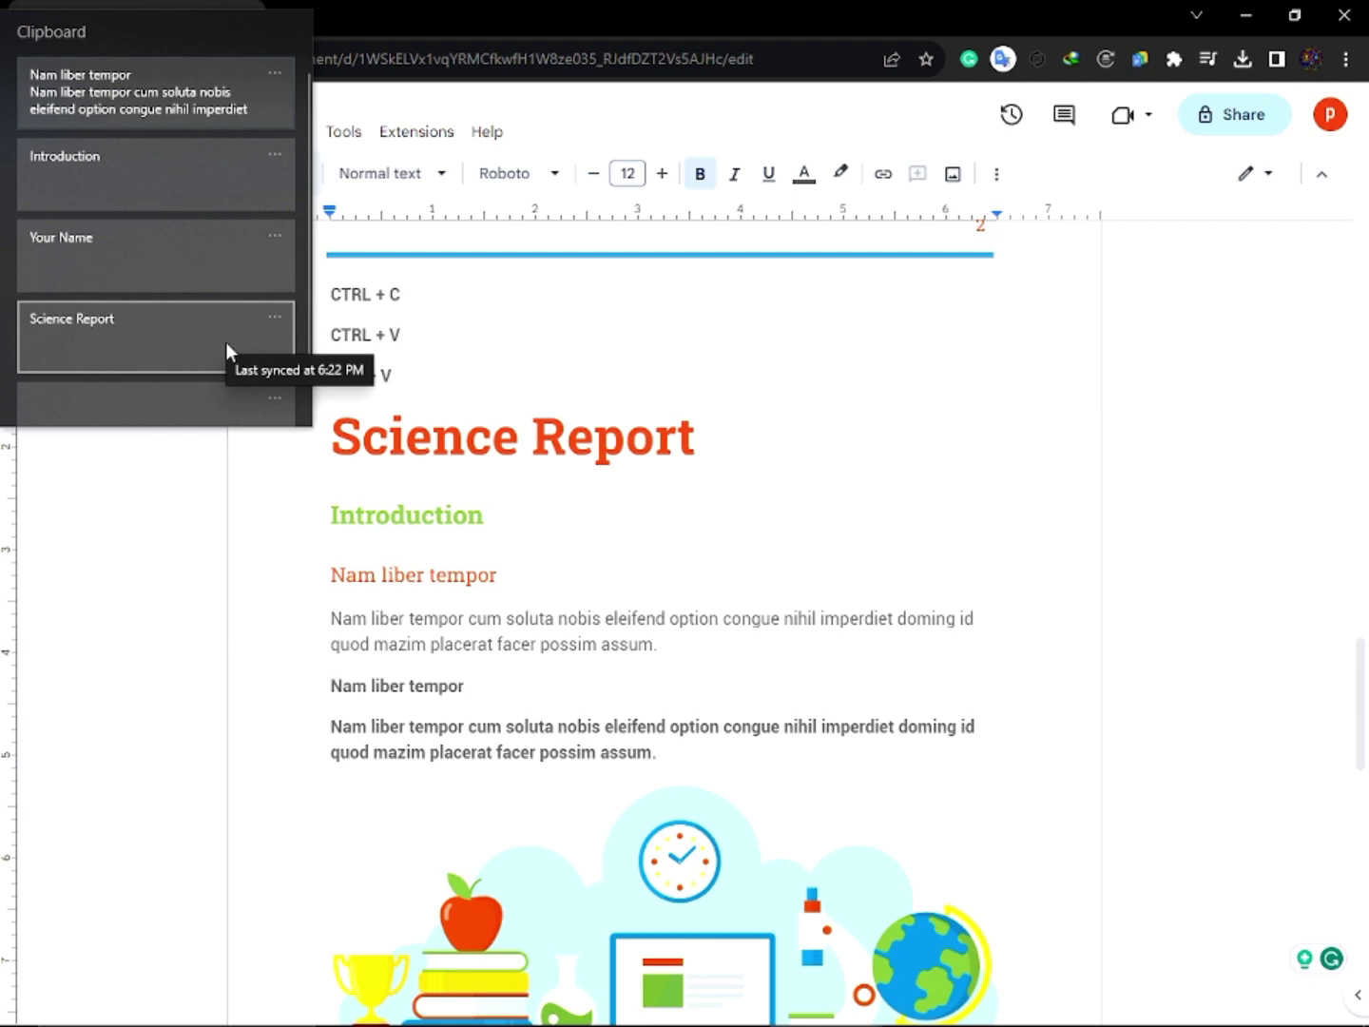
{"action": "scroll", "coordinate": [226, 342], "scroll_direction": "down", "scroll_amount": 1}
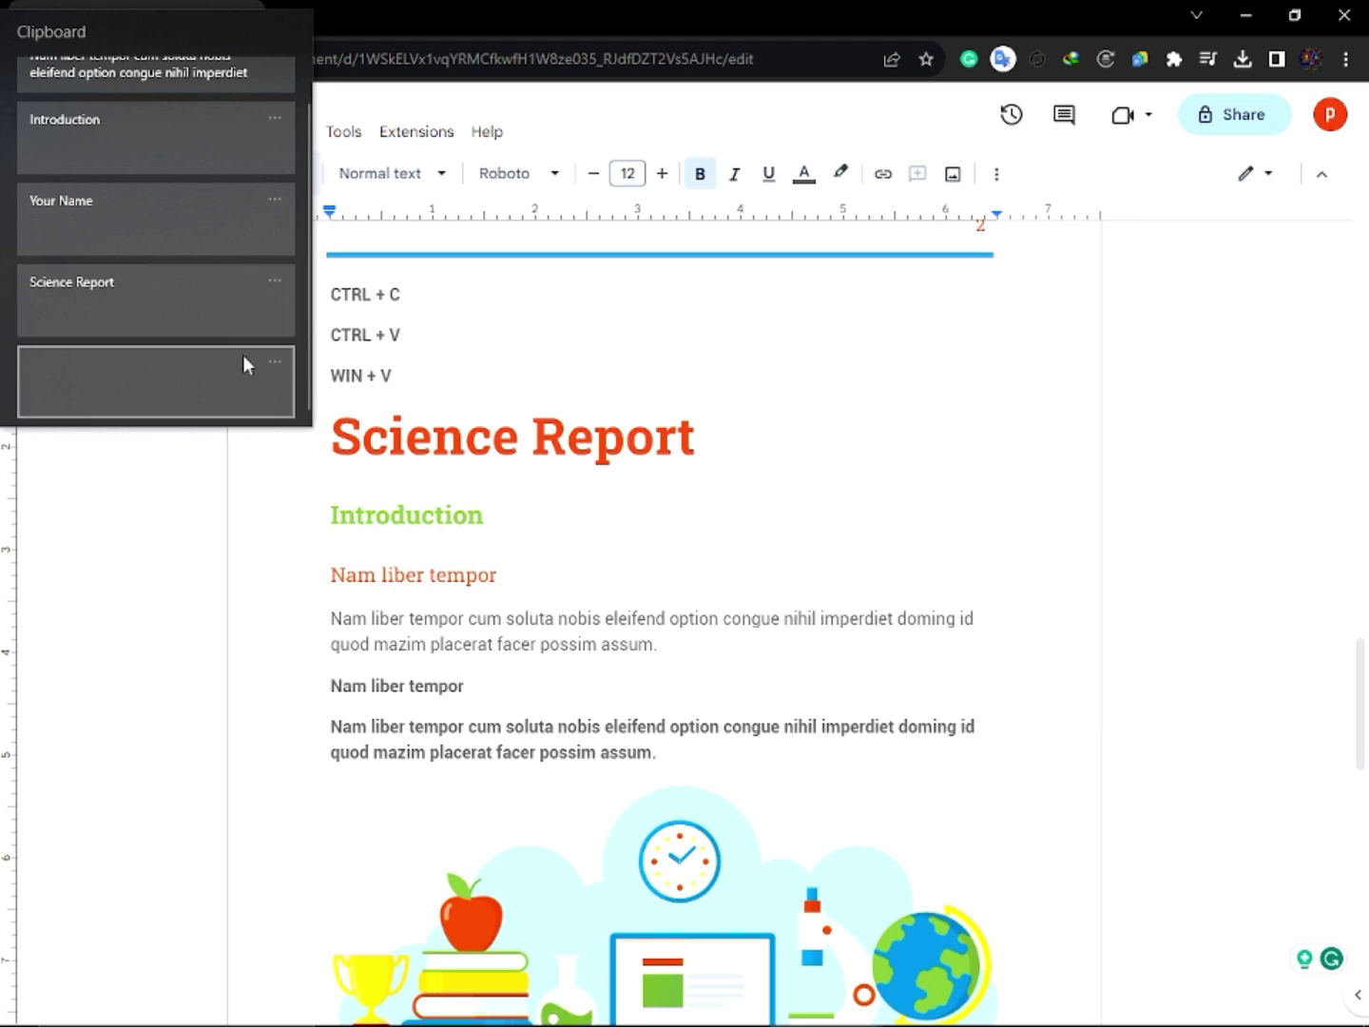
{"action": "scroll", "coordinate": [243, 360], "scroll_direction": "up", "scroll_amount": 1}
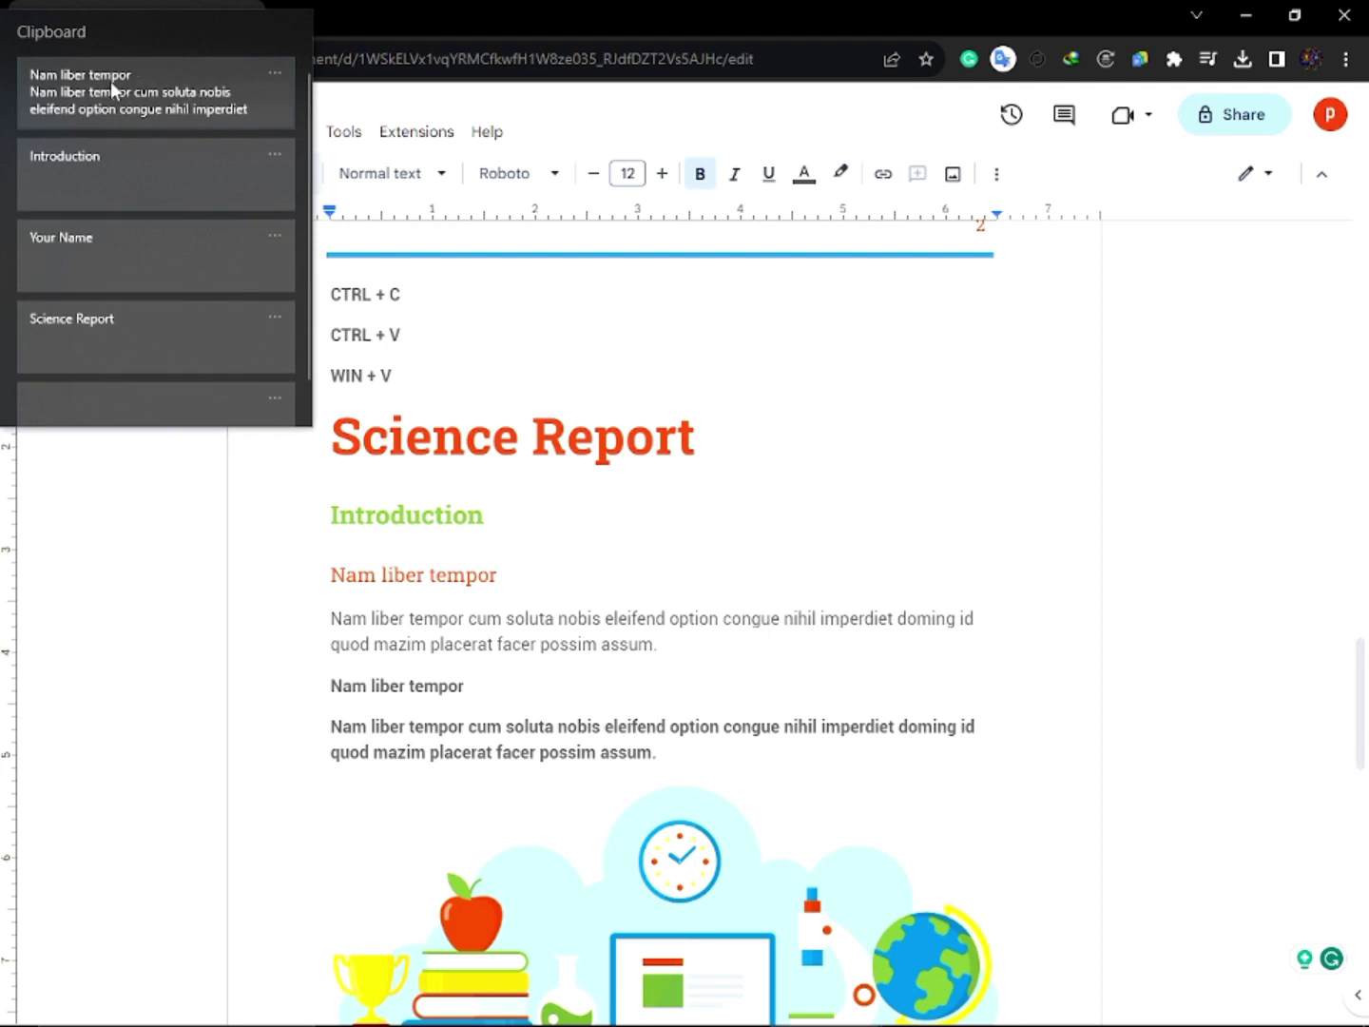
{"action": "scroll", "coordinate": [158, 205], "scroll_direction": "down", "scroll_amount": 1}
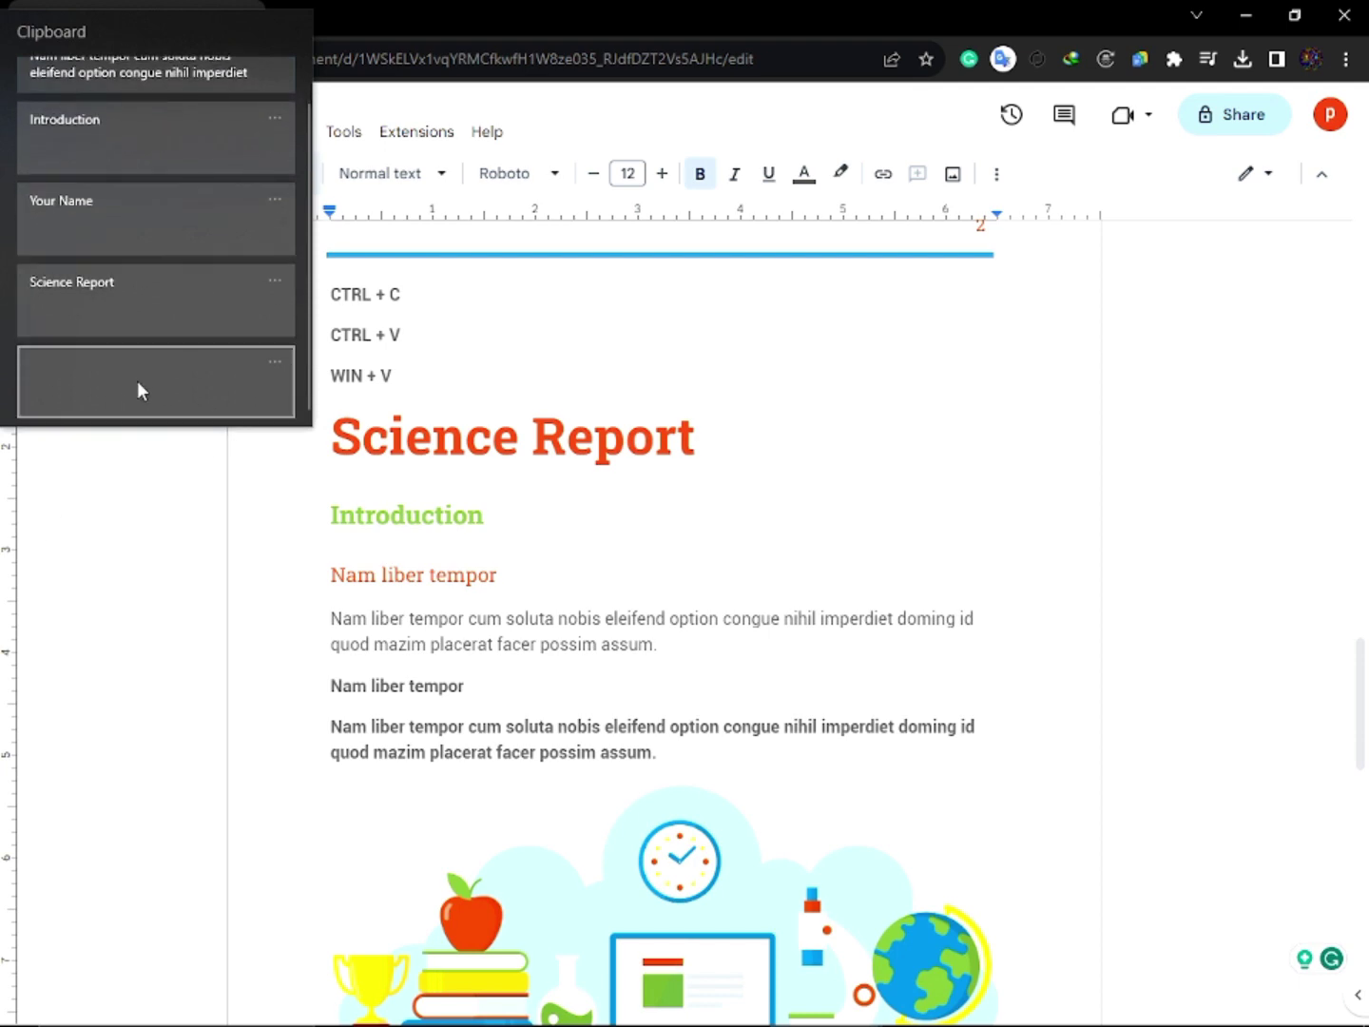
{"action": "scroll", "coordinate": [137, 389], "scroll_direction": "up", "scroll_amount": 1}
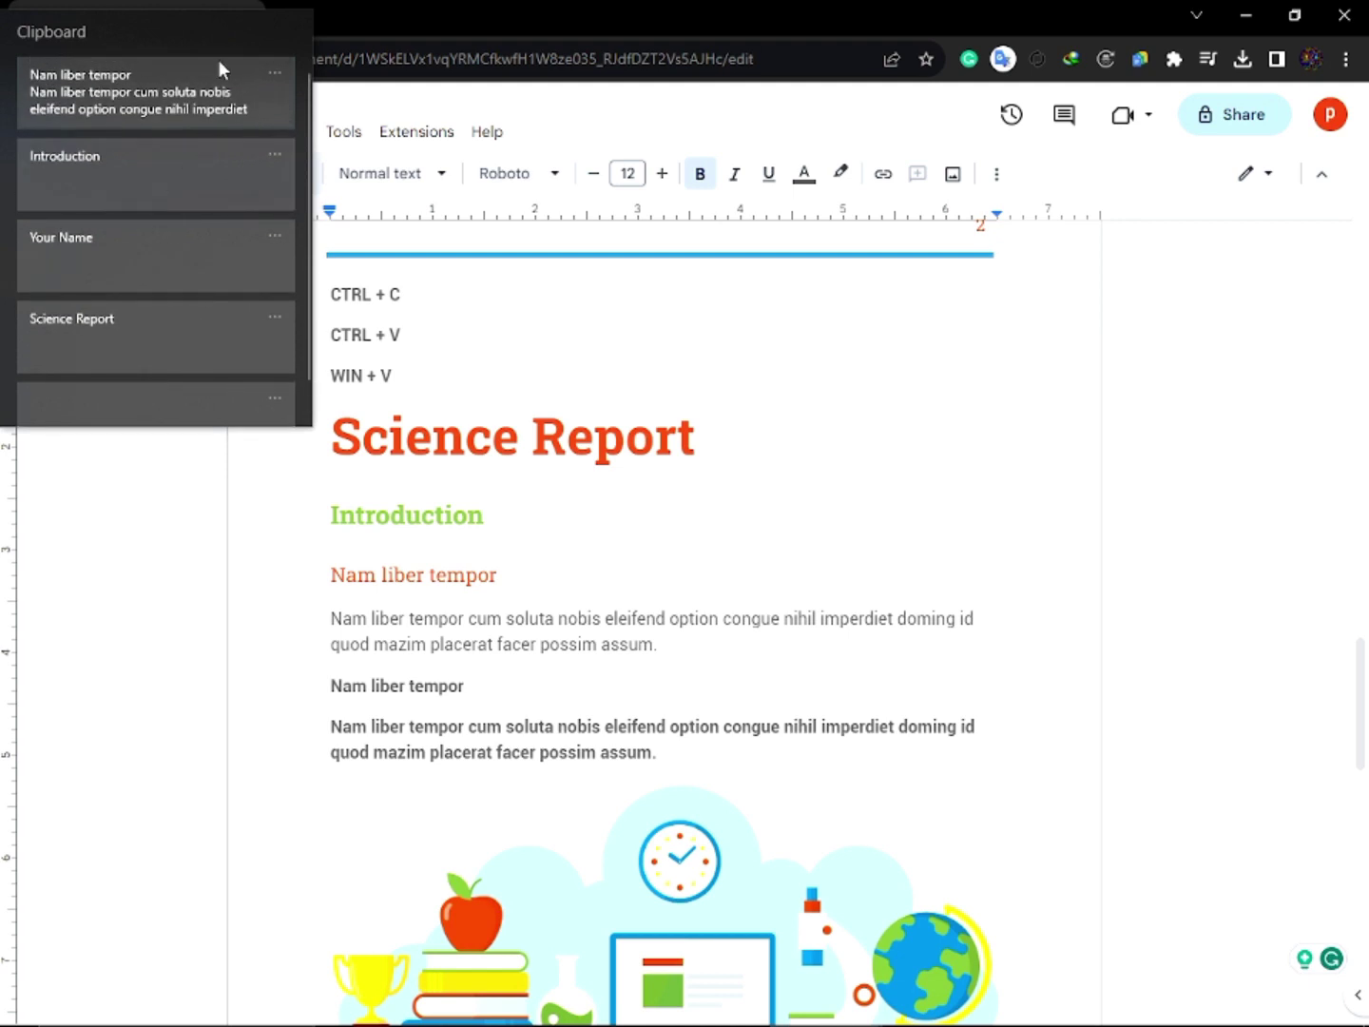
{"action": "scroll", "coordinate": [235, 376], "scroll_direction": "down", "scroll_amount": 1}
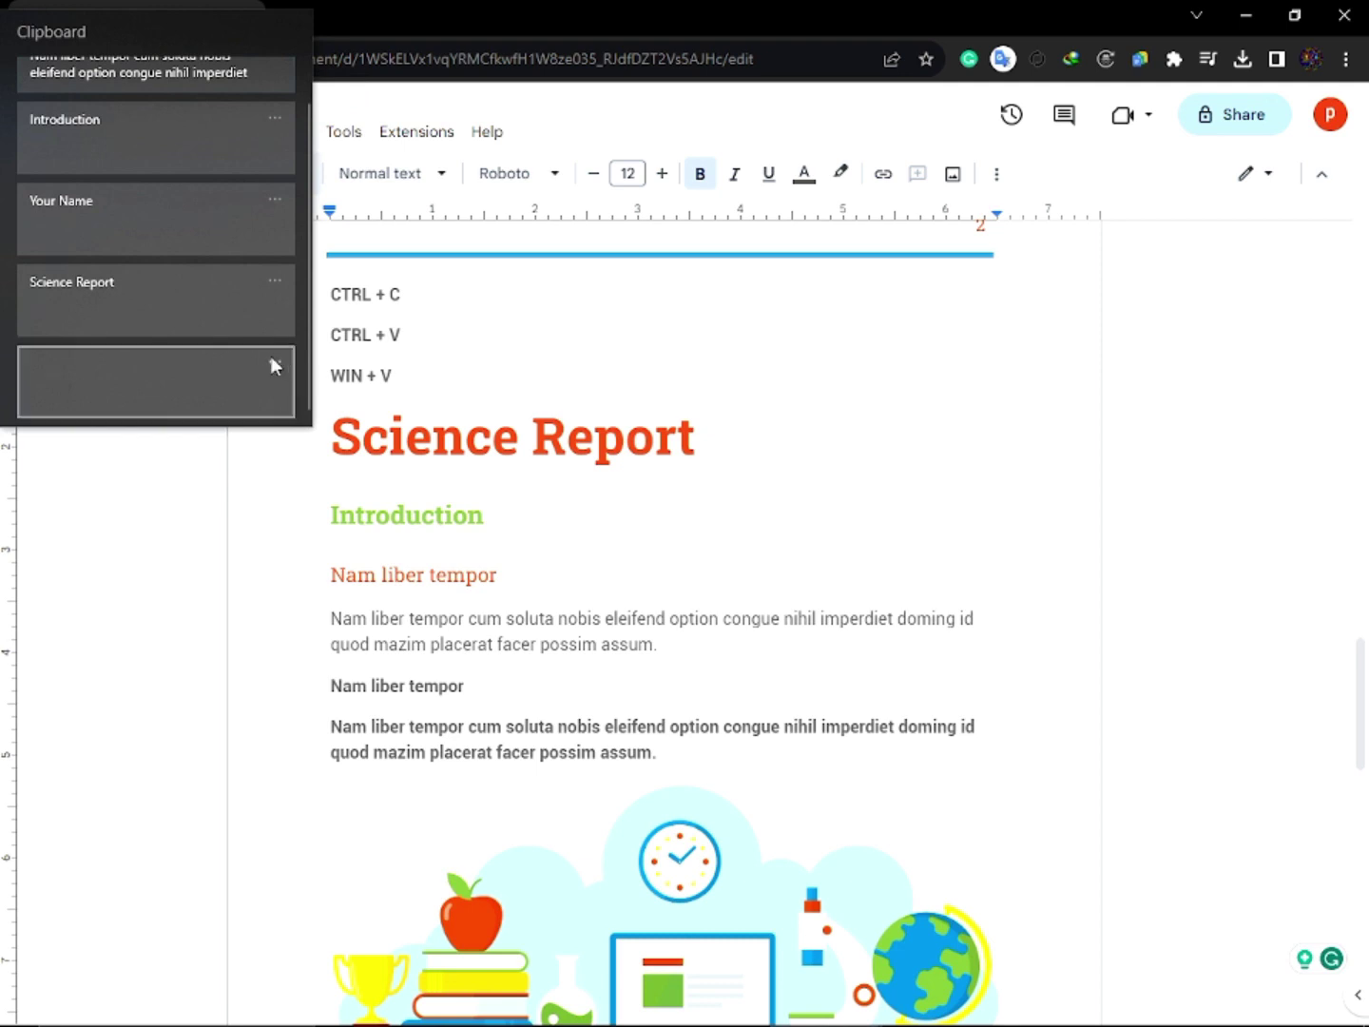
{"action": "left_click", "coordinate": [274, 361]}
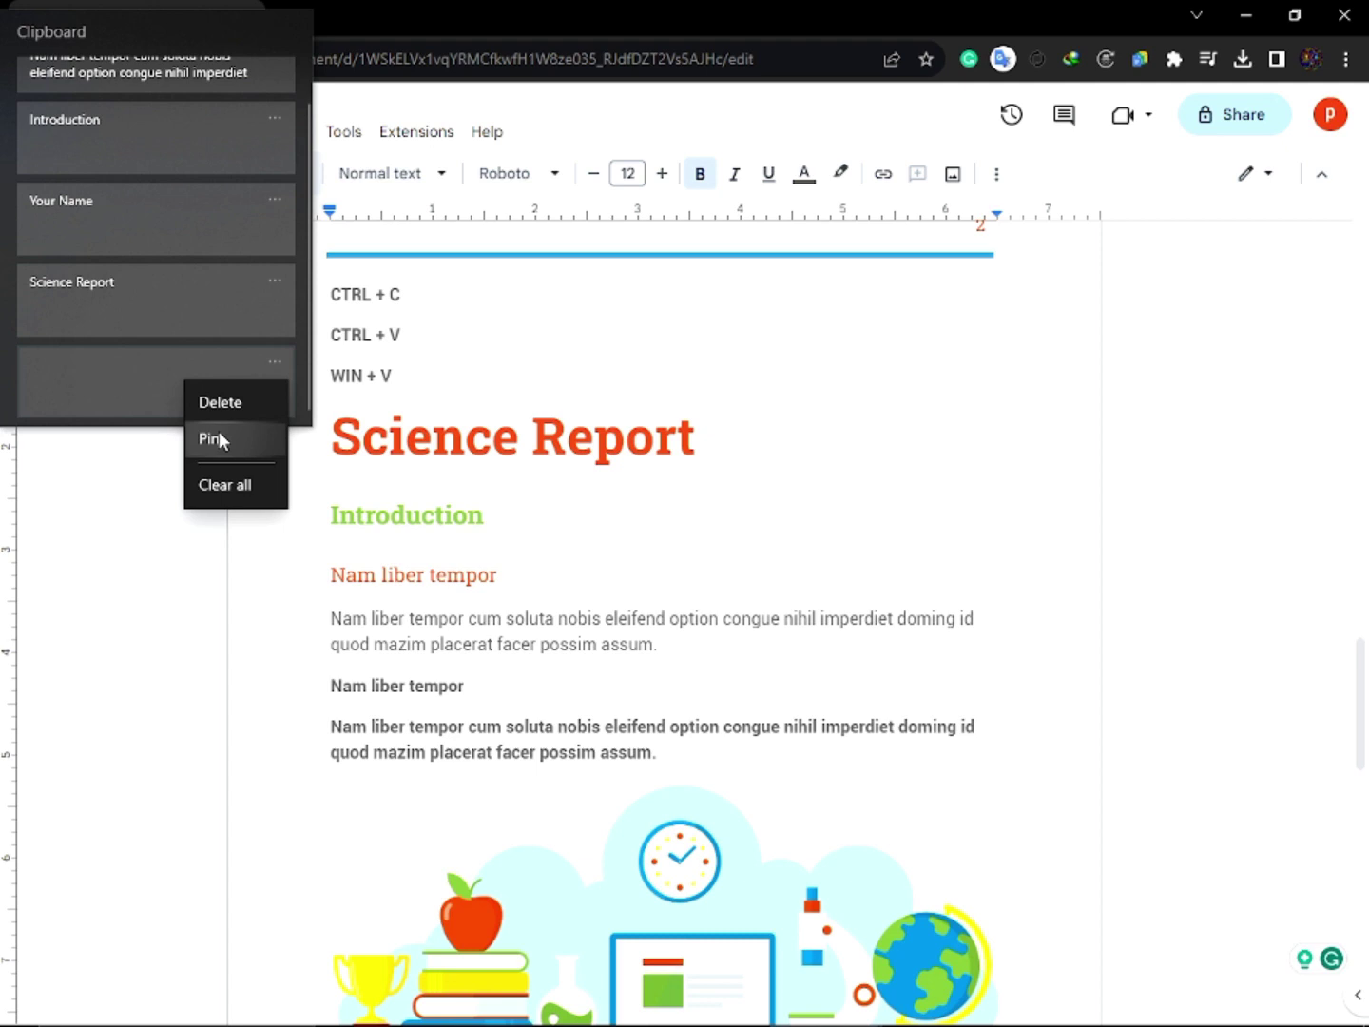
Pin the Science Report and Your Name entries in the clipboard history
{"action": "left_click", "coordinate": [277, 277]}
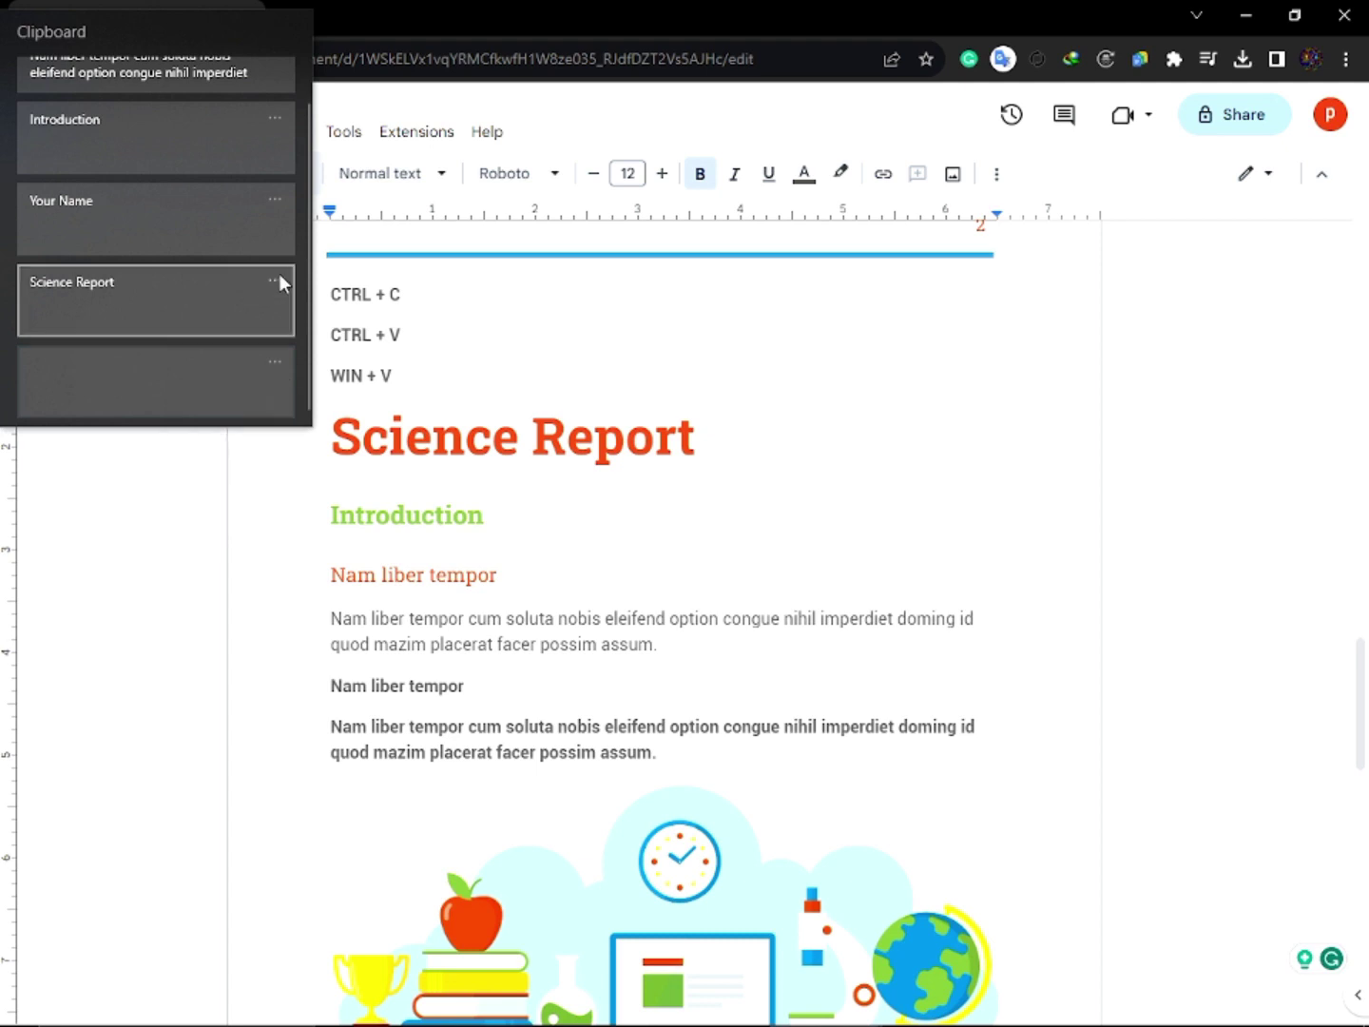
{"action": "left_click", "coordinate": [279, 280]}
{"action": "left_click", "coordinate": [247, 359]}
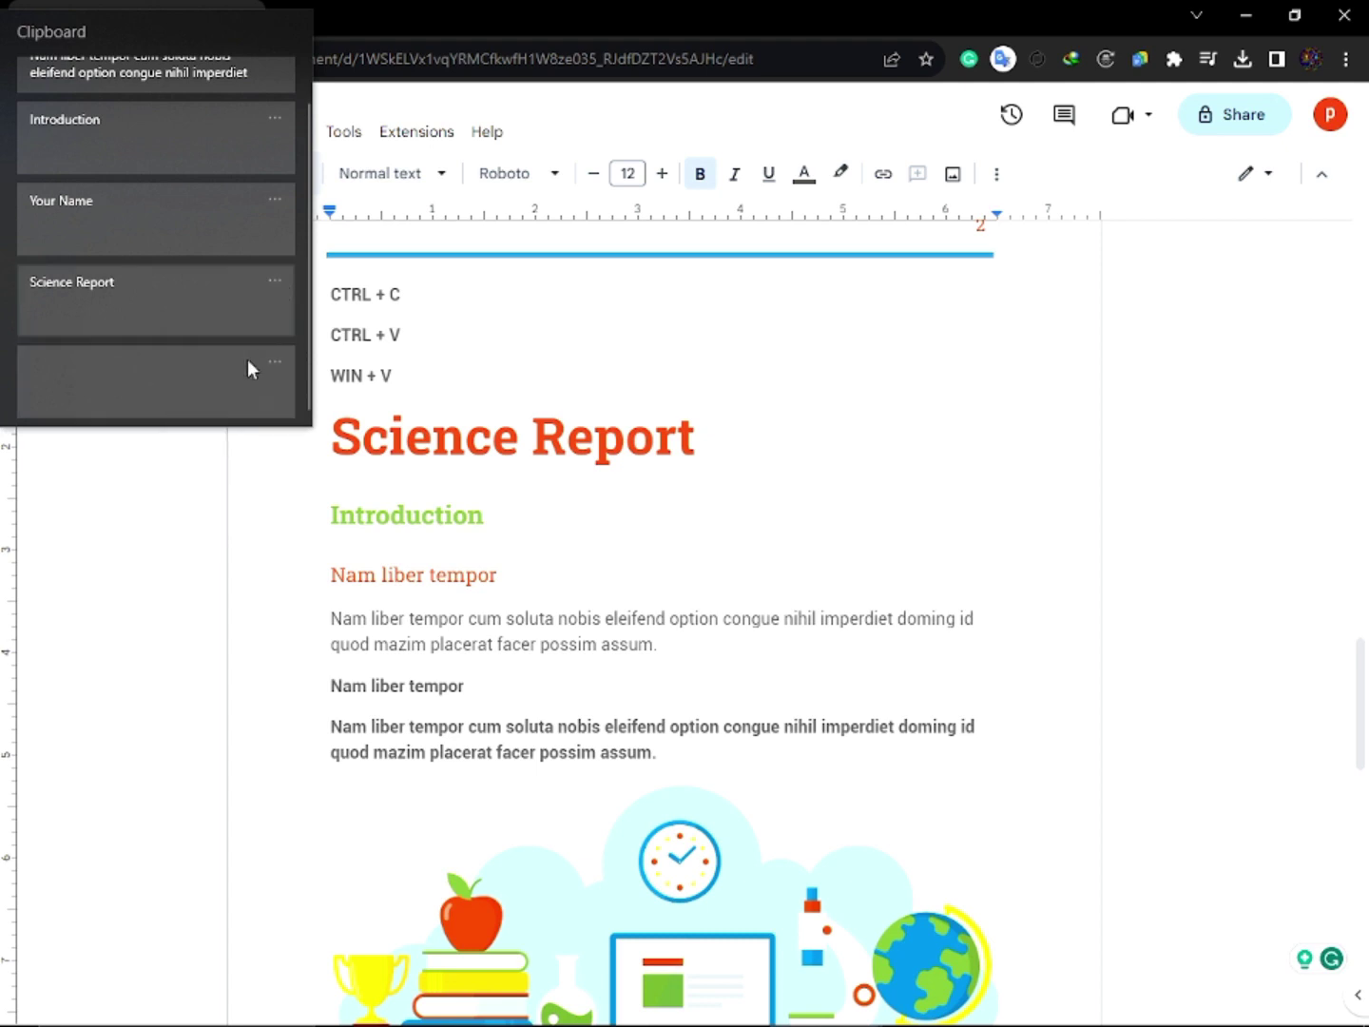
{"action": "left_click", "coordinate": [275, 199]}
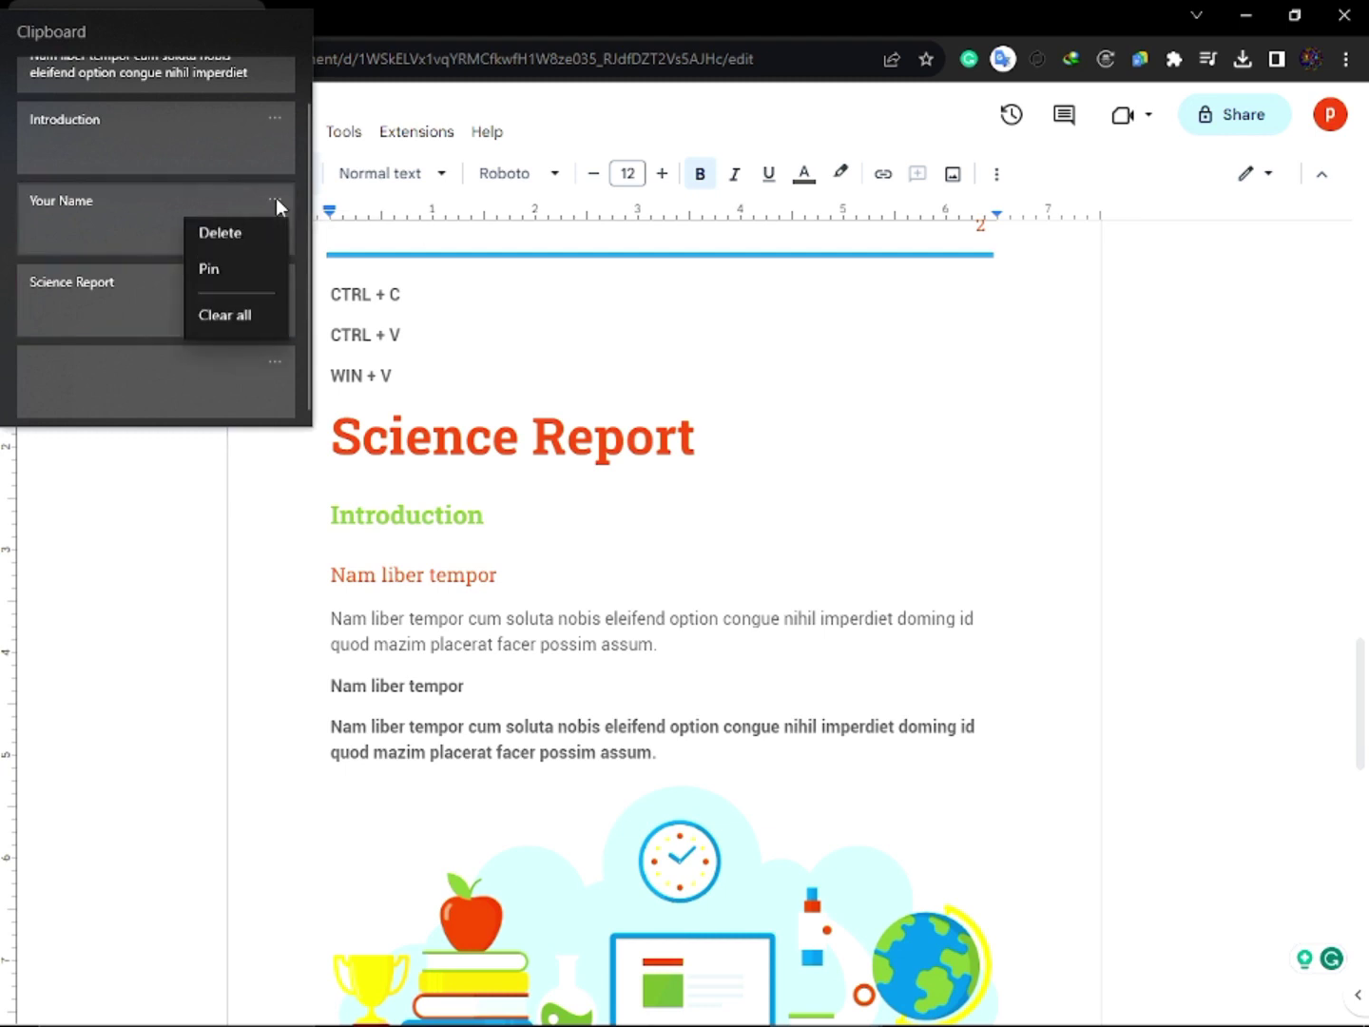
{"action": "left_click", "coordinate": [239, 268]}
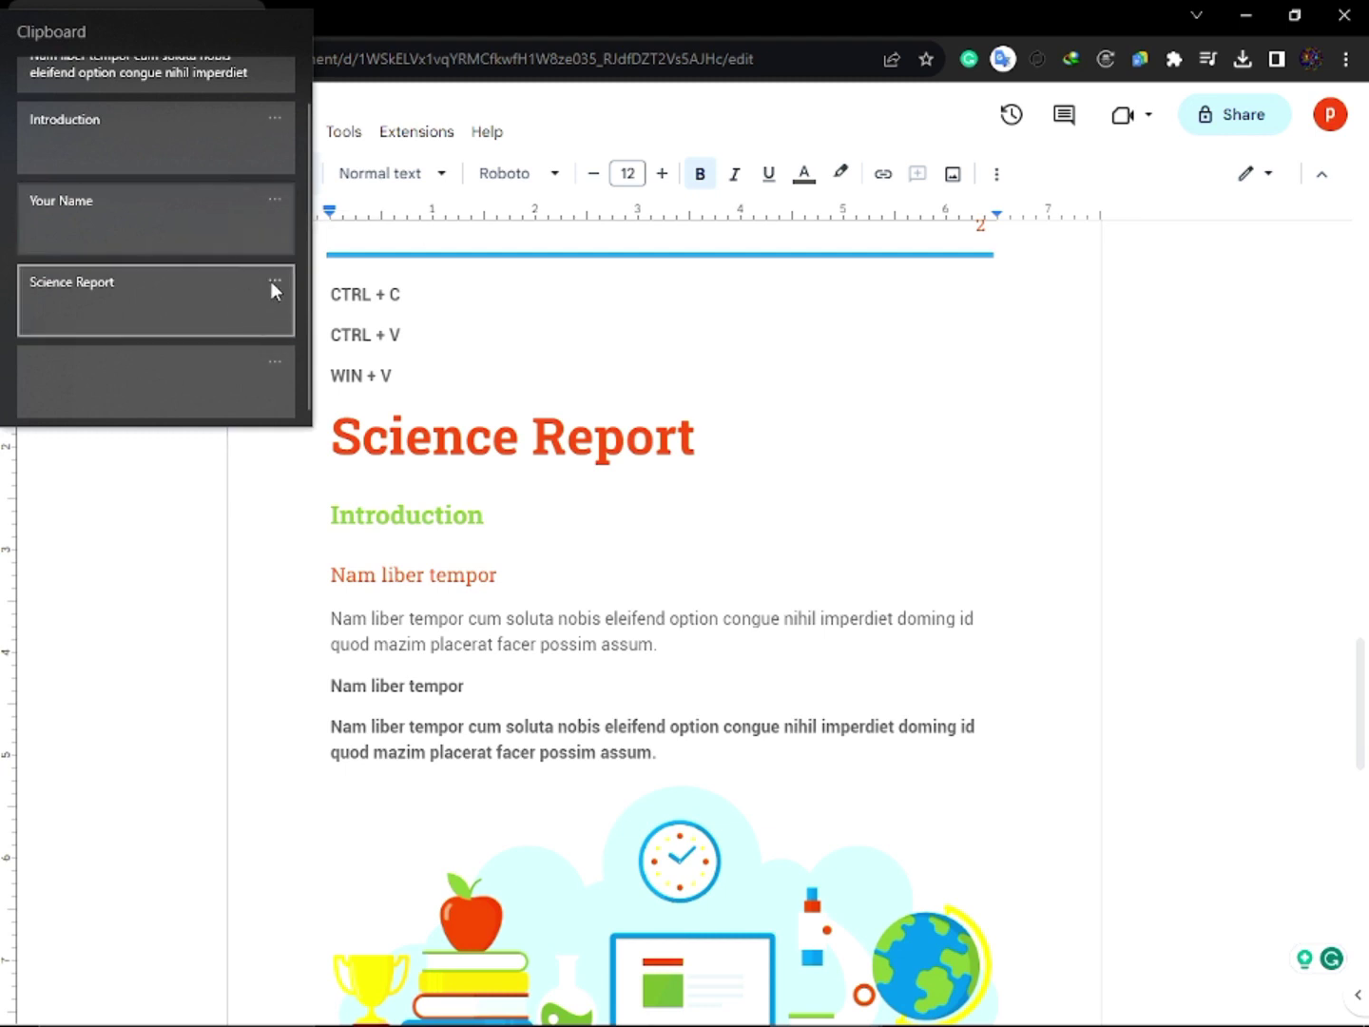
{"action": "left_click", "coordinate": [273, 280]}
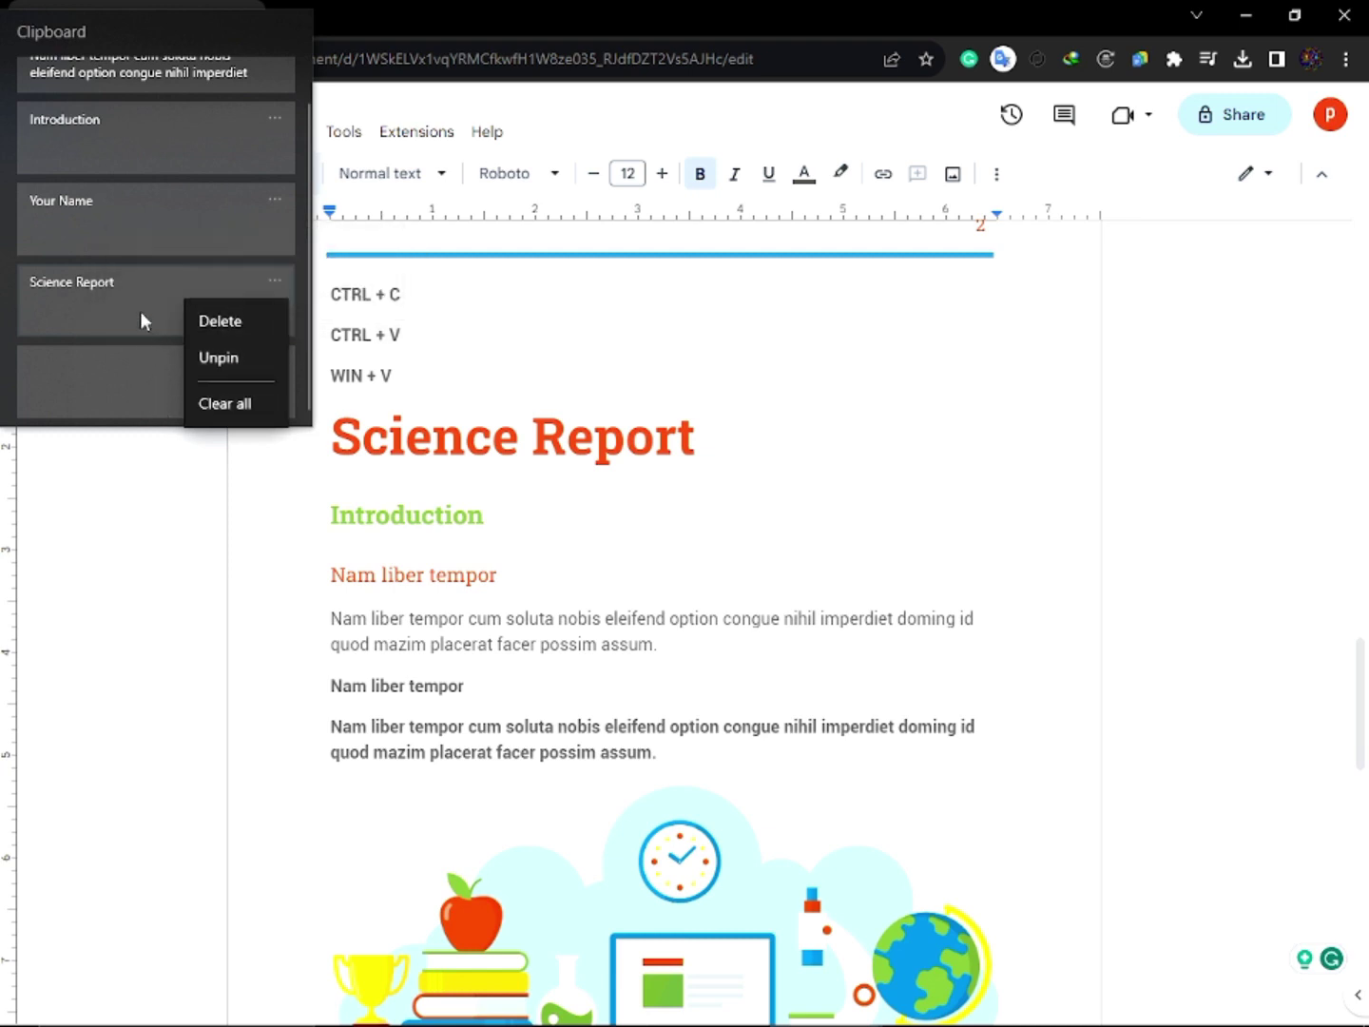
Unpin and delete the Your Name clipboard entry
{"action": "key", "text": "Escape"}
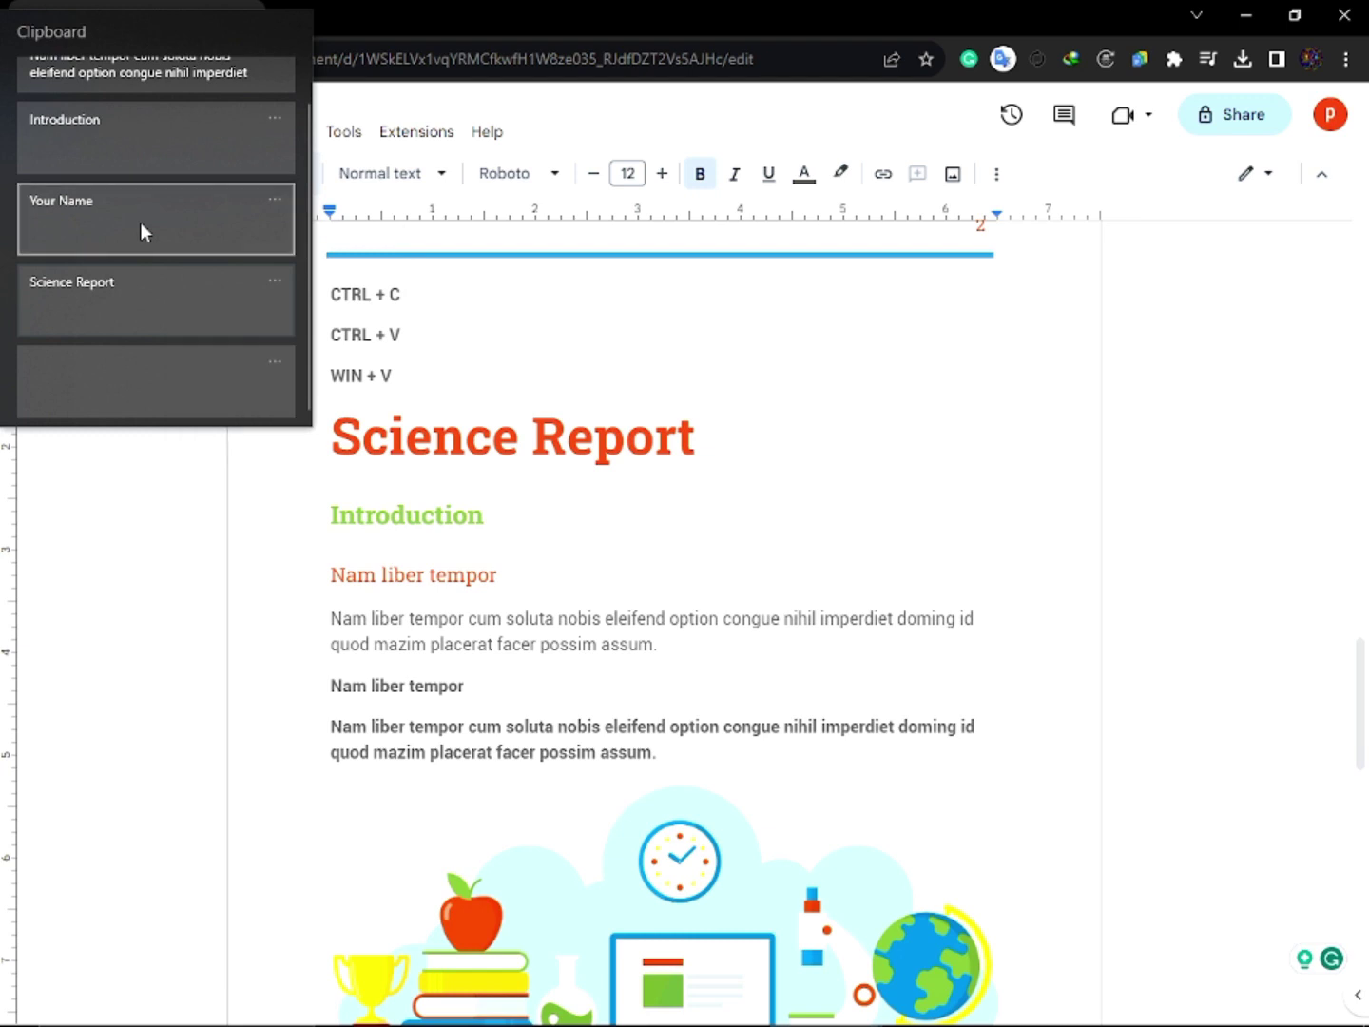
{"action": "left_click", "coordinate": [277, 200]}
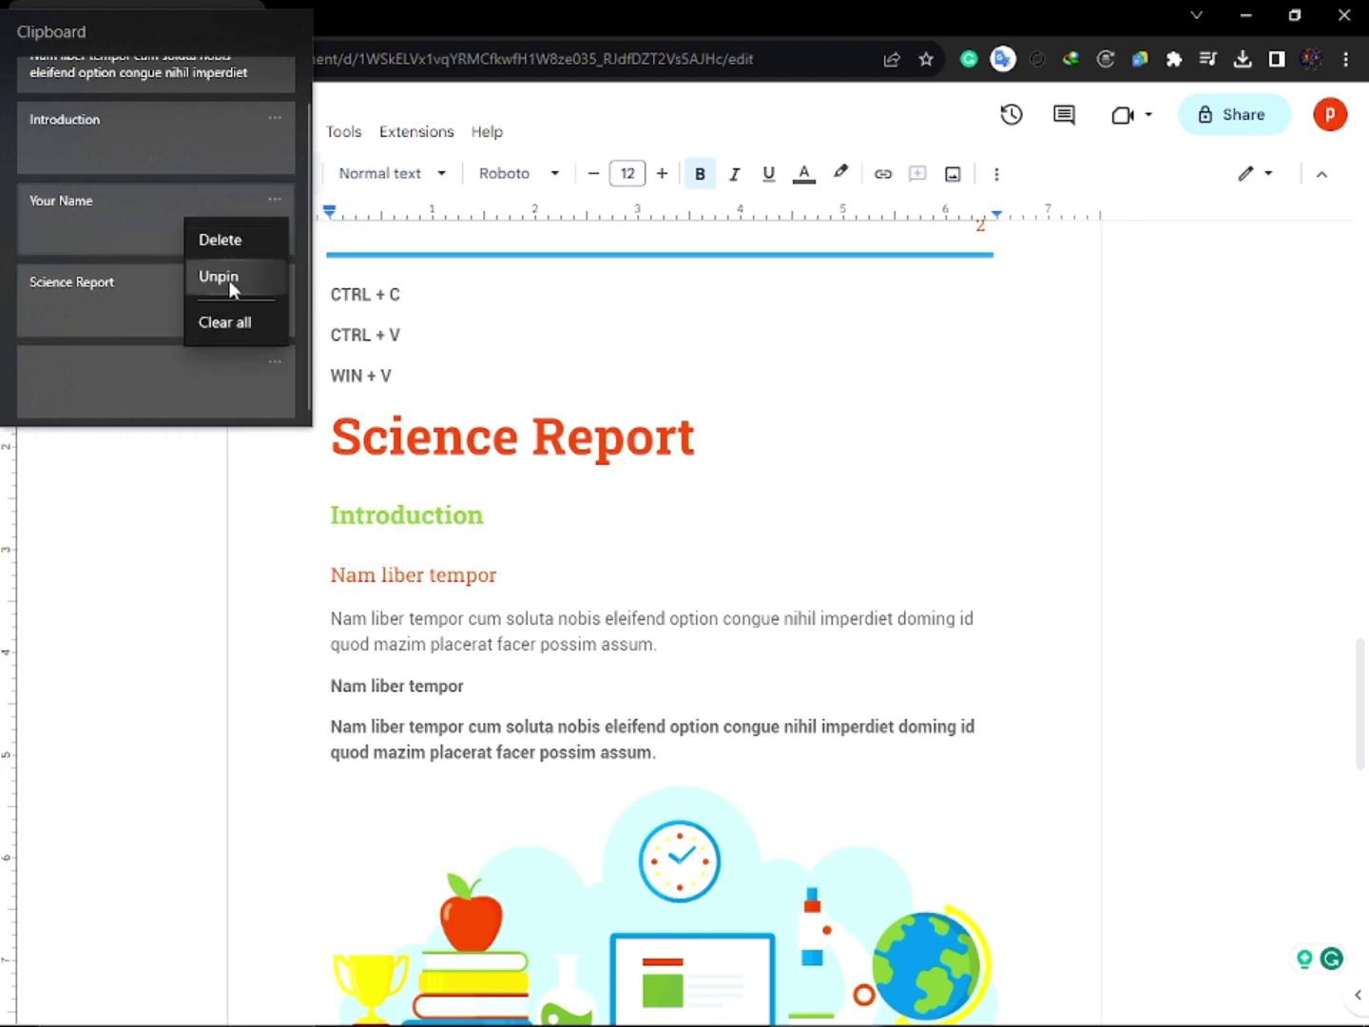
{"action": "left_click", "coordinate": [229, 281]}
{"action": "left_click", "coordinate": [270, 200]}
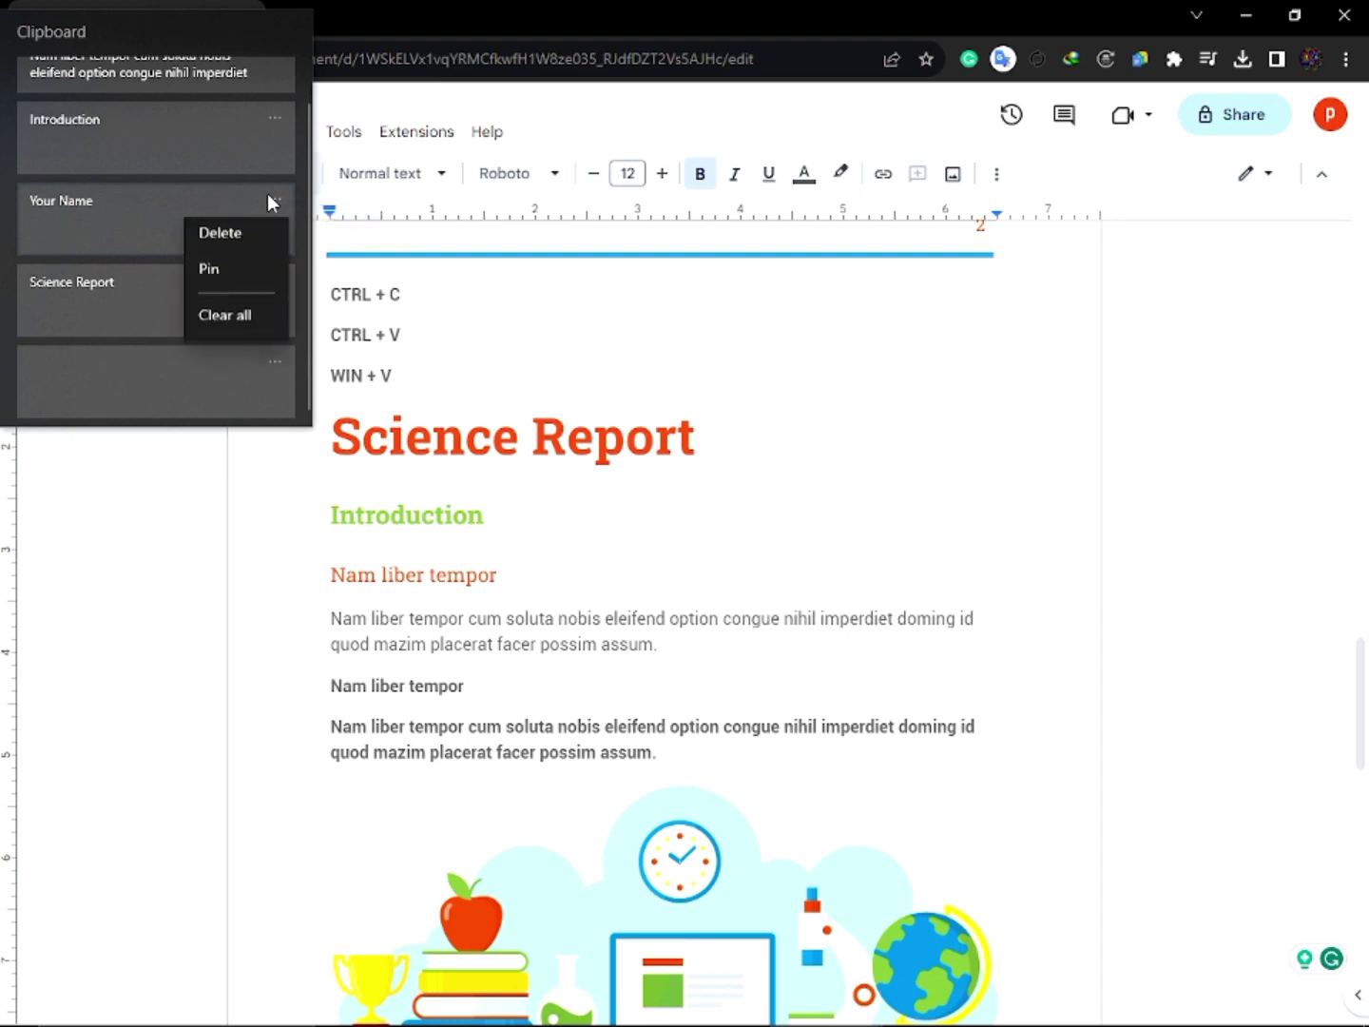
{"action": "left_click", "coordinate": [218, 242]}
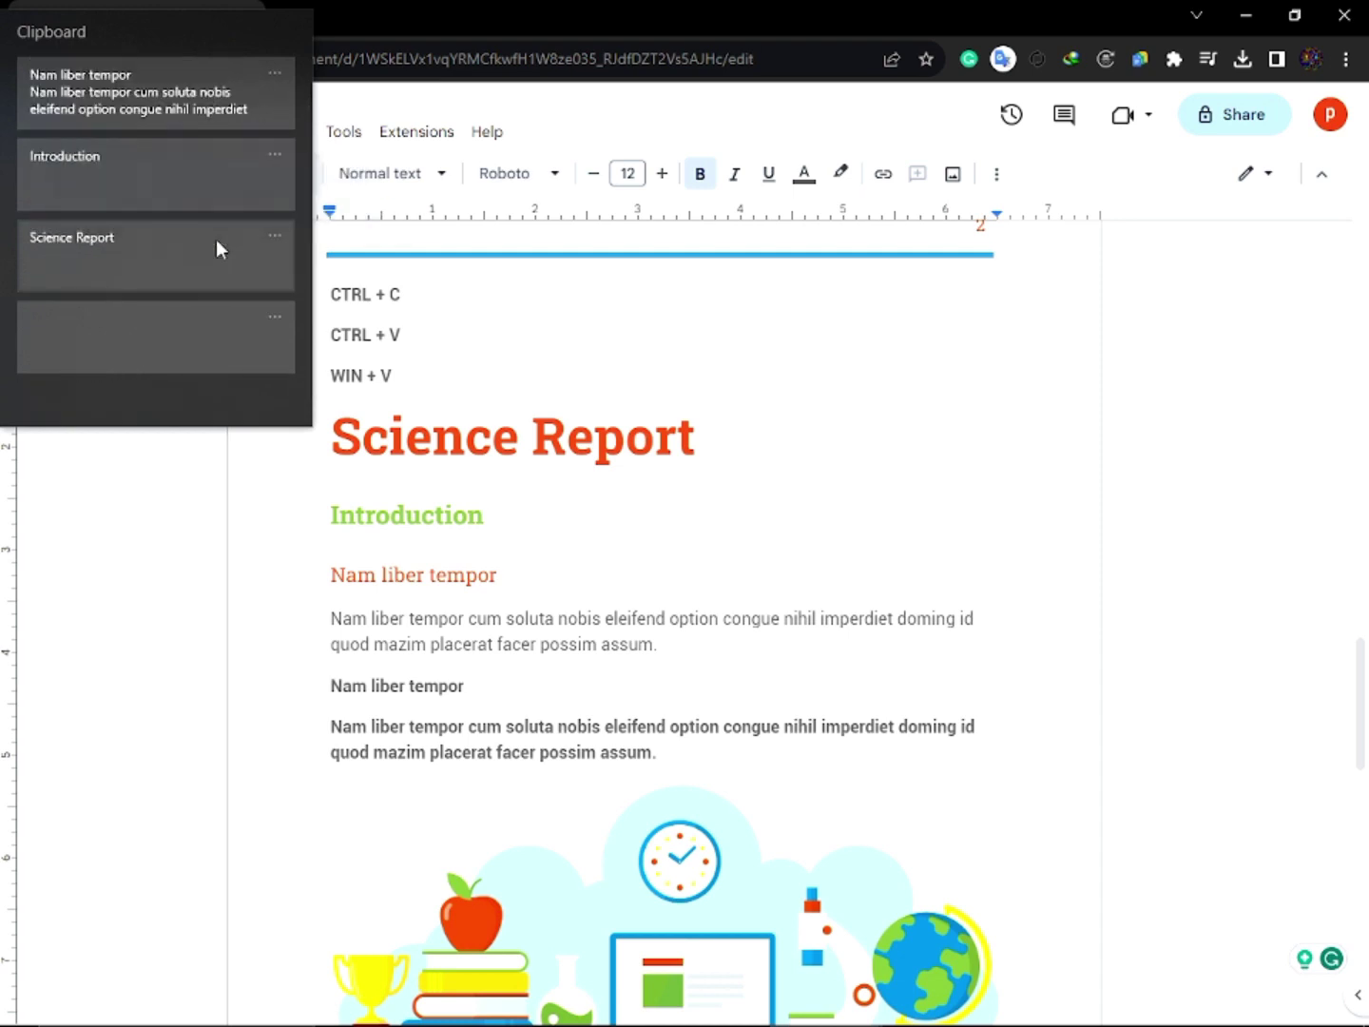
Clear unpinned entries, unpin Science Report, clear all, and close the clipboard panel
{"action": "left_click", "coordinate": [276, 236]}
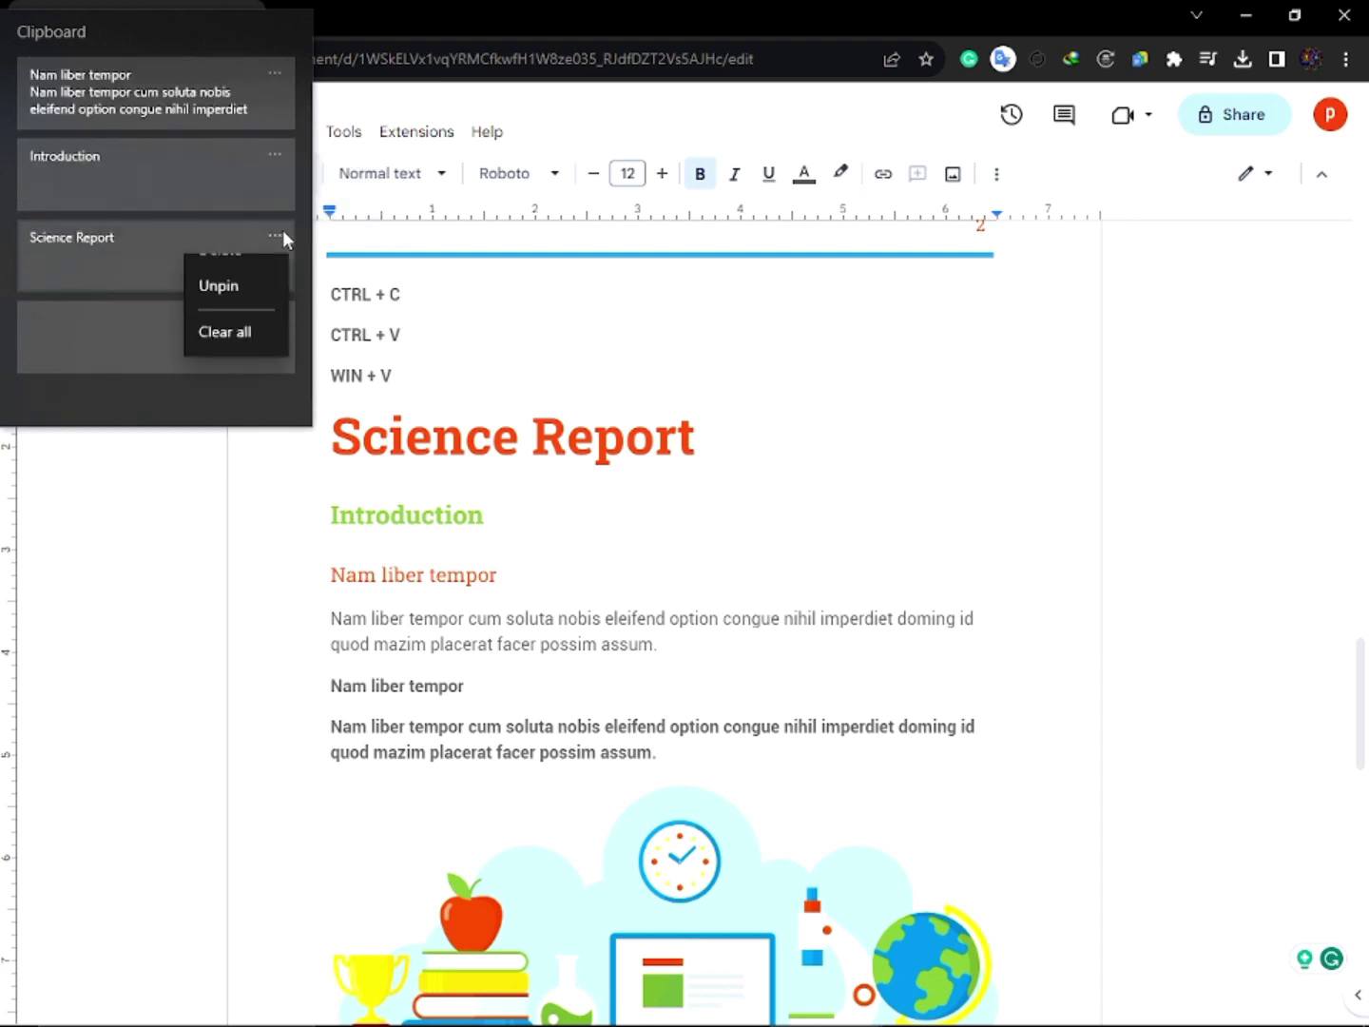
{"action": "left_click", "coordinate": [244, 356]}
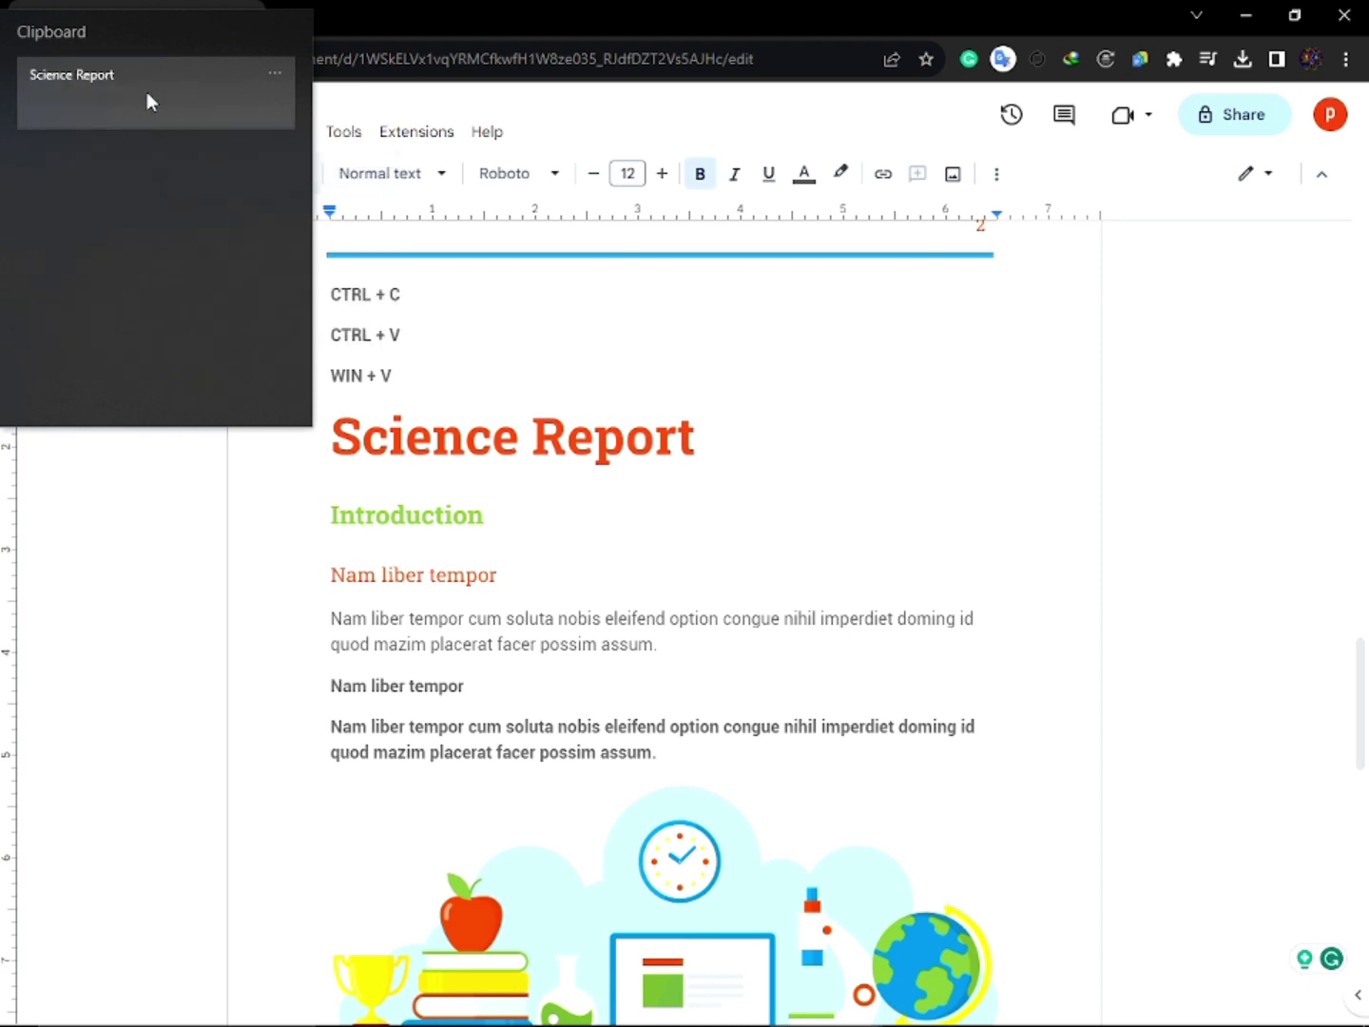
{"action": "left_click", "coordinate": [275, 73]}
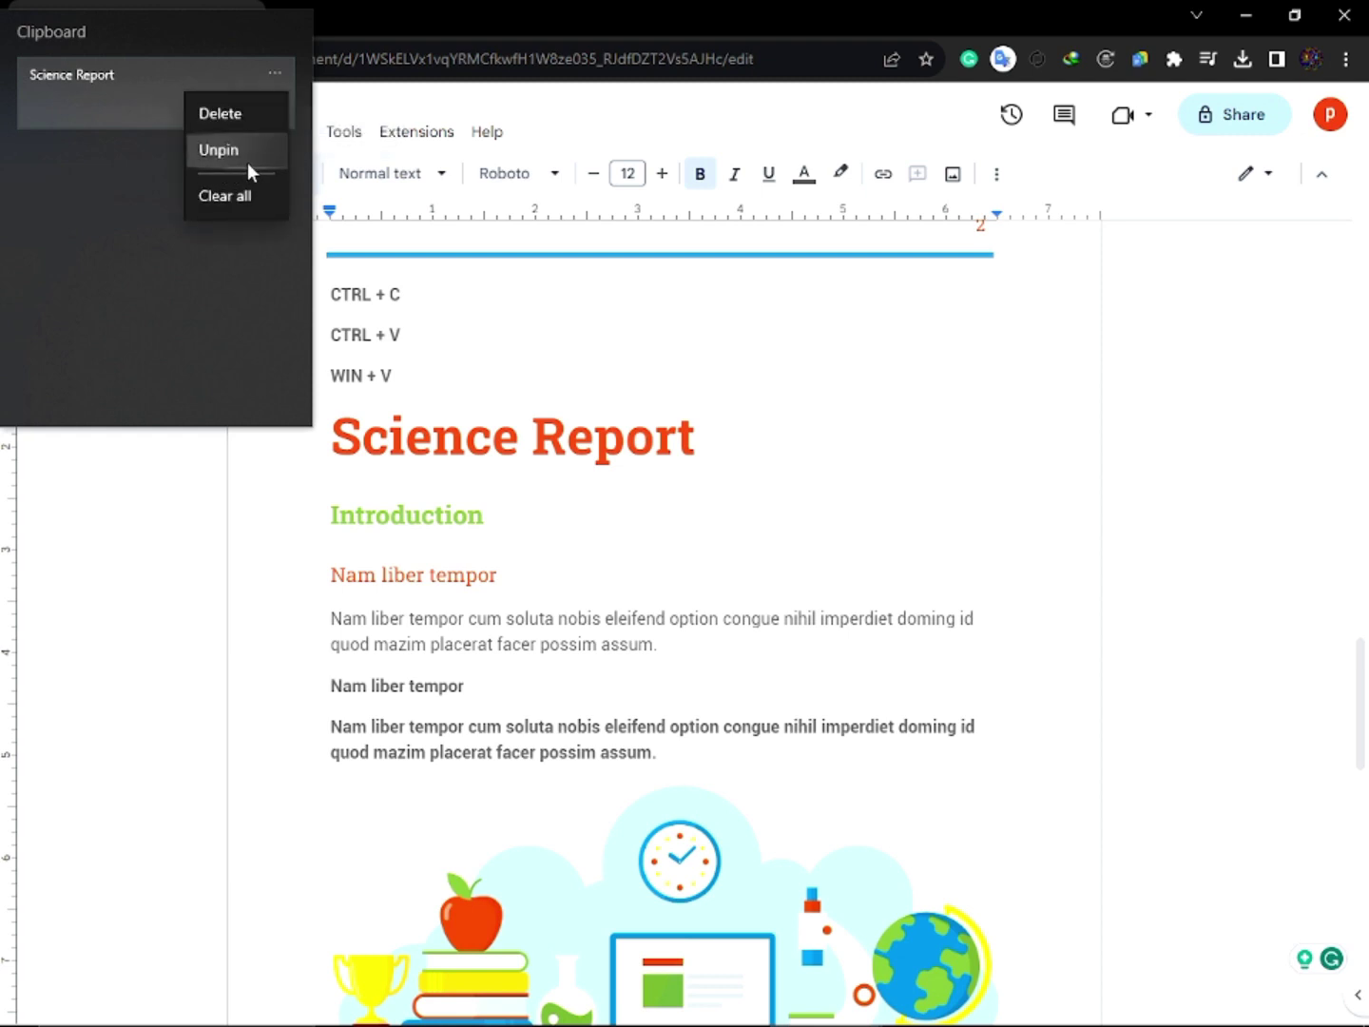
{"action": "left_click", "coordinate": [247, 169]}
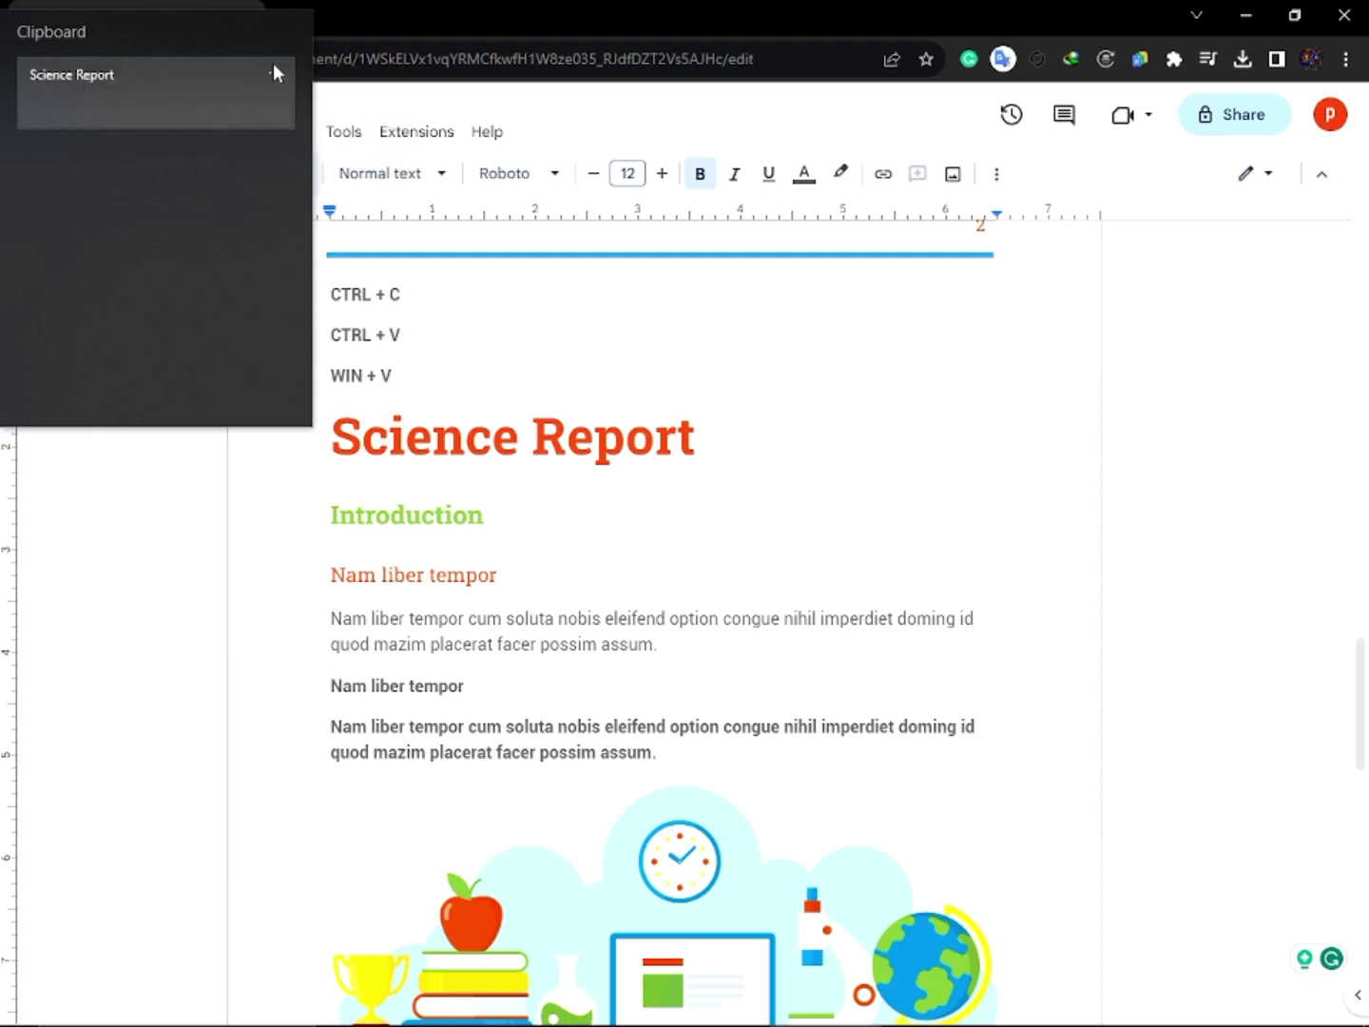
{"action": "left_click", "coordinate": [273, 67]}
{"action": "left_click", "coordinate": [235, 198]}
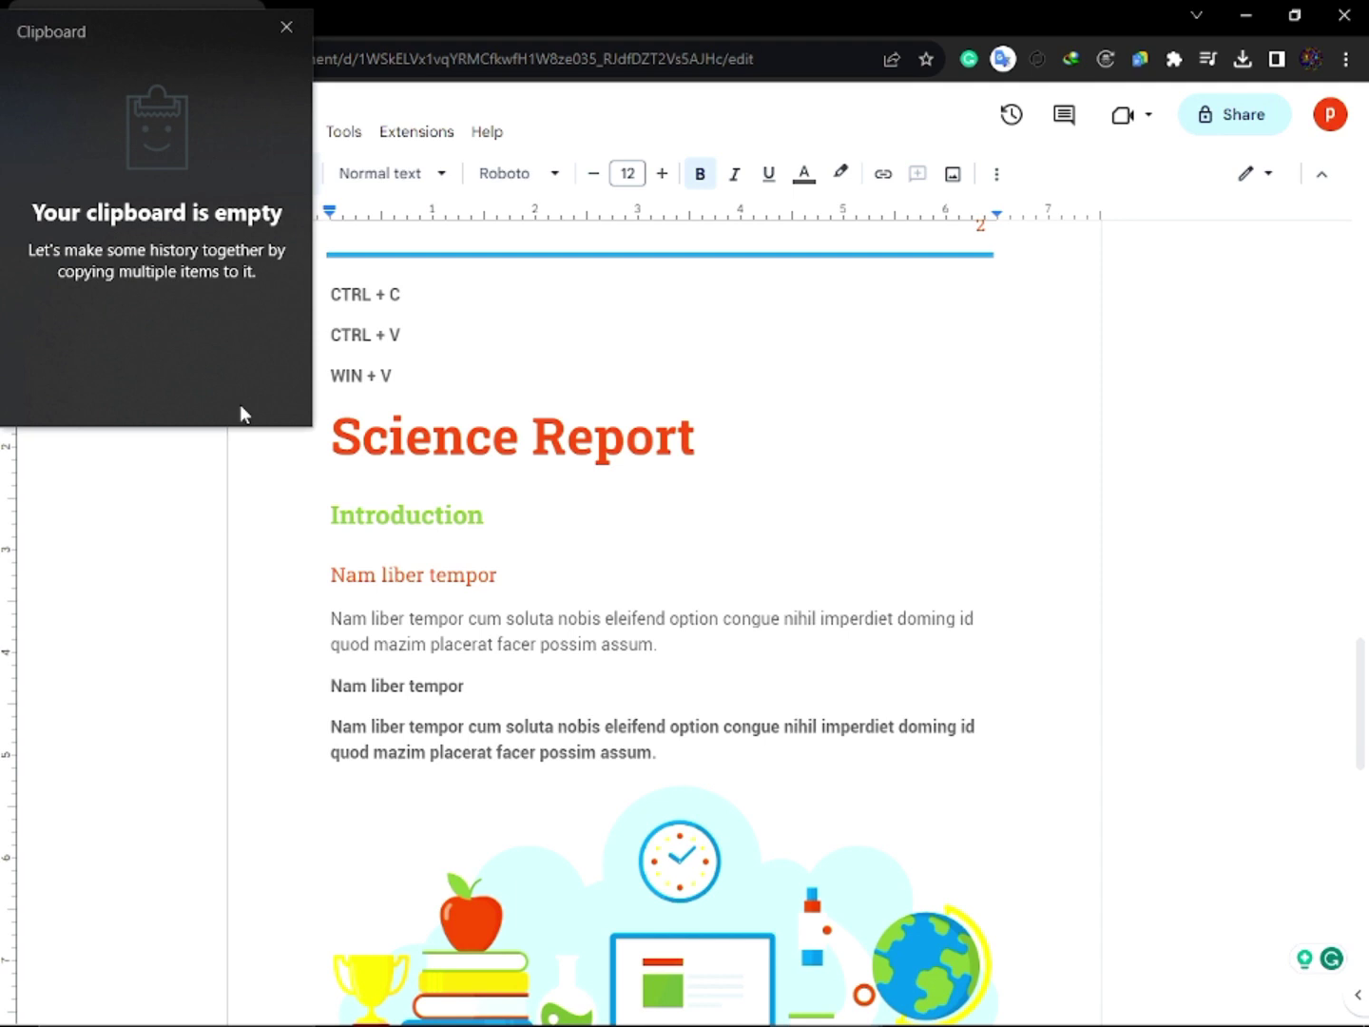
{"action": "left_click", "coordinate": [766, 492]}
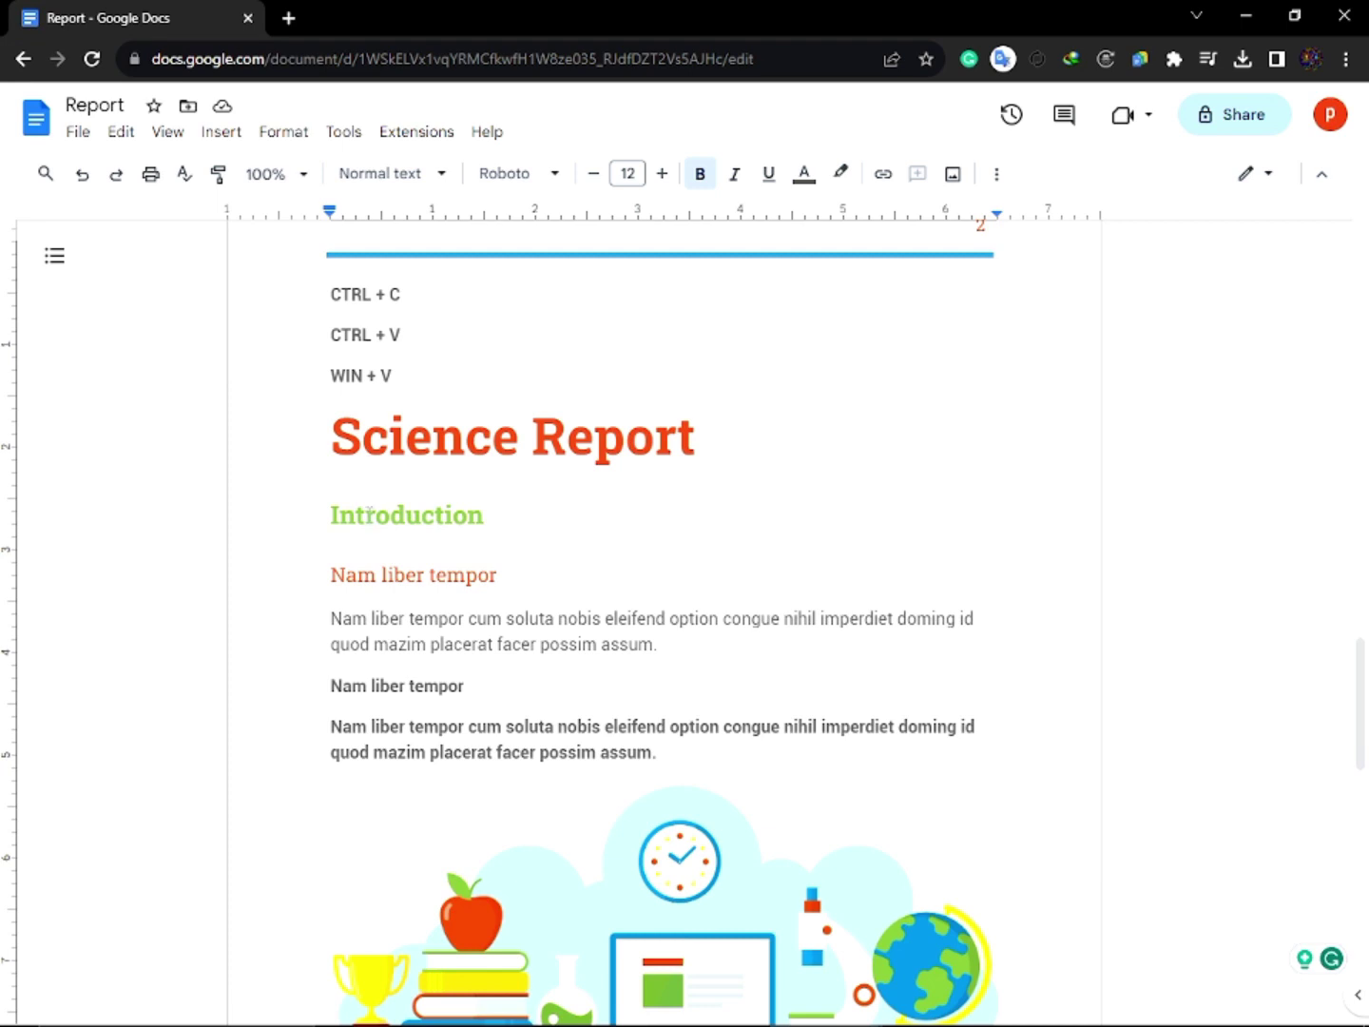
Copy the Introduction heading and confirm it is the only clipboard history entry
{"action": "left_click_drag", "start_coordinate": [334, 516], "coordinate": [485, 515]}
{"action": "key", "text": "super+c"}
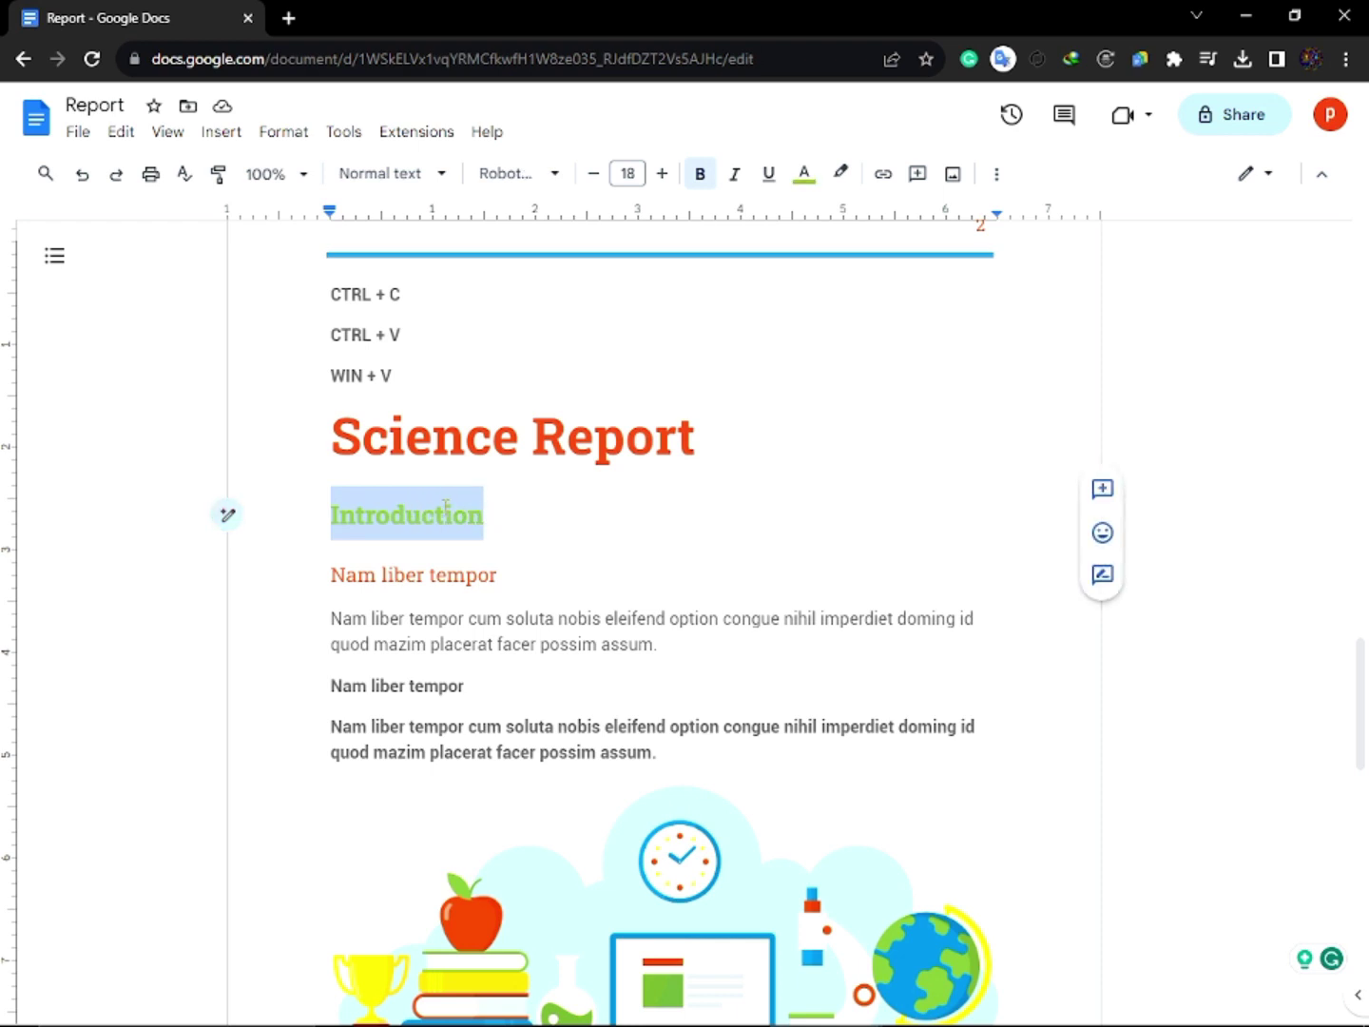
{"action": "right_click", "coordinate": [443, 518]}
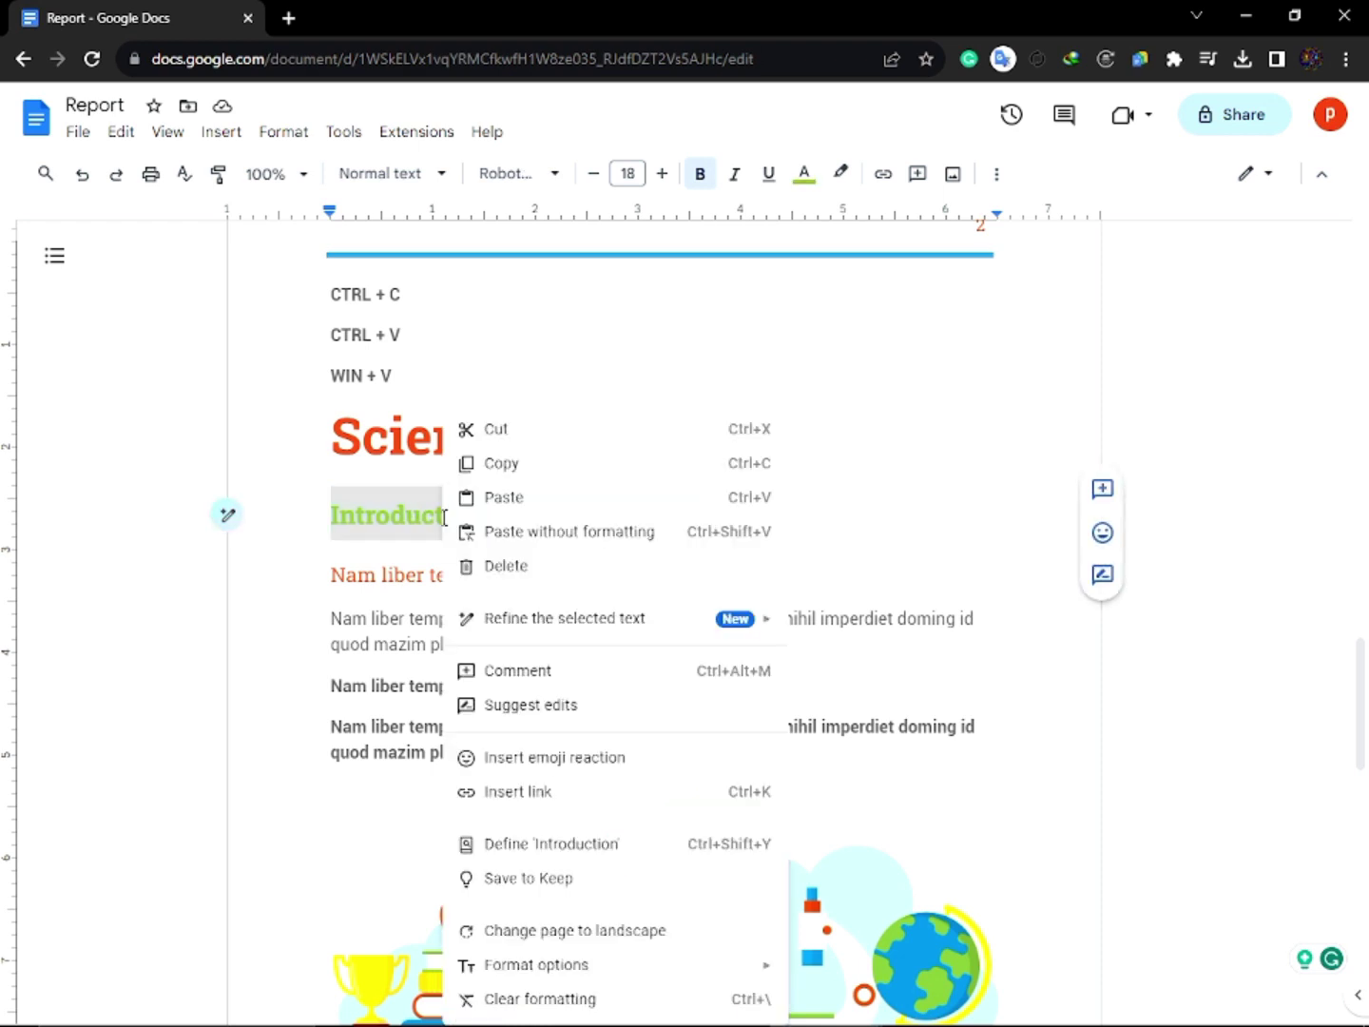
{"action": "left_click", "coordinate": [524, 463]}
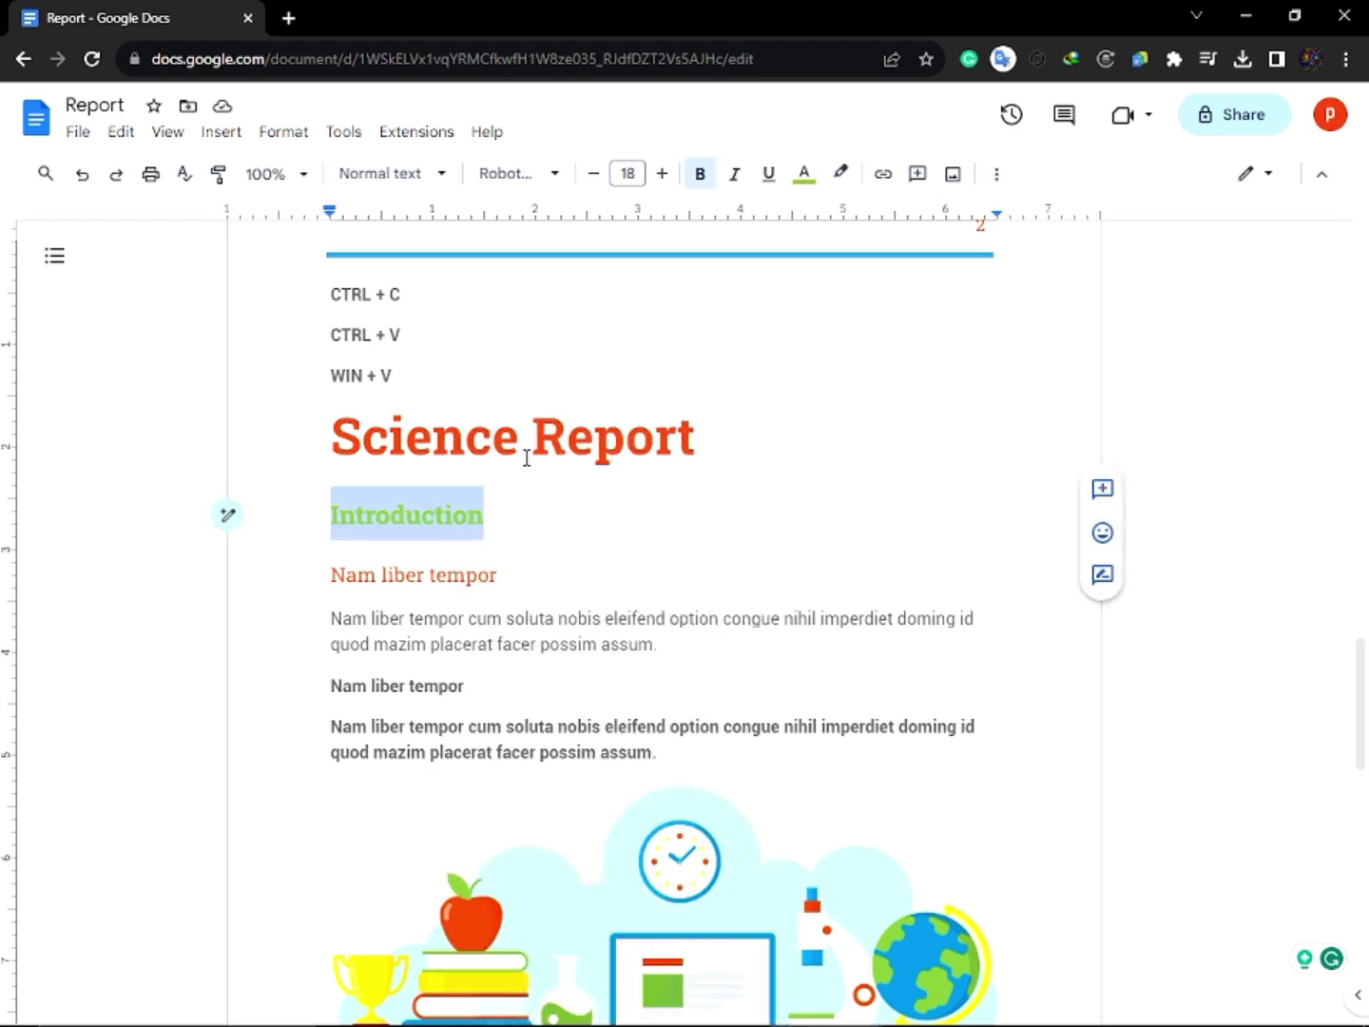
{"action": "key", "text": "super+v"}
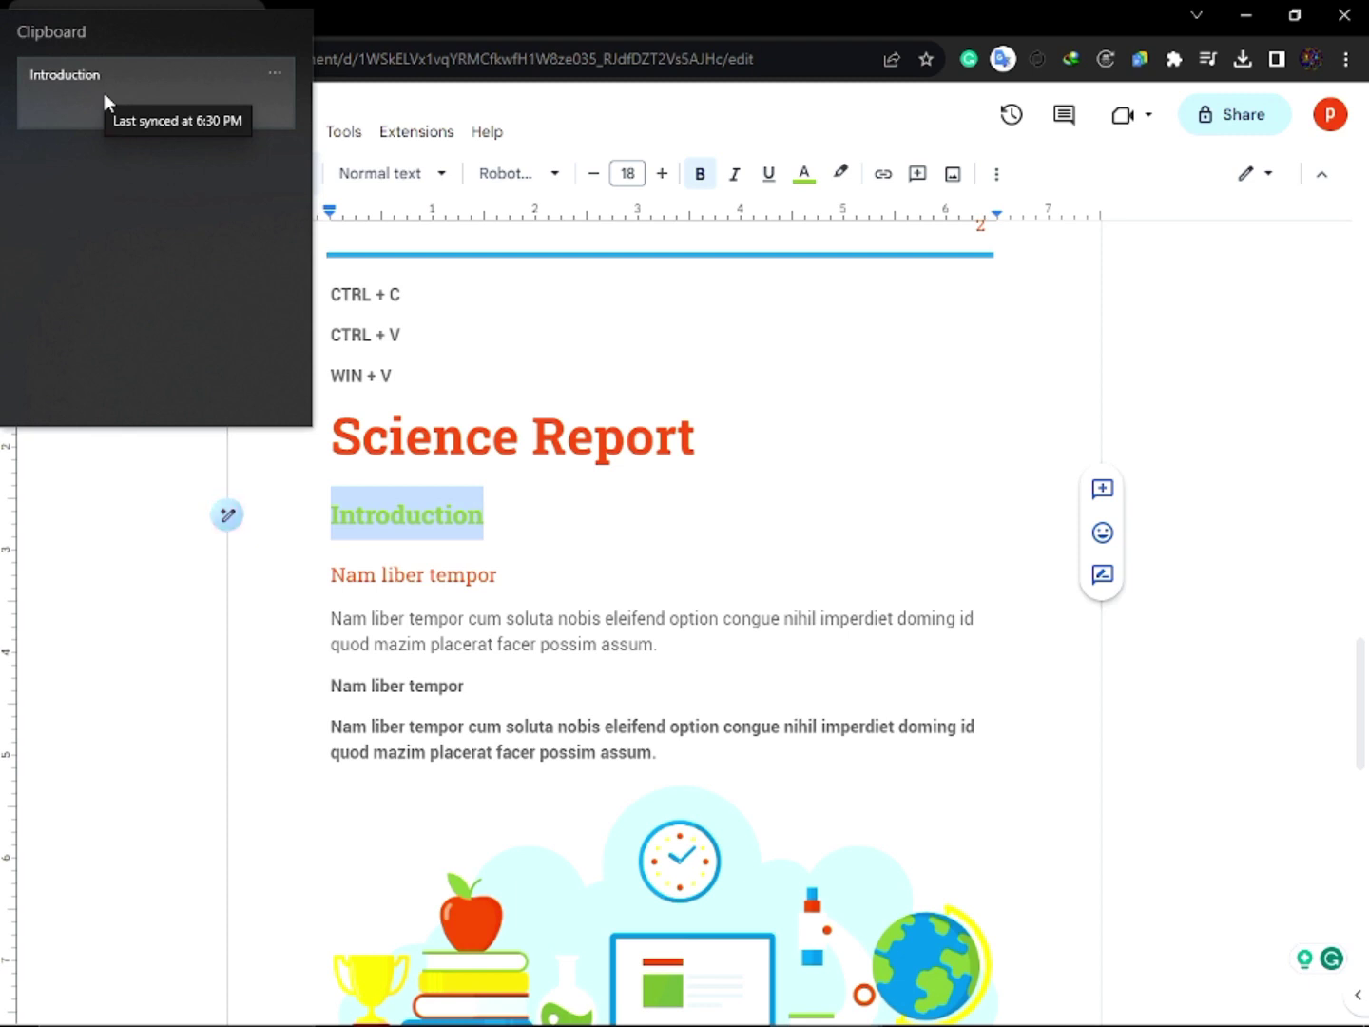
{"action": "left_click", "coordinate": [537, 501]}
{"action": "right_click", "coordinate": [537, 500]}
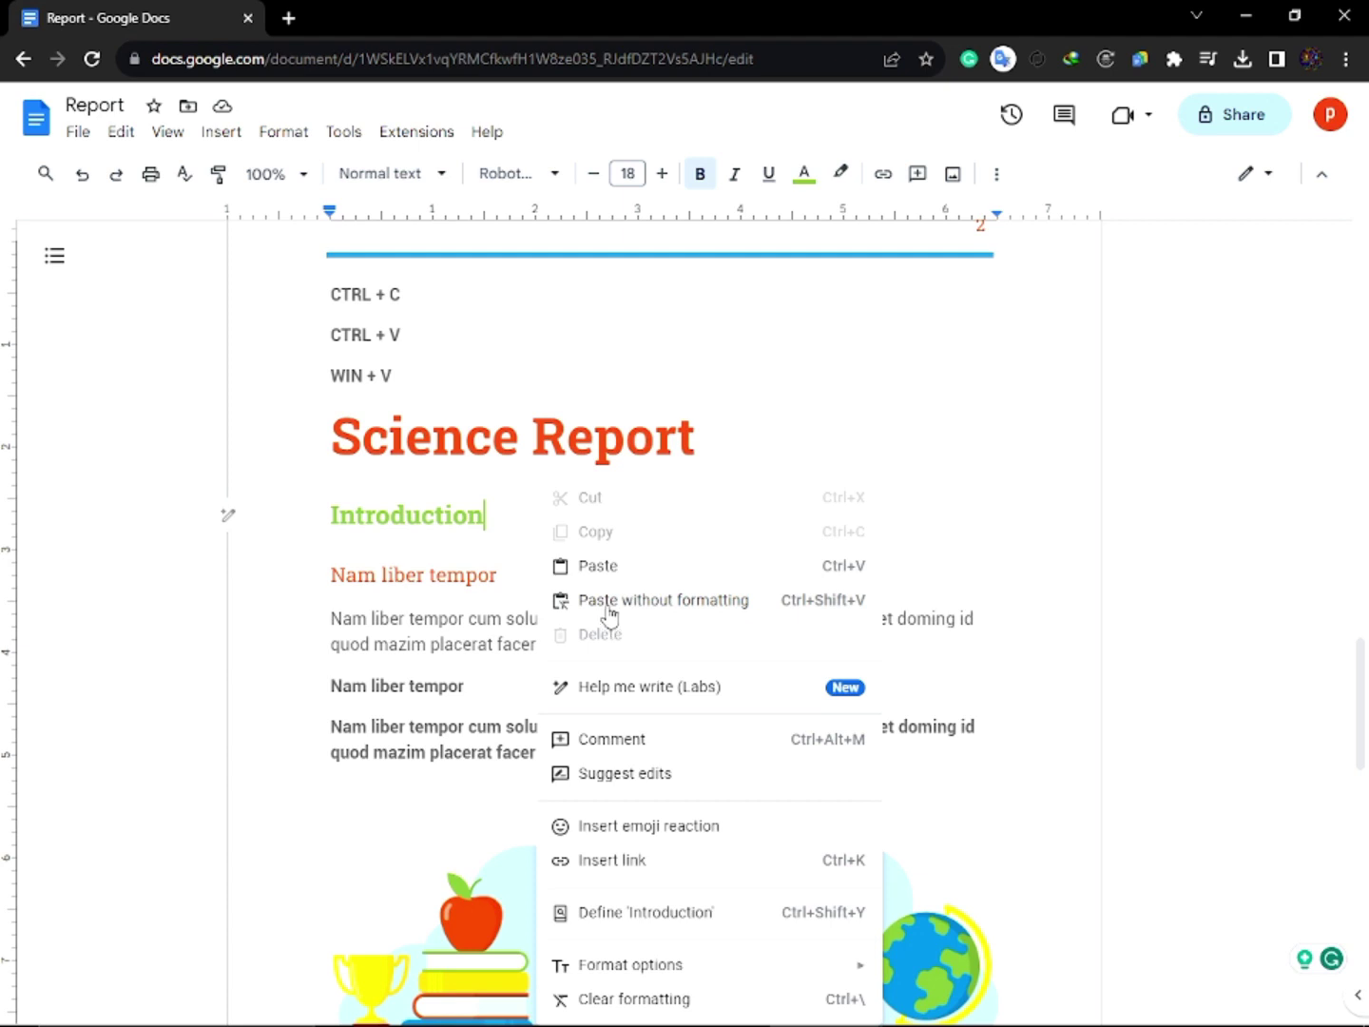
Paste 'Introduction' without formatting on the blank line above the illustration
{"action": "left_click", "coordinate": [681, 613]}
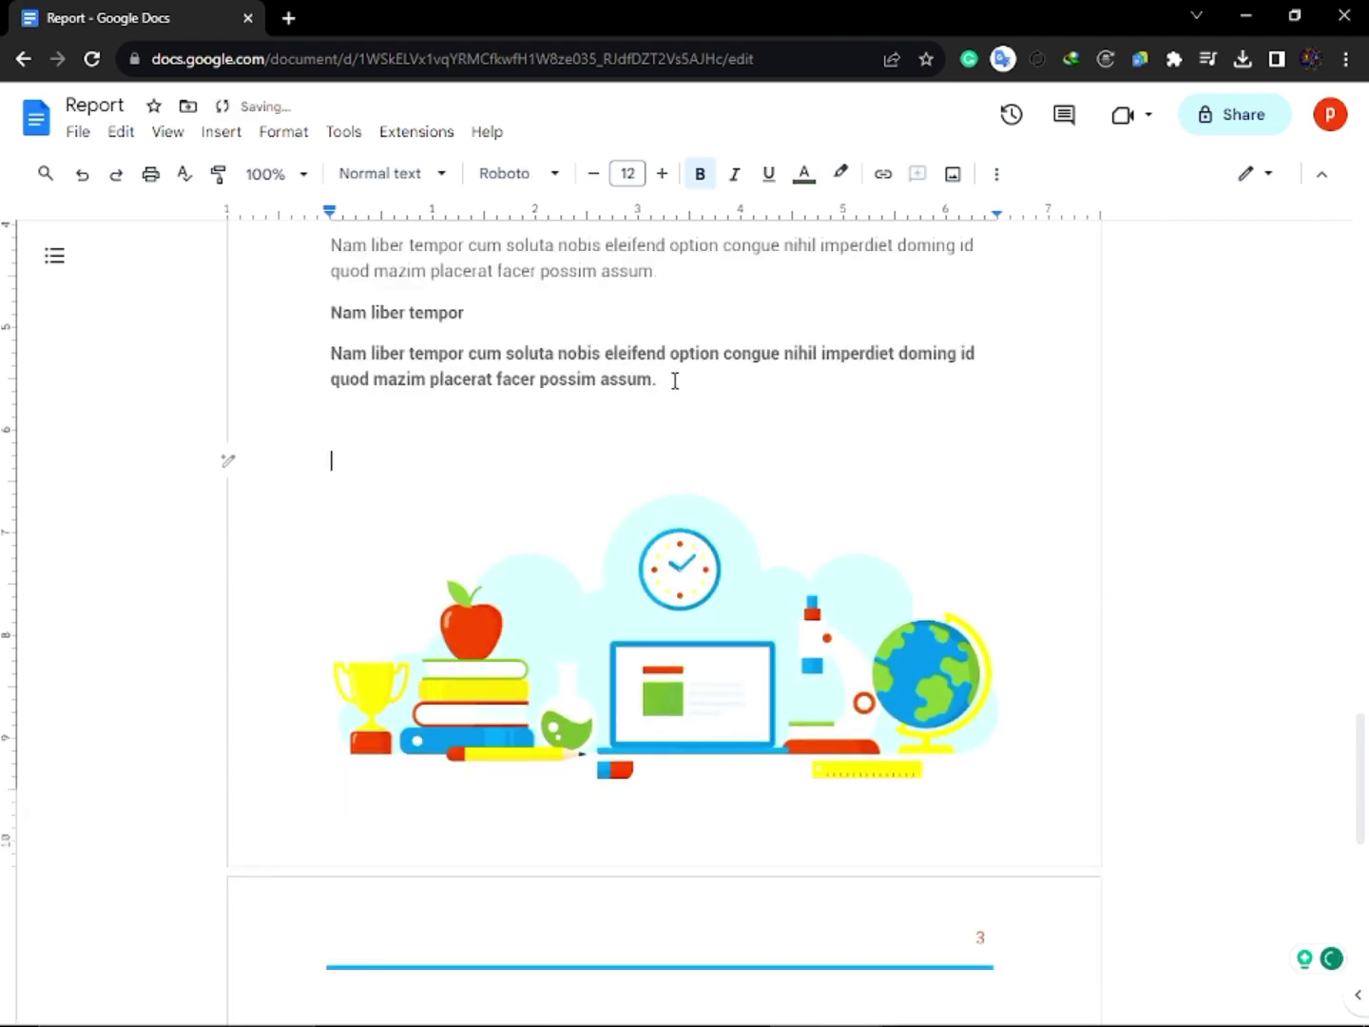
{"action": "scroll", "coordinate": [611, 327], "scroll_direction": "up", "scroll_amount": 2}
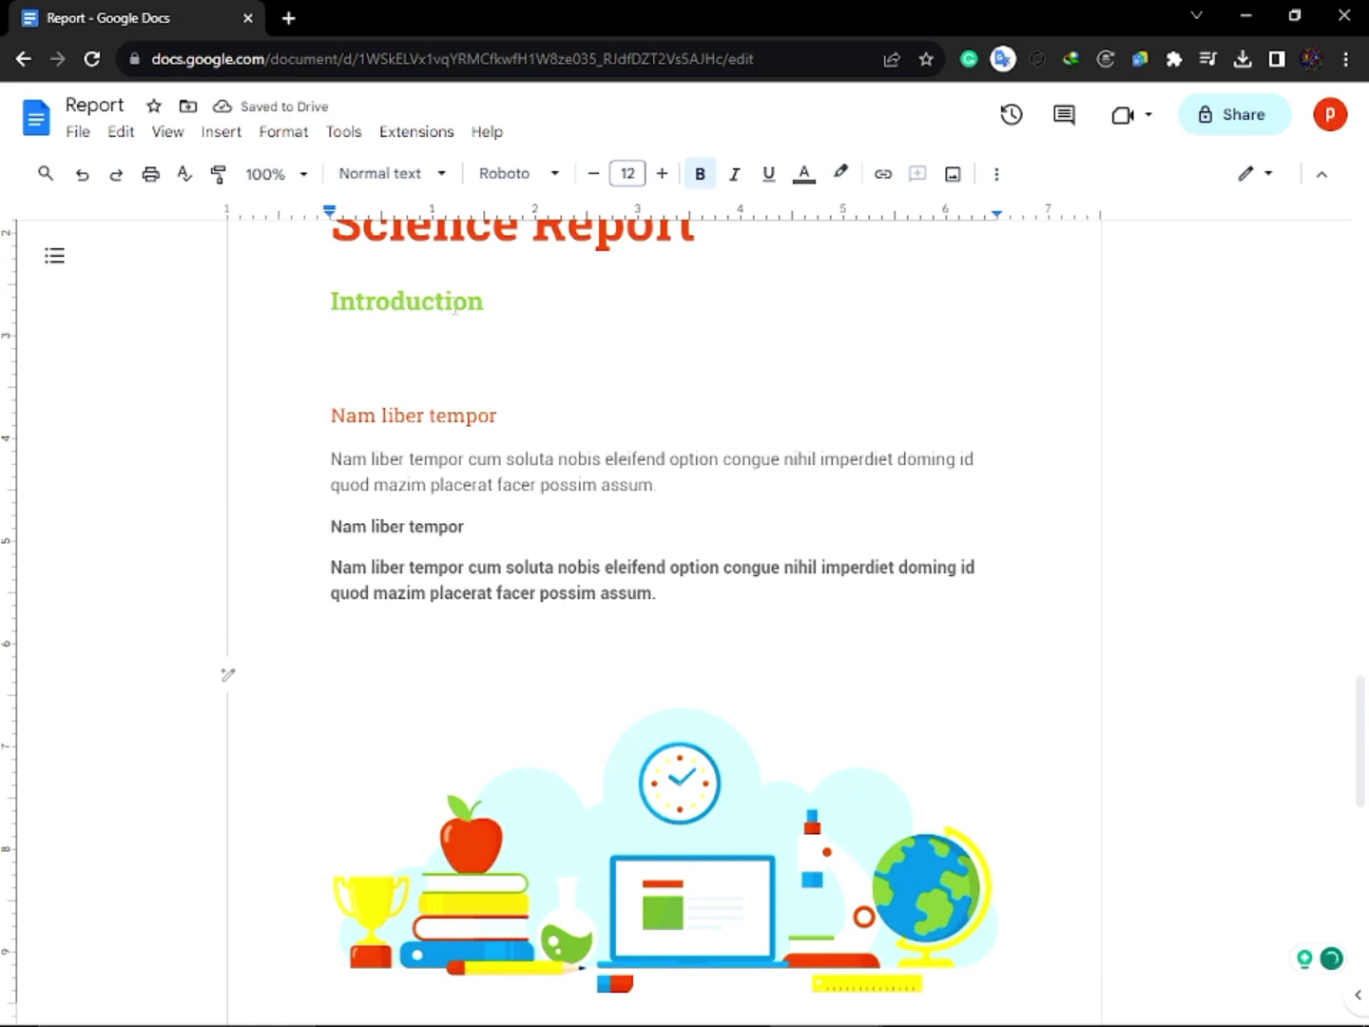
{"action": "right_click", "coordinate": [342, 683]}
{"action": "left_click", "coordinate": [562, 376]}
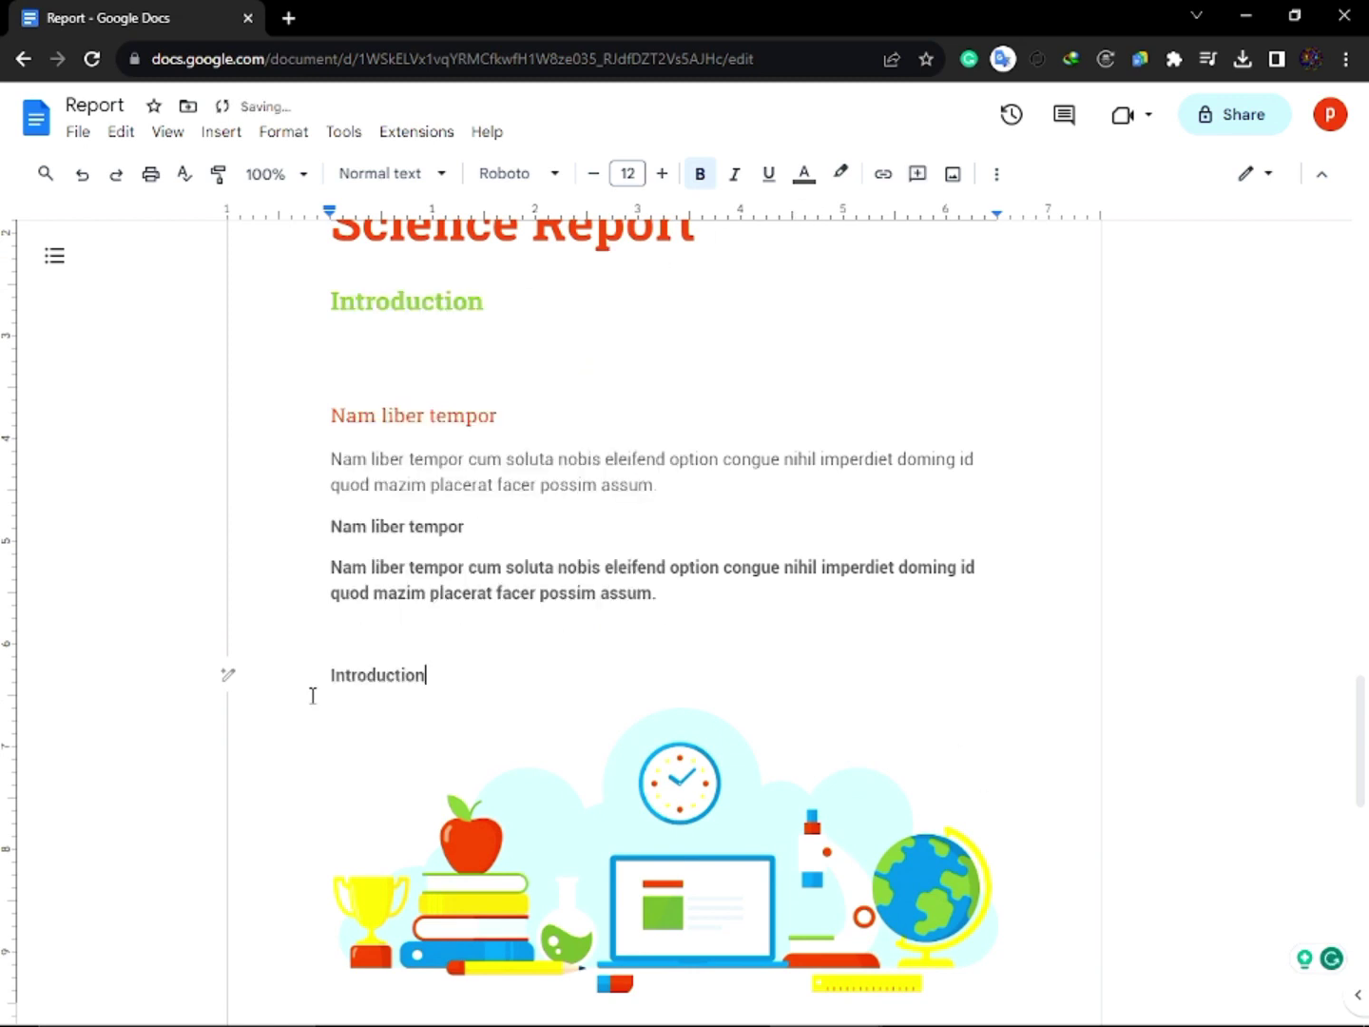
{"action": "left_click_drag", "start_coordinate": [314, 664], "coordinate": [545, 688]}
{"action": "left_click", "coordinate": [545, 688]}
{"action": "mouse_move", "coordinate": [751, 1024]}
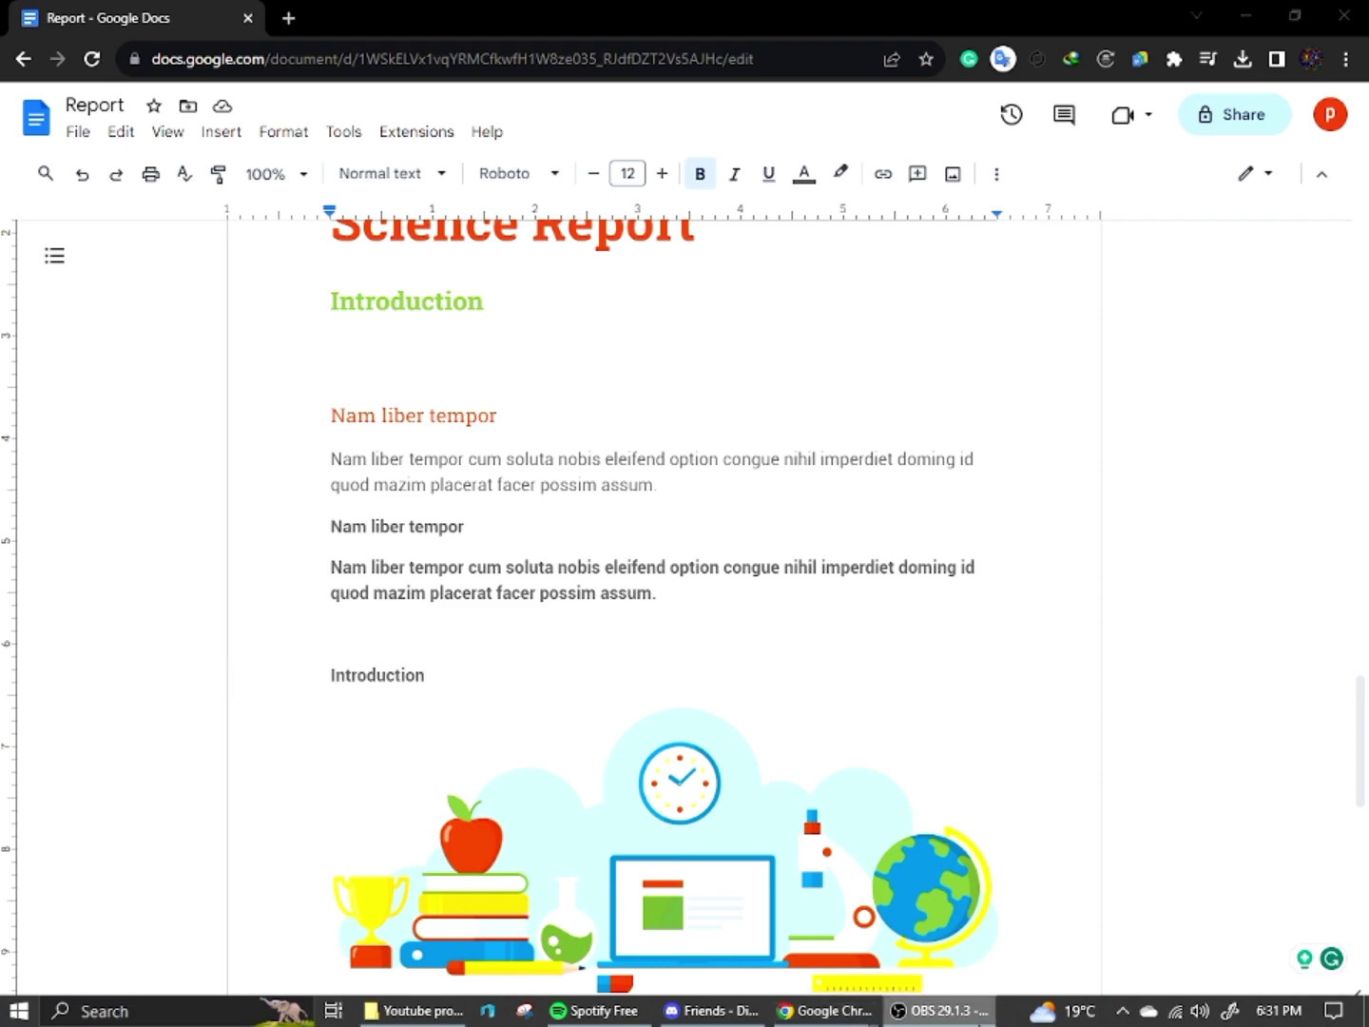